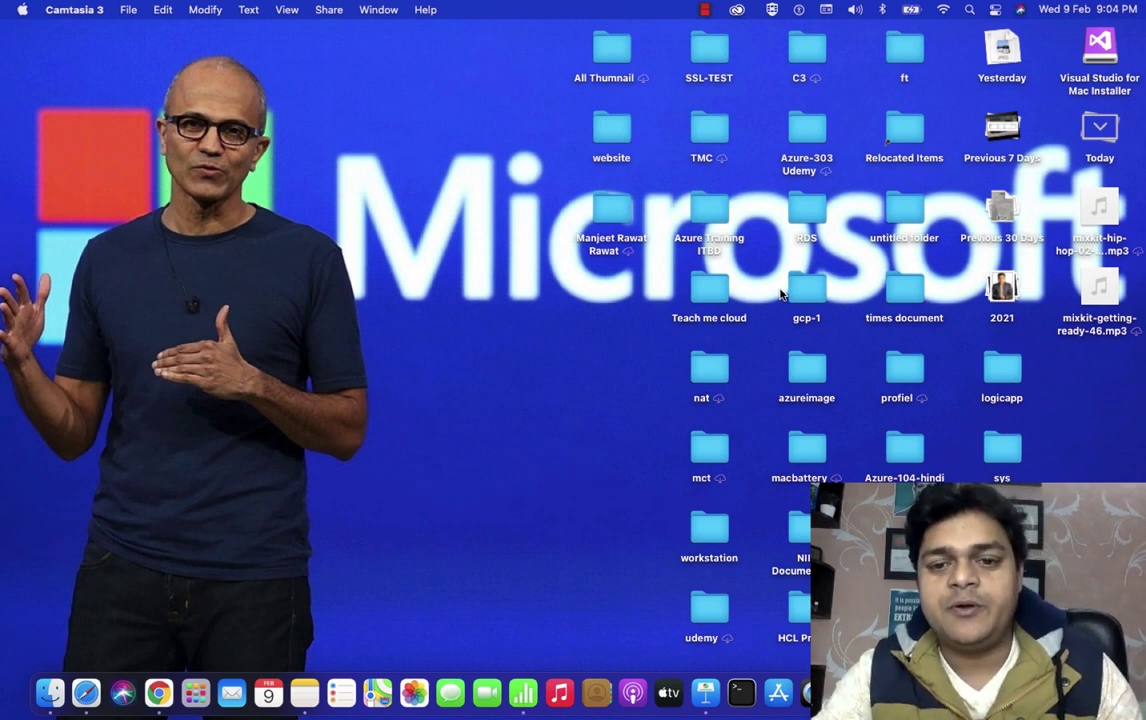
# Switch to the full-screen OneNote page 'GPO-WMI Filter and GPO Backup'
pyautogui.hotkey('ctrl', 'Right')
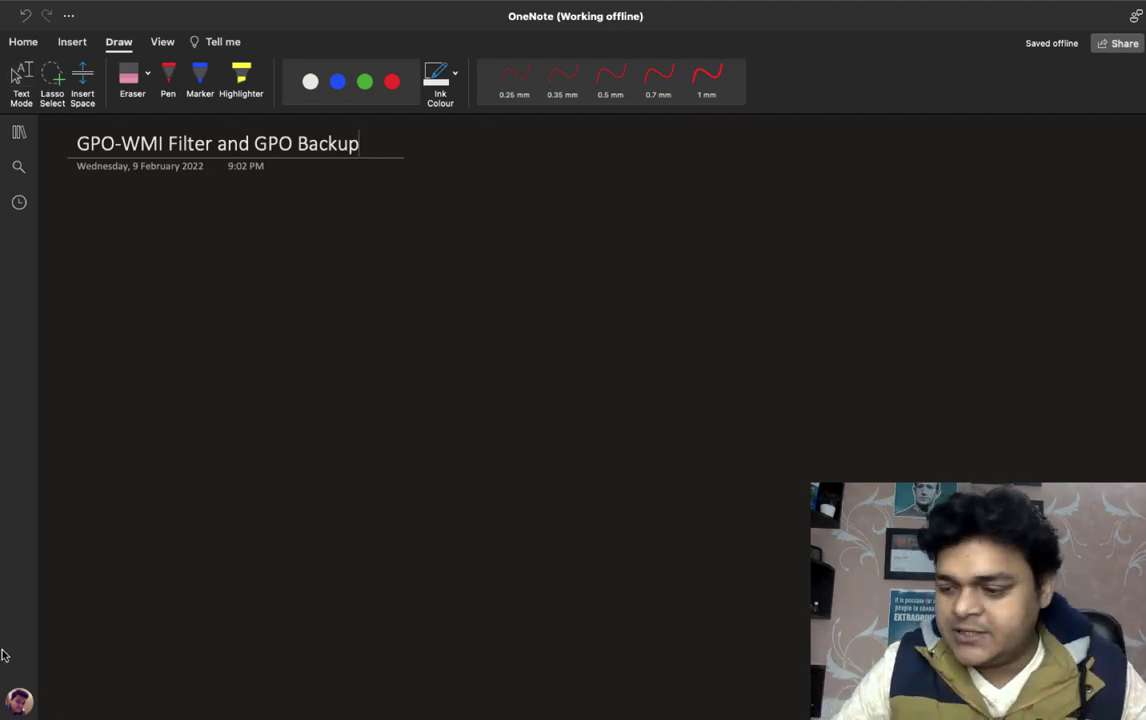
# In thin red ink, draw a server box labelled class.com and four computer boxes
pyautogui.click(392, 81)
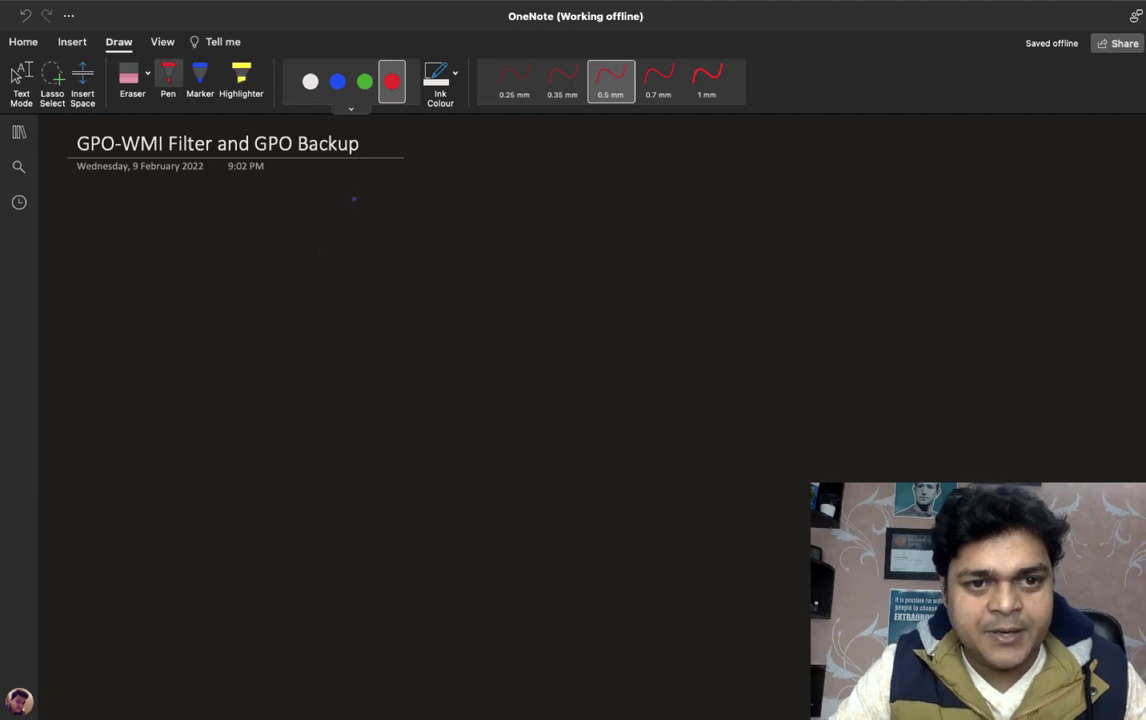
pyautogui.moveTo(157, 299)
pyautogui.mouseDown()
pyautogui.moveTo(165, 376)
pyautogui.moveTo(197, 371)
pyautogui.moveTo(165, 377)
pyautogui.moveTo(182, 420)
pyautogui.moveTo(291, 410)
pyautogui.mouseUp()
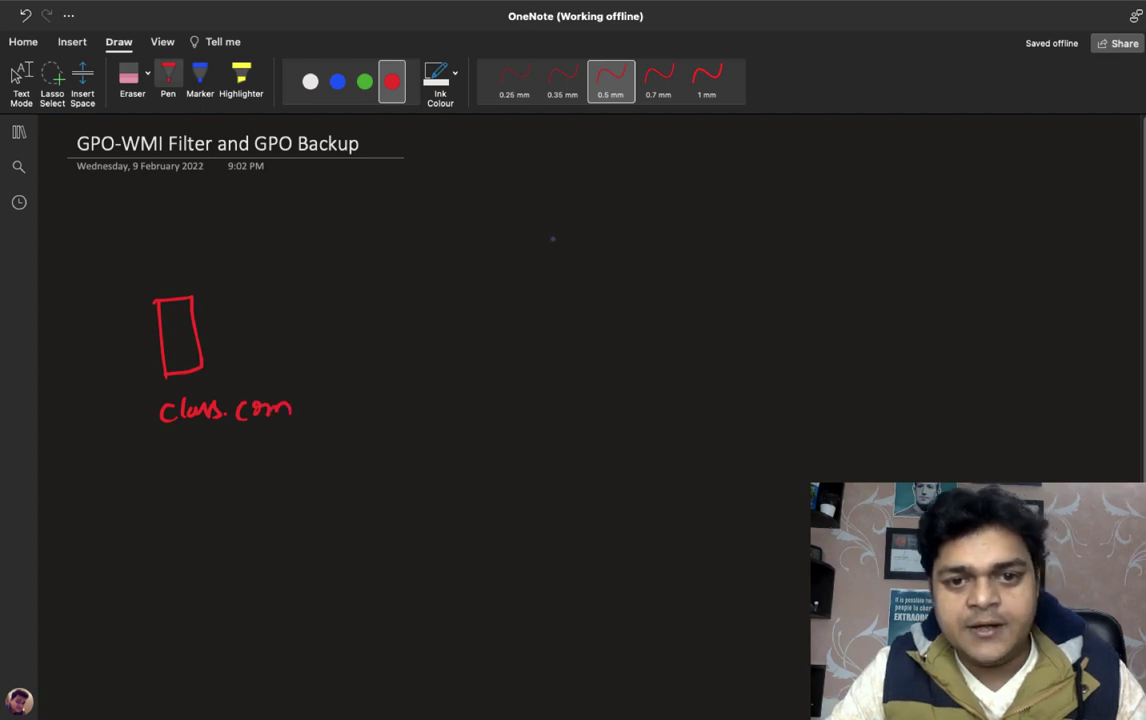
pyautogui.moveTo(548, 240)
pyautogui.mouseDown()
pyautogui.moveTo(588, 247)
pyautogui.moveTo(572, 280)
pyautogui.moveTo(567, 355)
pyautogui.moveTo(580, 354)
pyautogui.mouseUp()
pyautogui.moveTo(572, 406)
pyautogui.mouseDown()
pyautogui.moveTo(603, 408)
pyautogui.moveTo(590, 450)
pyautogui.mouseUp()
pyautogui.moveTo(593, 500)
pyautogui.mouseDown()
pyautogui.moveTo(594, 525)
pyautogui.moveTo(616, 535)
pyautogui.mouseUp()
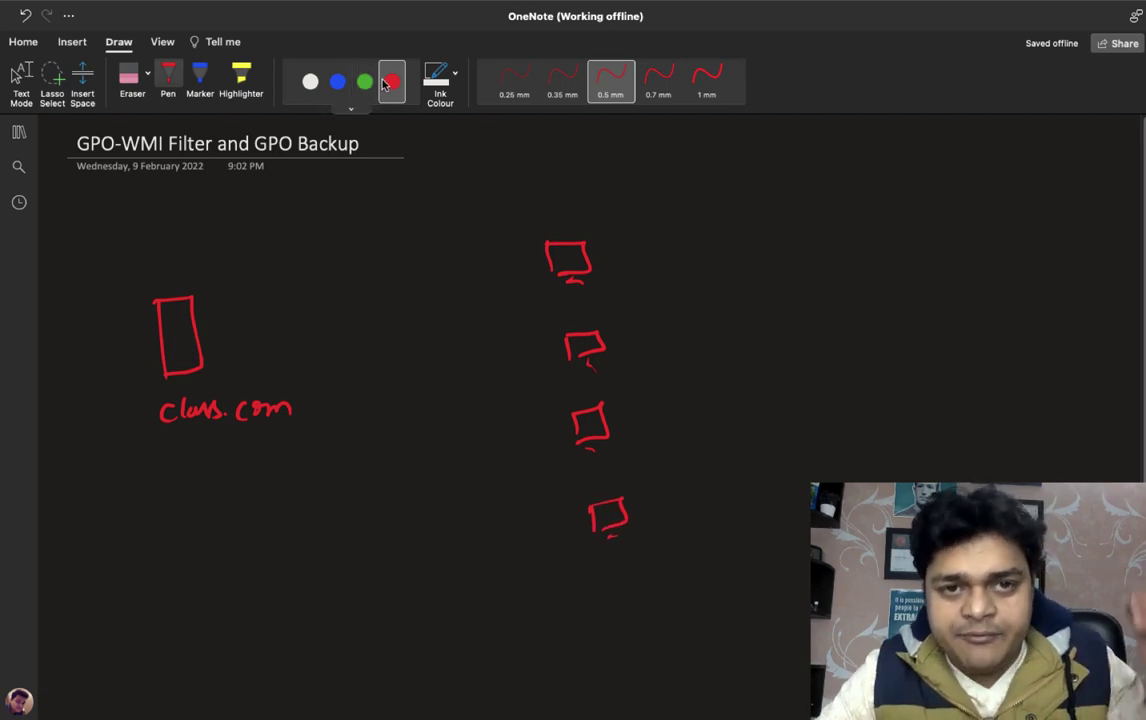
# Label the four computers win-10, win-7, win-10 and win-7
pyautogui.moveTo(643, 250)
pyautogui.mouseDown()
pyautogui.moveTo(664, 262)
pyautogui.moveTo(736, 254)
pyautogui.mouseUp()
pyautogui.moveTo(637, 341)
pyautogui.mouseDown()
pyautogui.moveTo(647, 352)
pyautogui.moveTo(655, 341)
pyautogui.mouseUp()
pyautogui.moveTo(661, 344); pyautogui.dragTo(712, 345)
pyautogui.moveTo(716, 338)
pyautogui.mouseDown()
pyautogui.moveTo(732, 337)
pyautogui.moveTo(727, 352)
pyautogui.mouseUp()
pyautogui.moveTo(645, 407); pyautogui.dragTo(703, 419)
pyautogui.moveTo(709, 413); pyautogui.dragTo(729, 420)
pyautogui.moveTo(740, 404); pyautogui.dragTo(737, 405)
pyautogui.moveTo(646, 500)
pyautogui.mouseDown()
pyautogui.moveTo(677, 514)
pyautogui.moveTo(759, 503)
pyautogui.mouseUp()
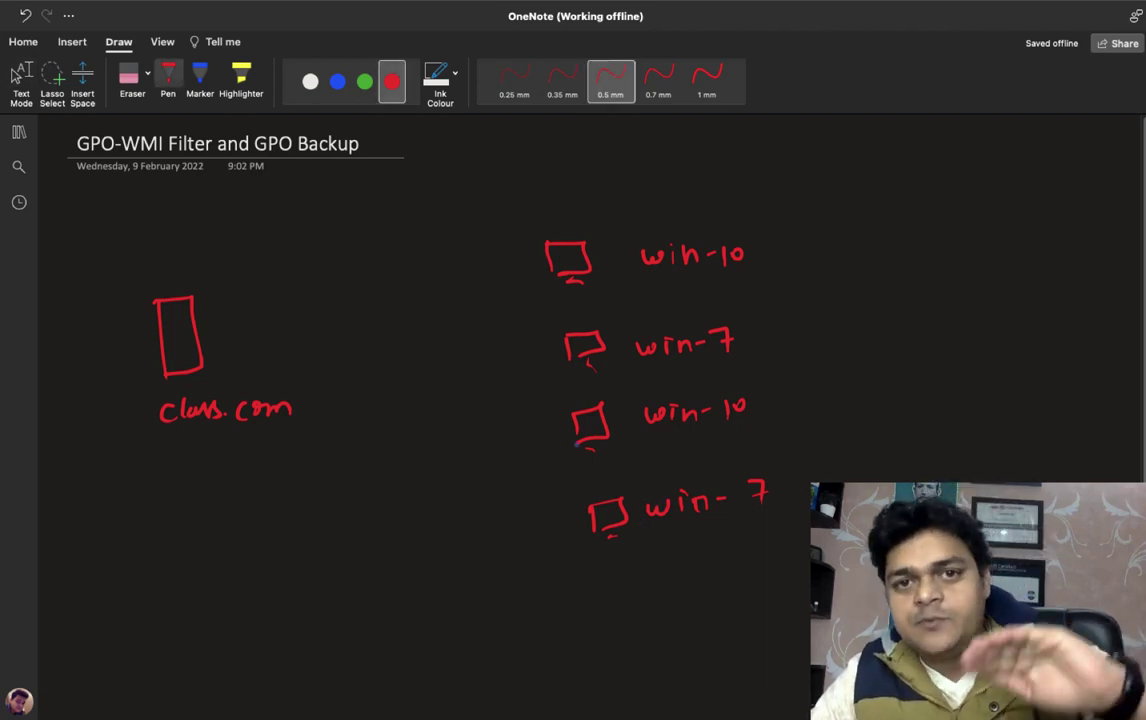
pyautogui.press('Escape')
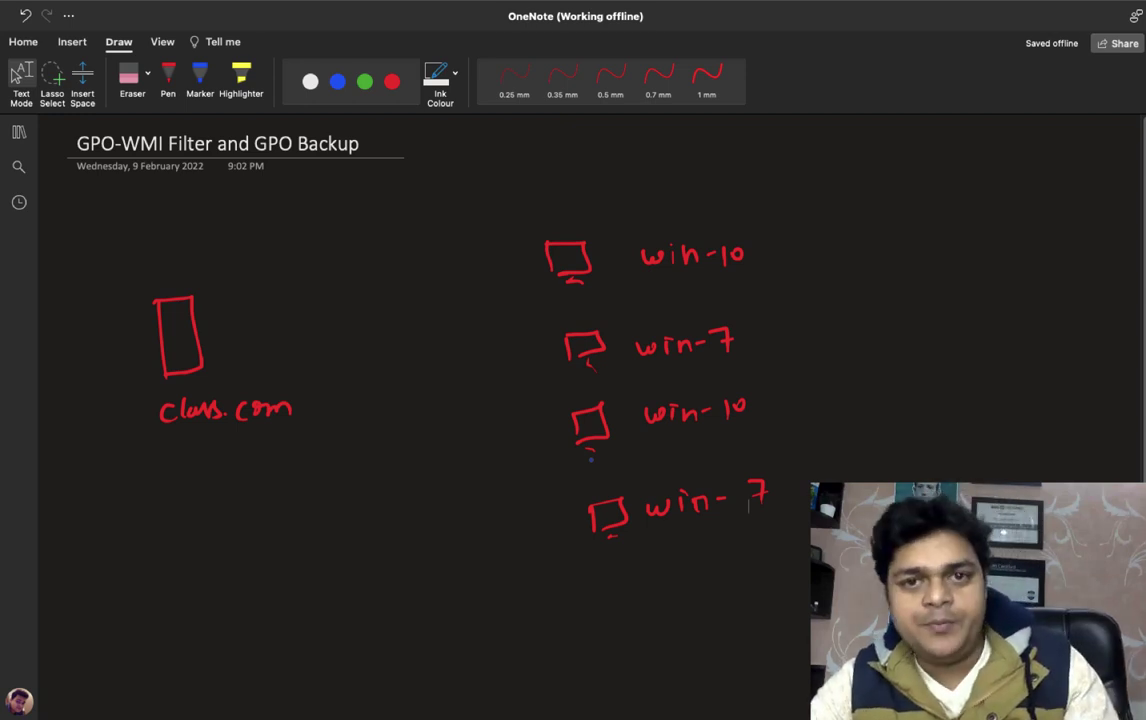
# Draw a small red switch box between the server and the computers
pyautogui.click(168, 76)
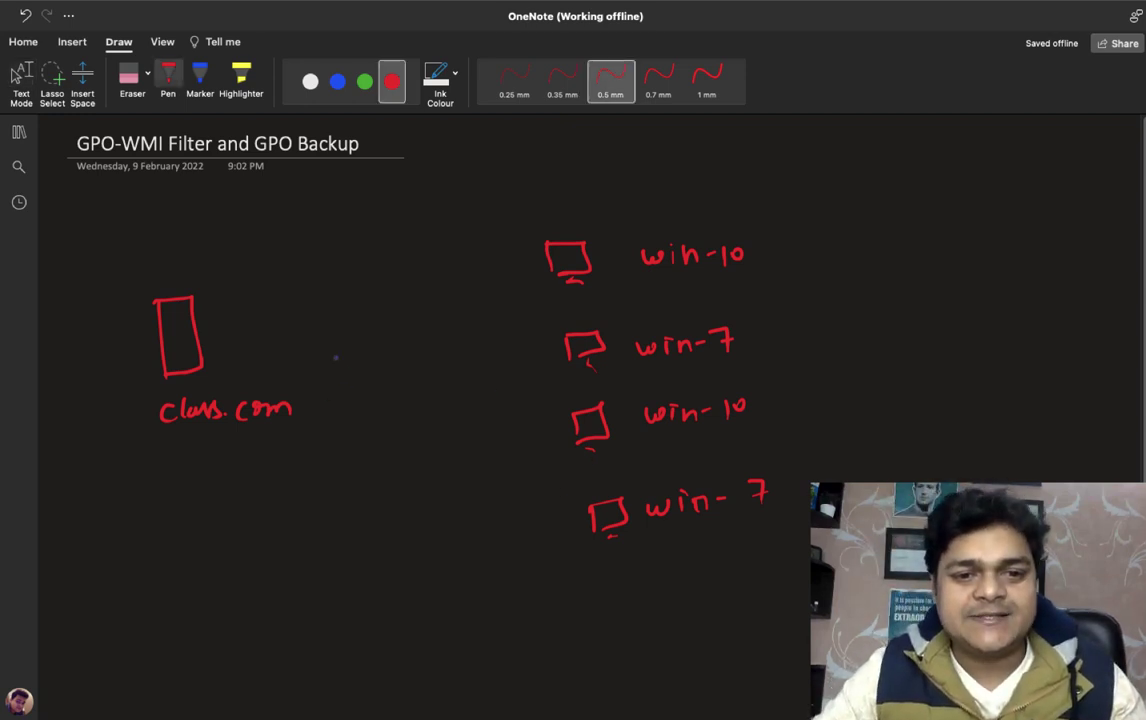
pyautogui.moveTo(333, 375)
pyautogui.mouseDown()
pyautogui.moveTo(332, 347)
pyautogui.moveTo(390, 350)
pyautogui.moveTo(336, 378)
pyautogui.moveTo(332, 368)
pyautogui.moveTo(390, 352)
pyautogui.moveTo(346, 376)
pyautogui.moveTo(361, 372)
pyautogui.moveTo(340, 357)
pyautogui.mouseUp()
pyautogui.moveTo(378, 344); pyautogui.dragTo(378, 355)
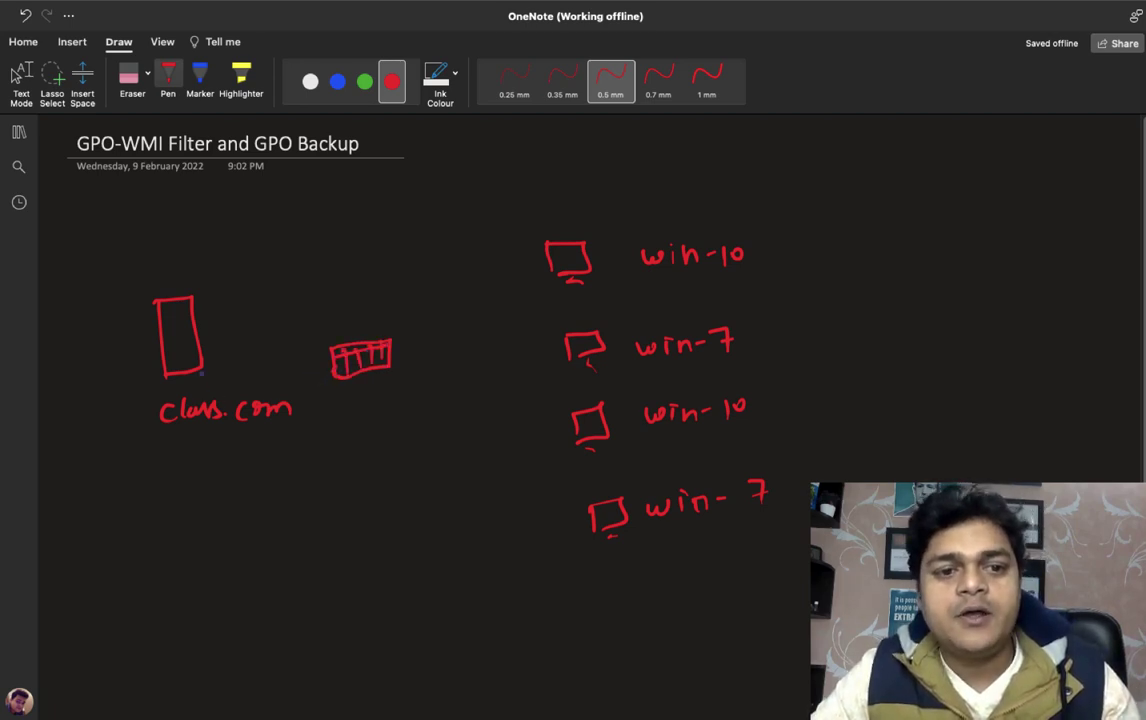
# Draw red lines from class.com to the switch and from the switch to each computer
pyautogui.moveTo(203, 372)
pyautogui.mouseDown()
pyautogui.moveTo(330, 347)
pyautogui.moveTo(552, 265)
pyautogui.mouseUp()
pyautogui.moveTo(392, 352); pyautogui.dragTo(568, 351)
pyautogui.moveTo(380, 368)
pyautogui.mouseDown()
pyautogui.moveTo(425, 420)
pyautogui.moveTo(592, 442)
pyautogui.mouseUp()
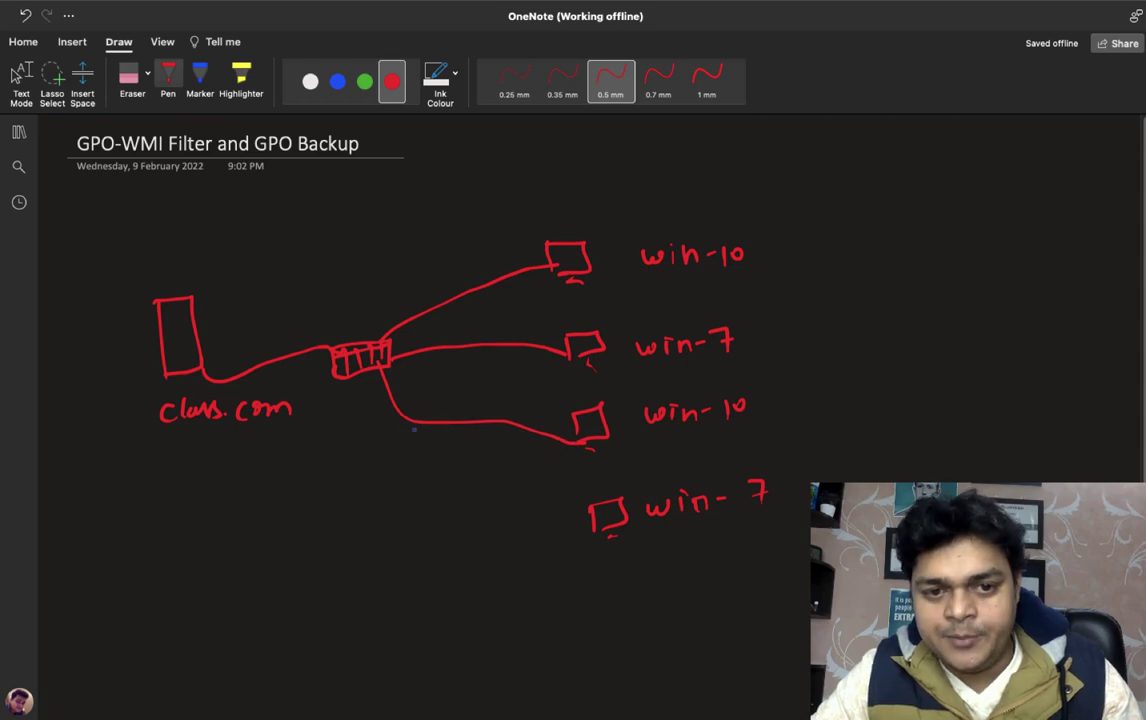
pyautogui.moveTo(360, 378)
pyautogui.mouseDown()
pyautogui.moveTo(366, 418)
pyautogui.moveTo(590, 518)
pyautogui.mouseUp()
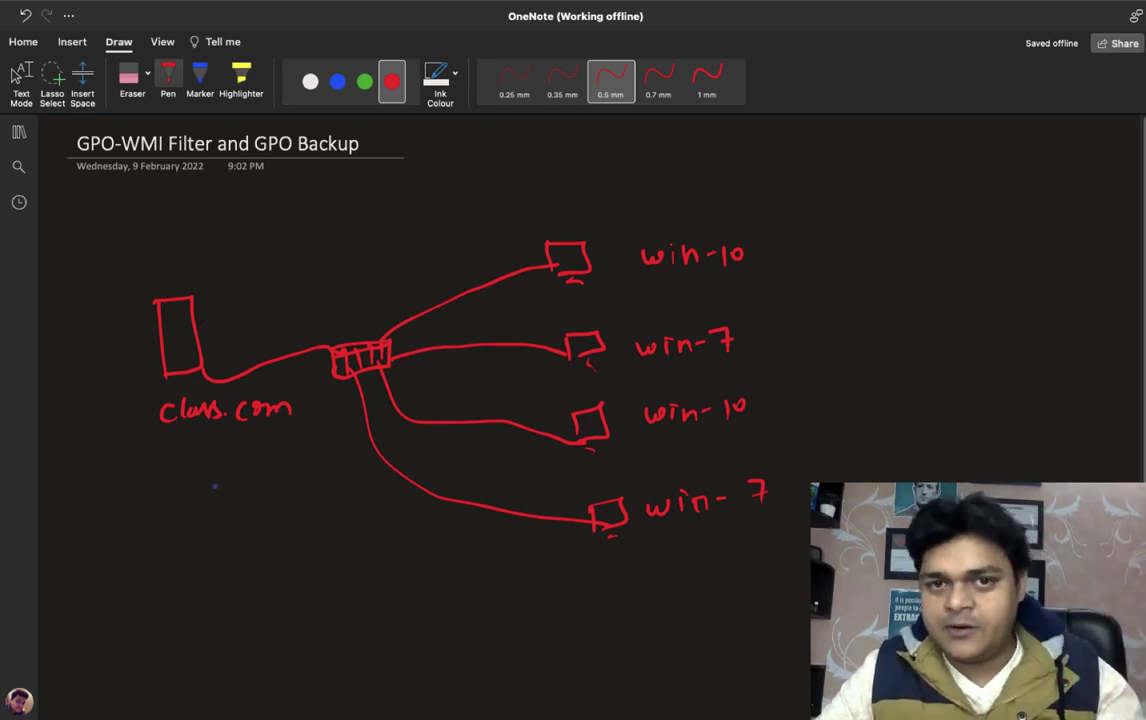
pyautogui.click(20, 77)
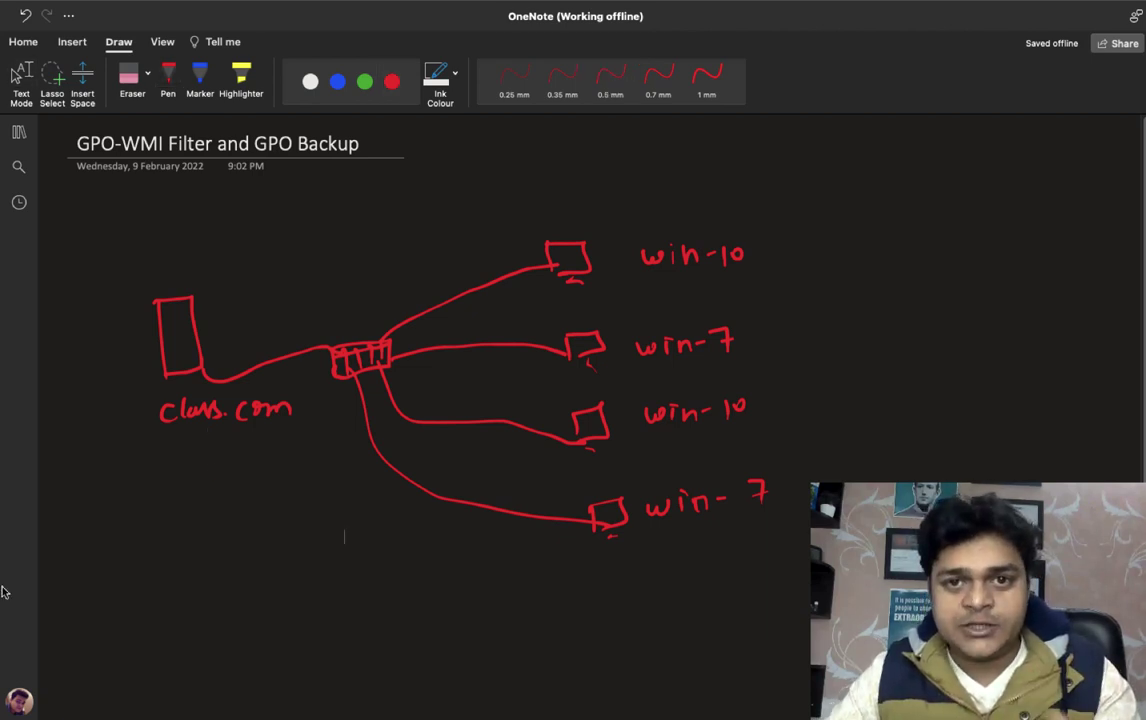
pyautogui.click(168, 77)
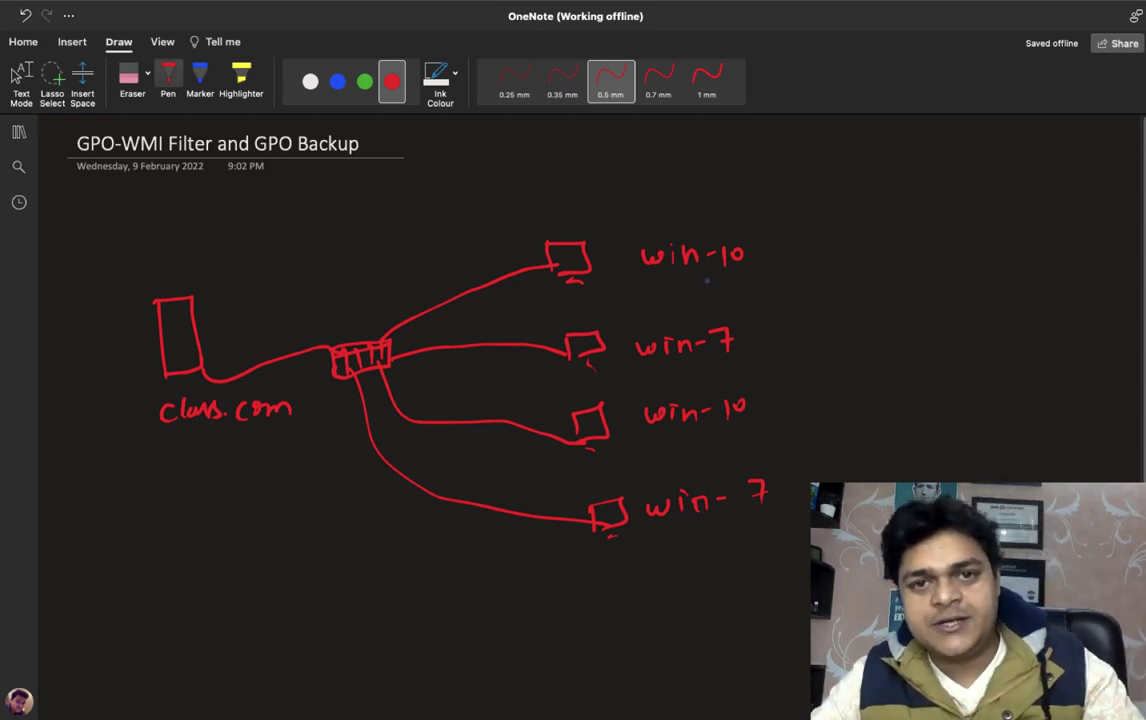
pyautogui.press('Escape')
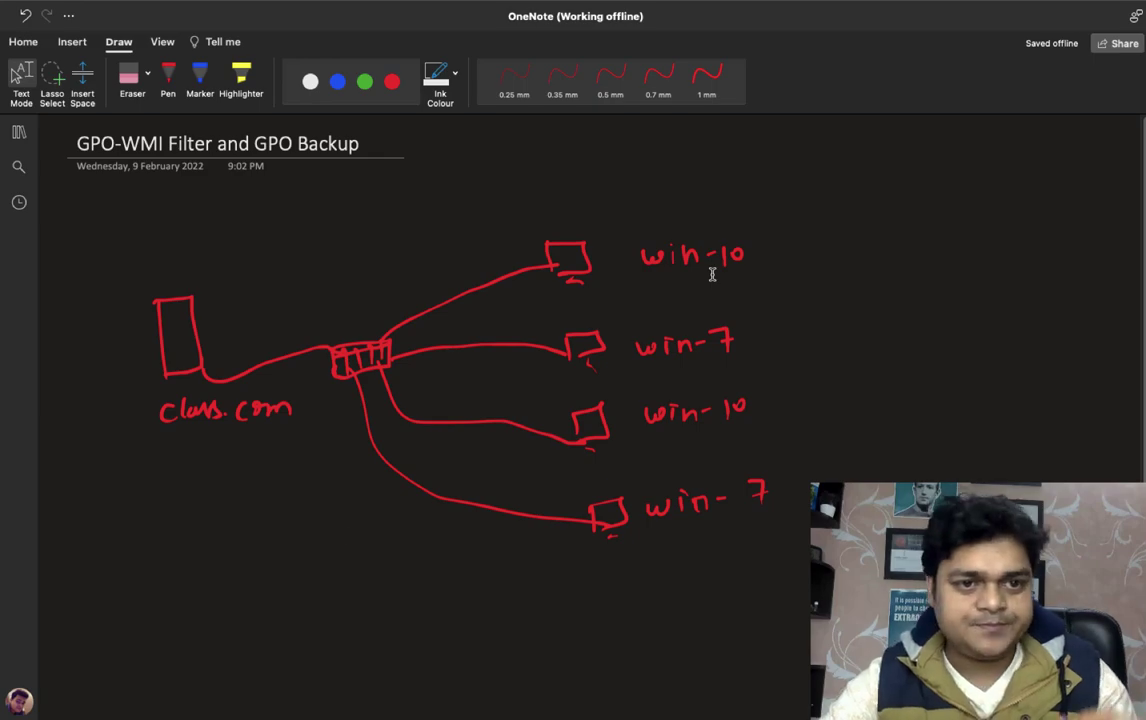
# Connect to the remote lab PC, accept its certificate, and show the Windows 7 VM
pyautogui.hotkey('ctrl', 'Right')
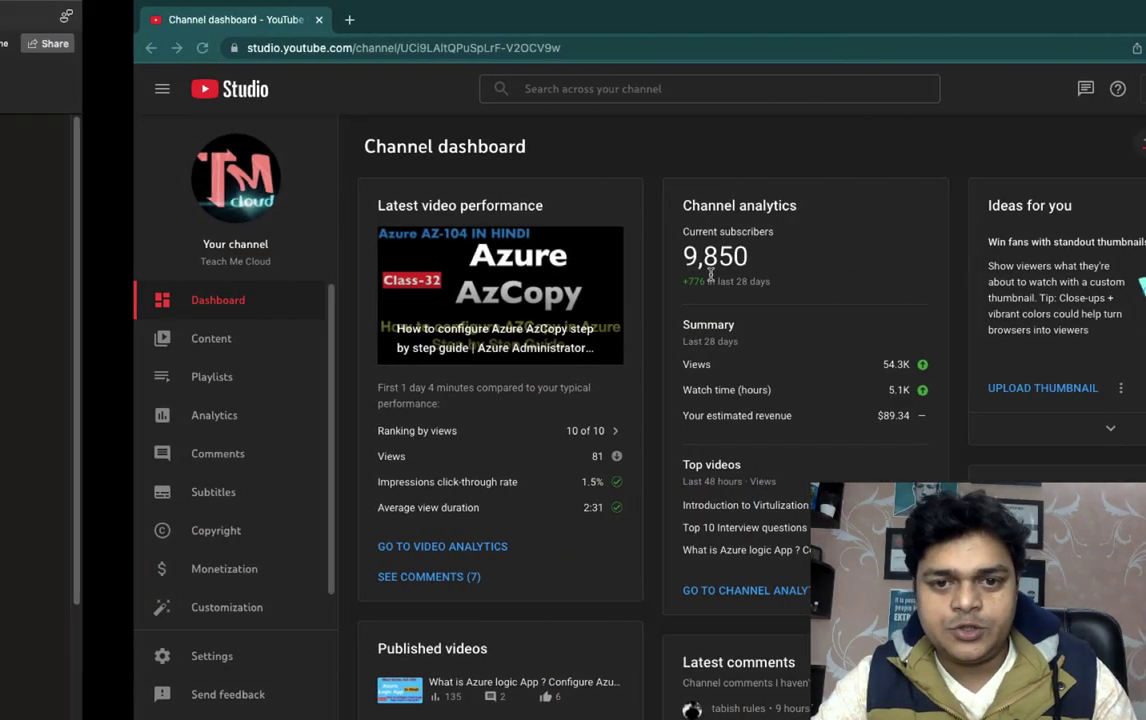
pyautogui.hotkey('ctrl', 'Left')
pyautogui.hotkey('ctrl', 'Left')
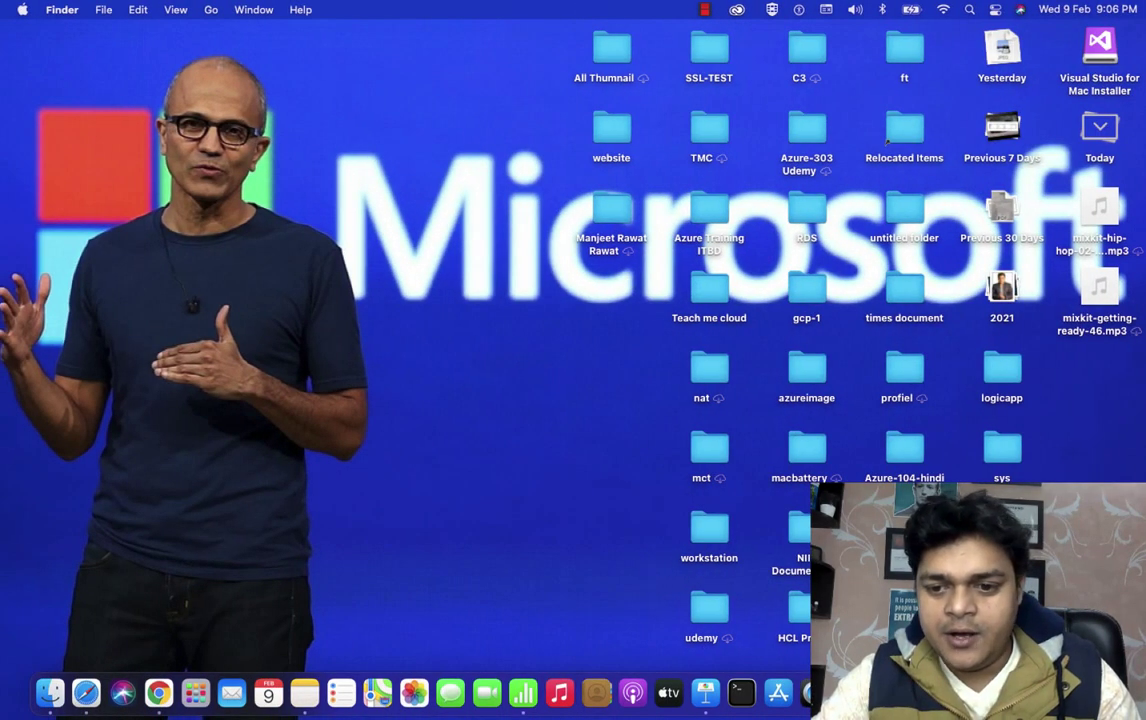
pyautogui.press('super+Tab')
pyautogui.doubleClick(310, 138)
pyautogui.click(778, 428)
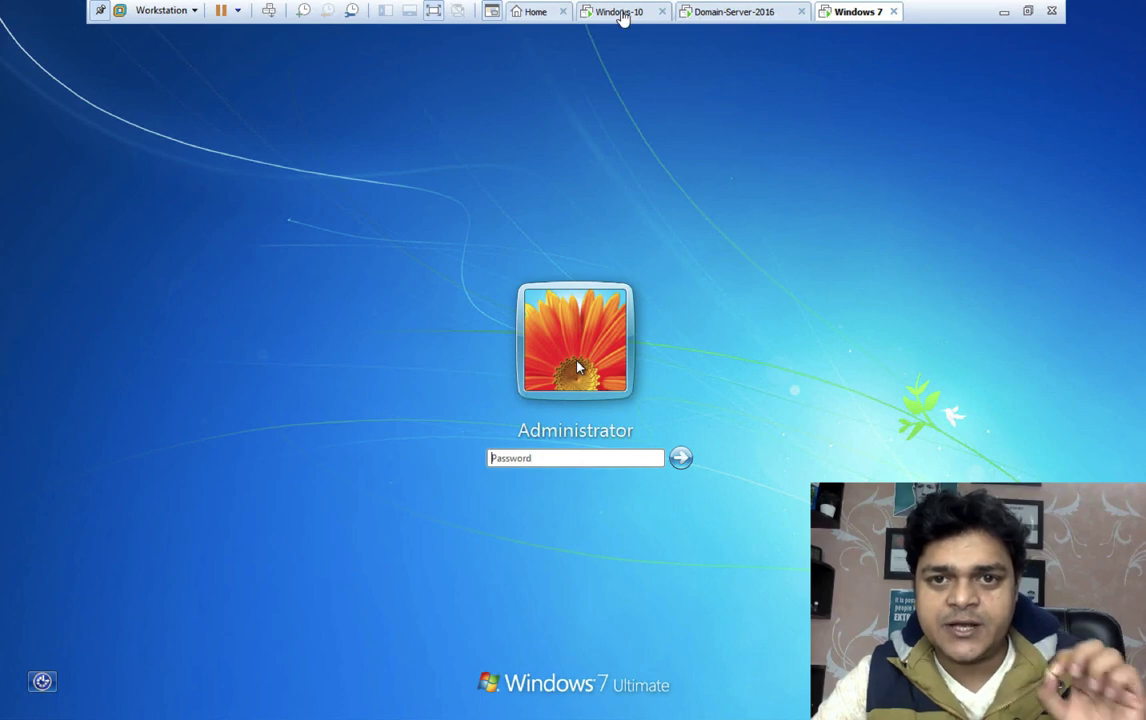
pyautogui.click(620, 12)
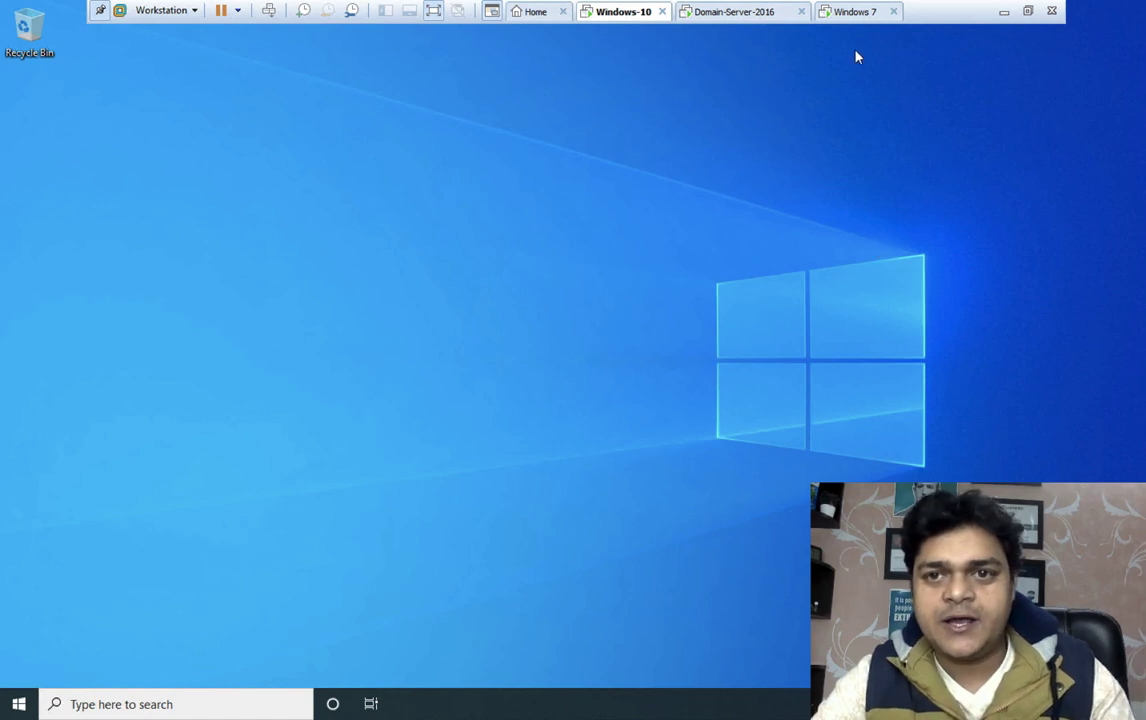
pyautogui.click(855, 12)
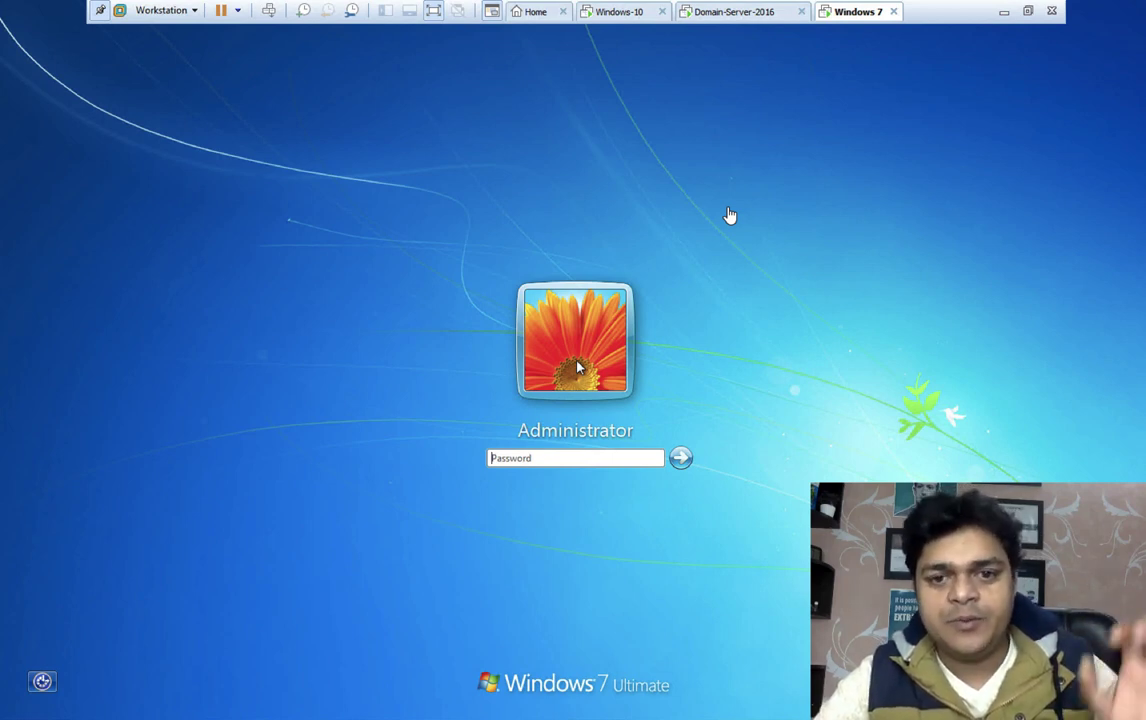
# Sign in to Windows 7 as Administrator and log off the Windows-10 machine
pyautogui.write('•••••••••')
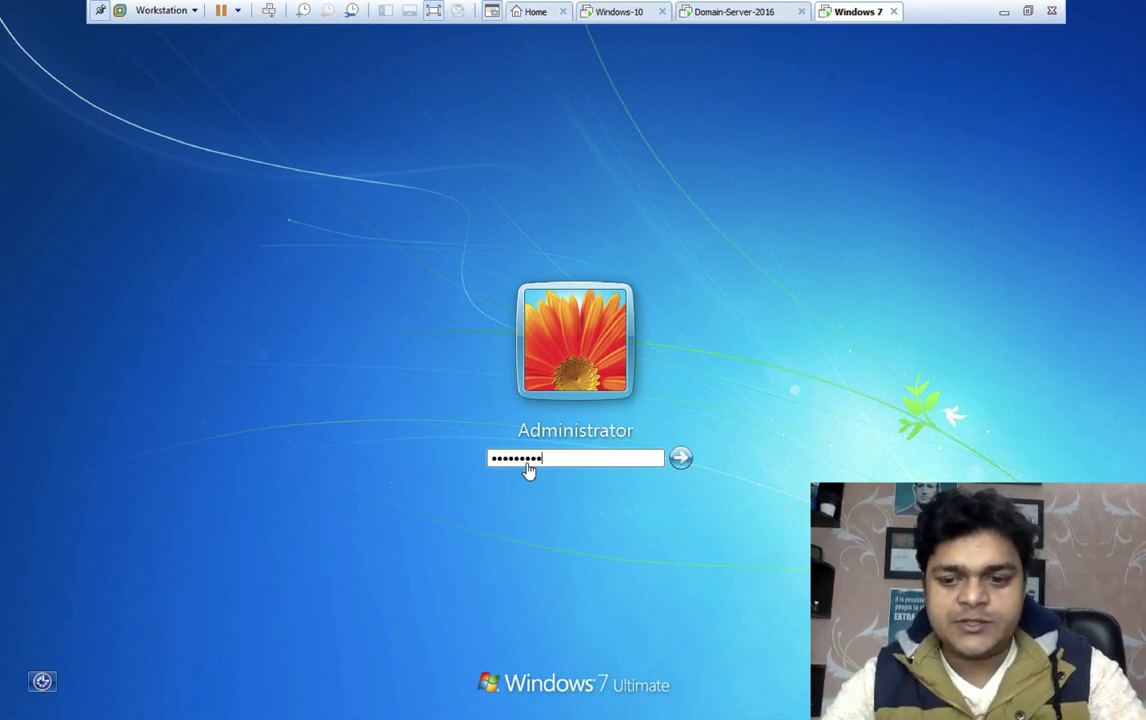
pyautogui.press('Return')
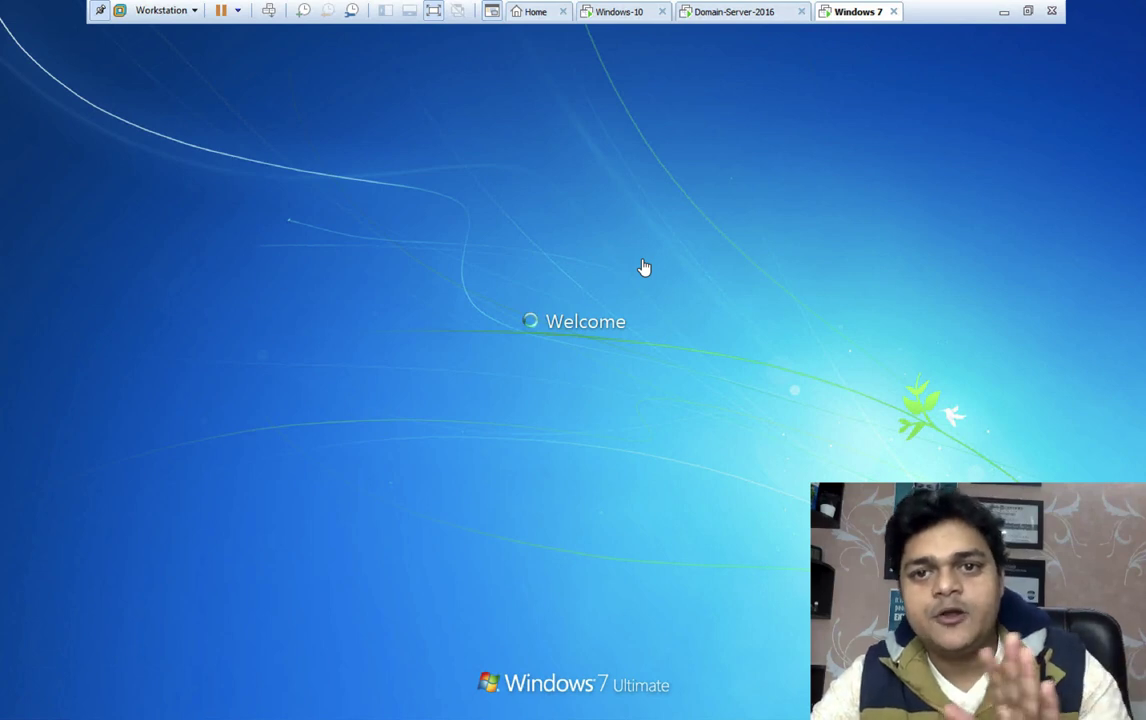
pyautogui.click(621, 14)
pyautogui.click(638, 413)
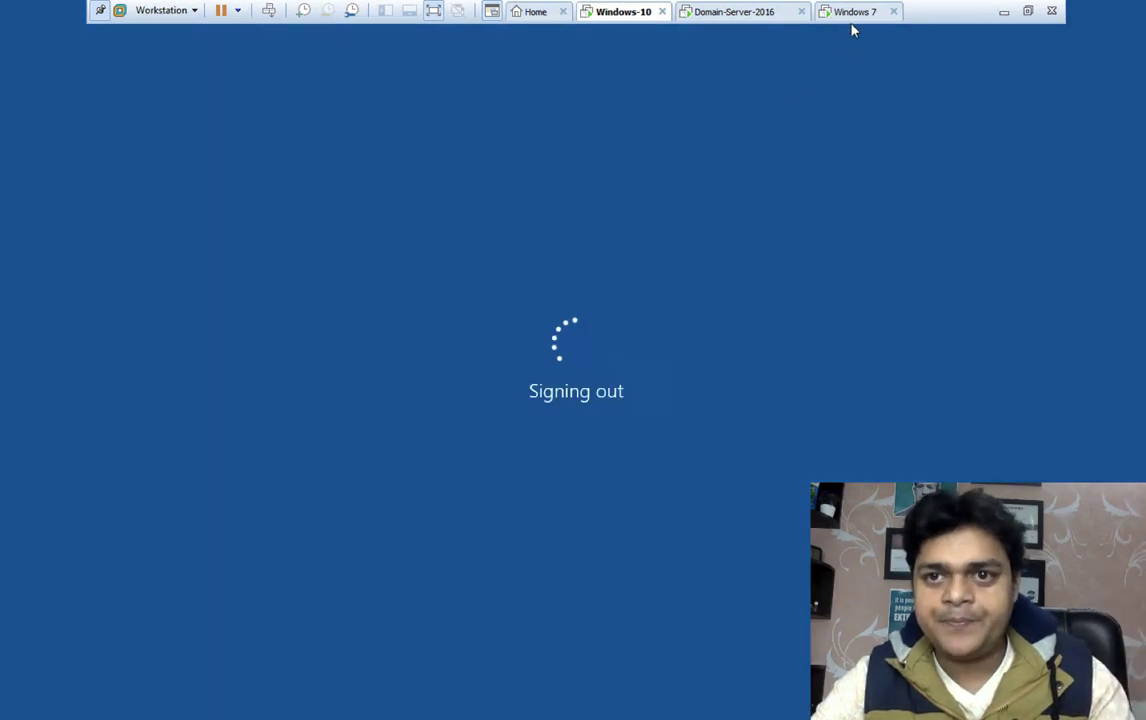
pyautogui.click(855, 14)
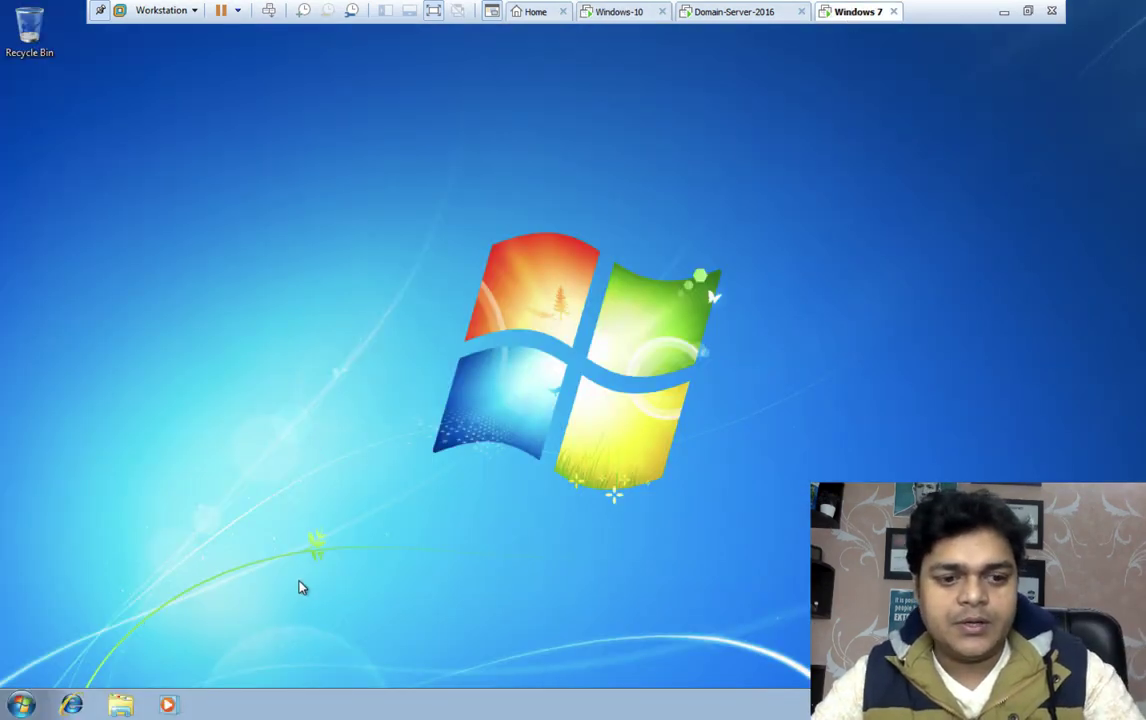
# Via ncpa.cpl, set Windows 7's IPv4 DNS to 192.168.1.25 and alternate 8.8.8.8
pyautogui.press('super+r')
pyautogui.write('ncpa')
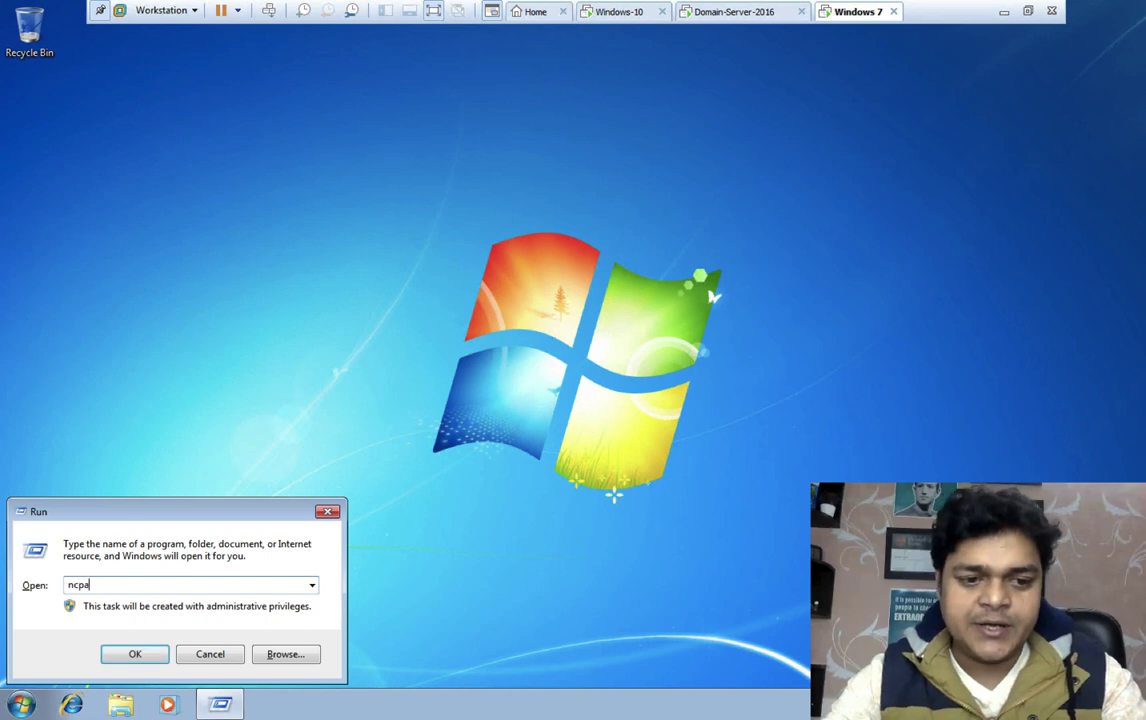
pyautogui.write('.cpl')
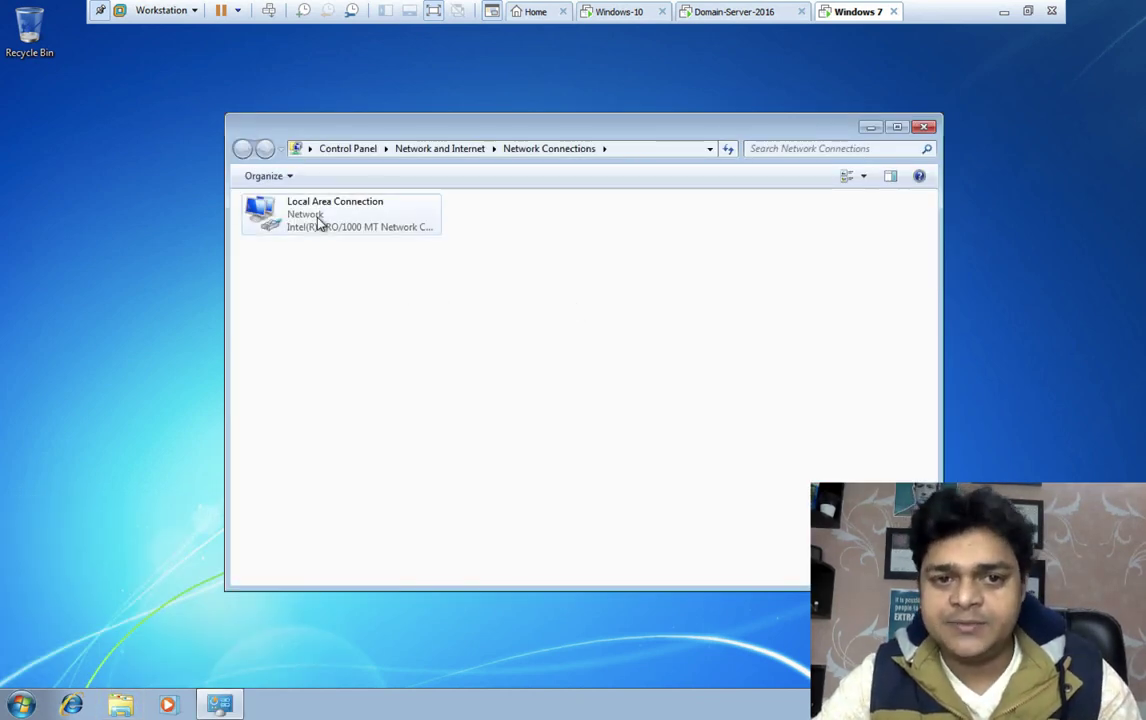
pyautogui.rightClick(319, 223)
pyautogui.click(381, 371)
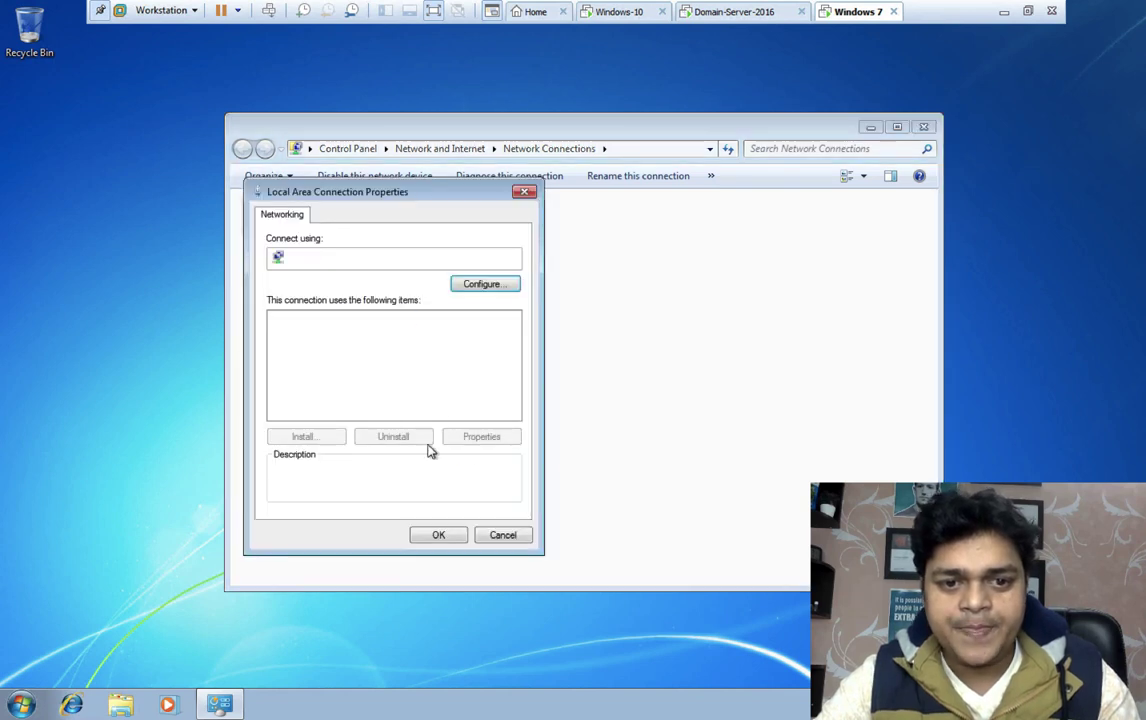
pyautogui.doubleClick(372, 372)
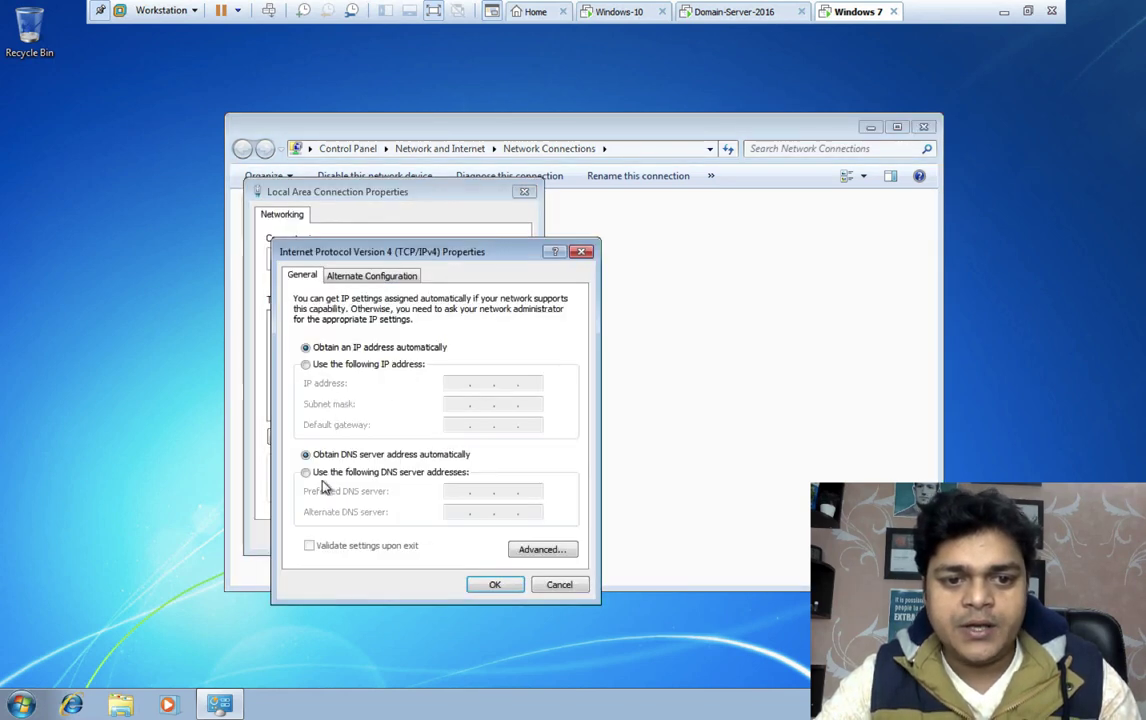
pyautogui.click(318, 472)
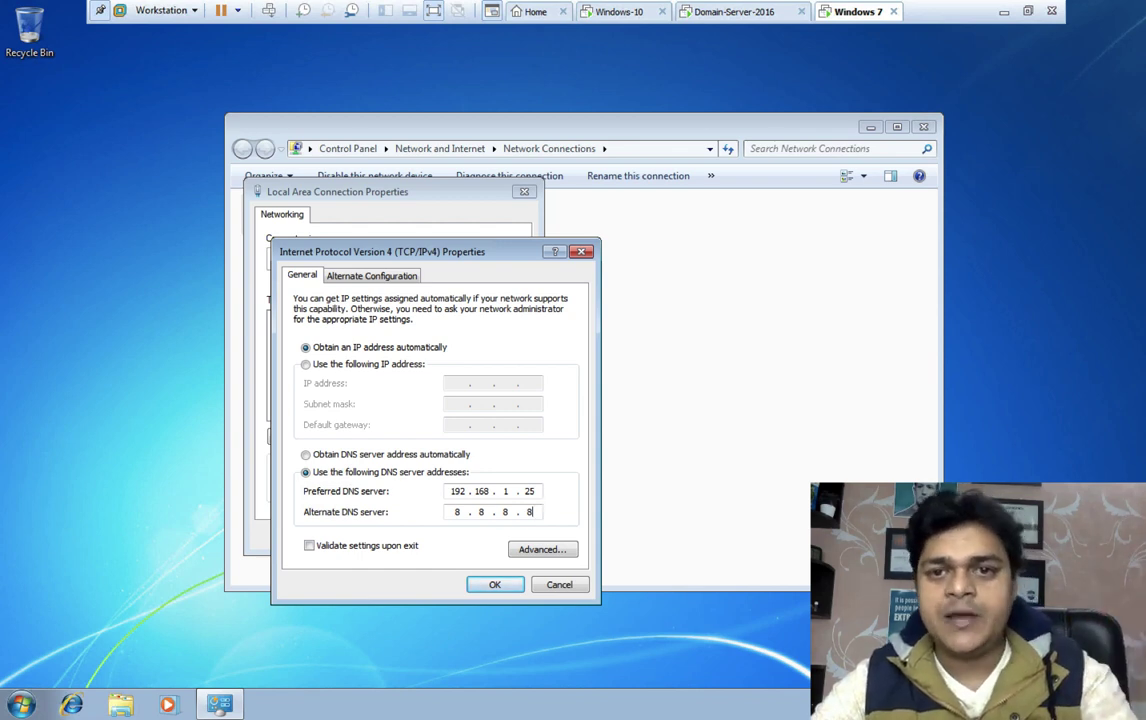
pyautogui.click(488, 584)
pyautogui.click(441, 536)
pyautogui.click(925, 127)
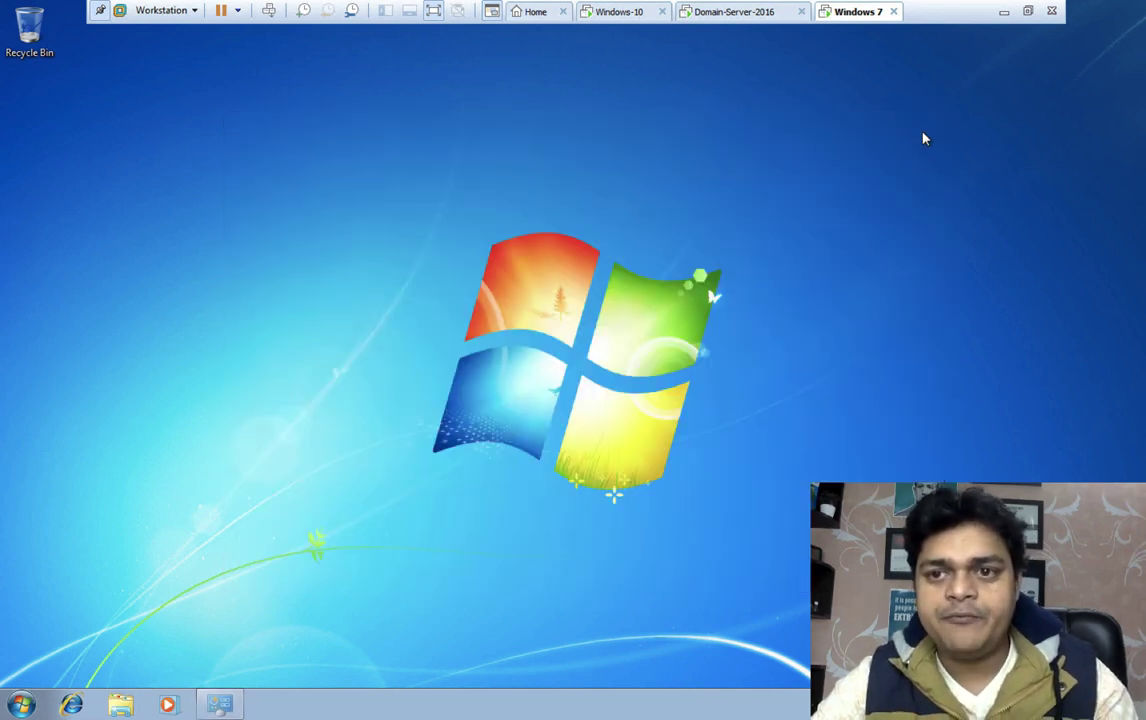
# Join Windows 7 to the class.com domain with the domain administrator credentials
pyautogui.click(124, 707)
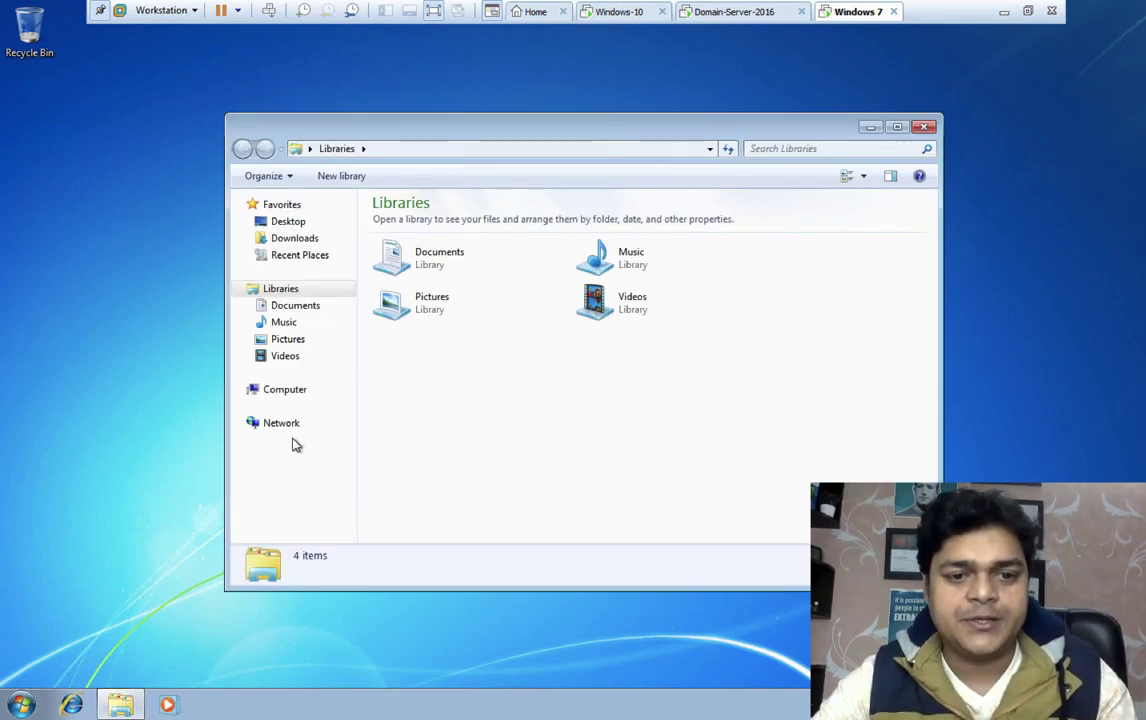
pyautogui.click(288, 398)
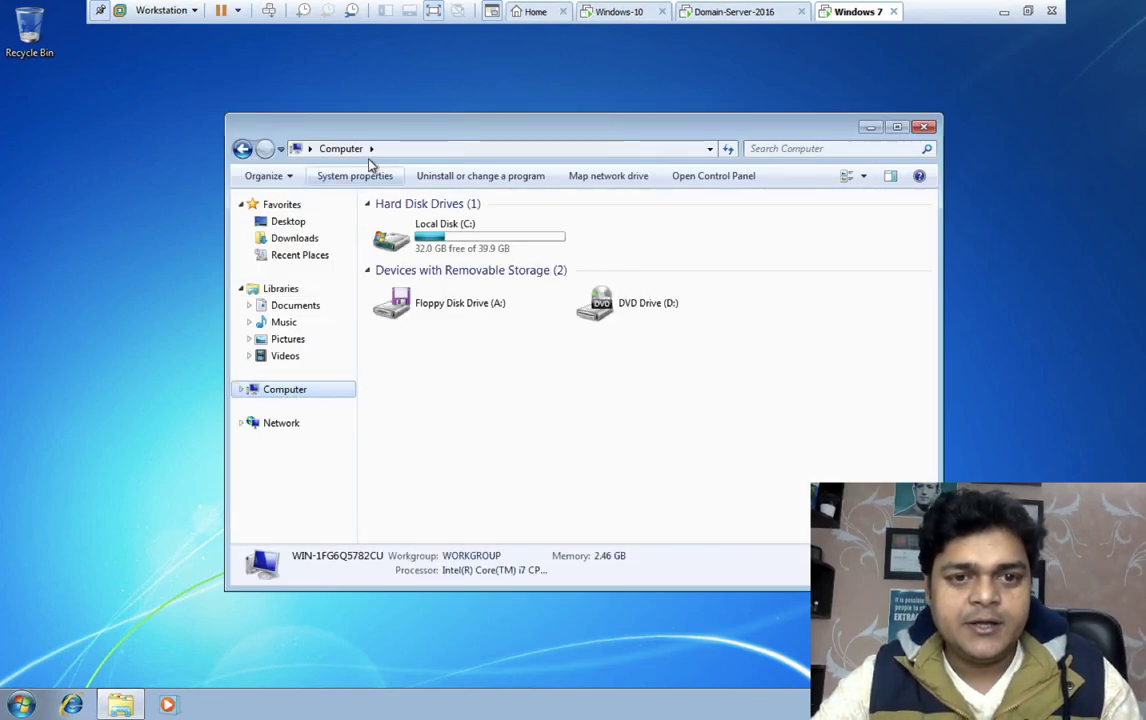
pyautogui.click(370, 176)
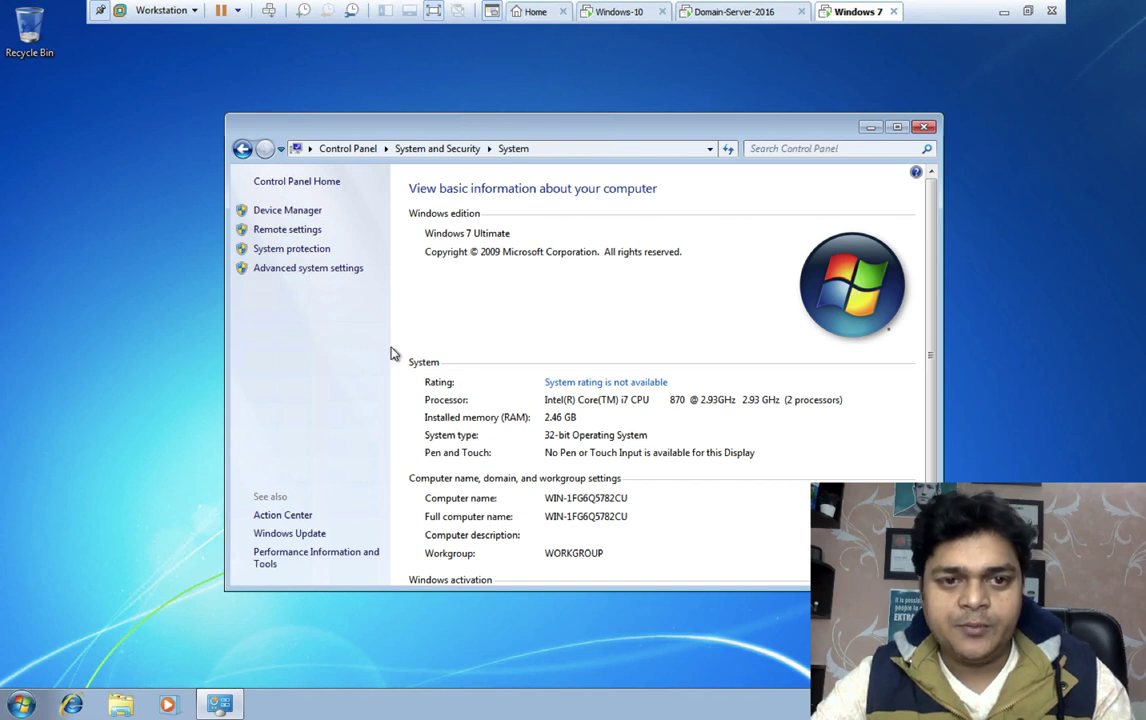
pyautogui.click(870, 498)
pyautogui.click(435, 396)
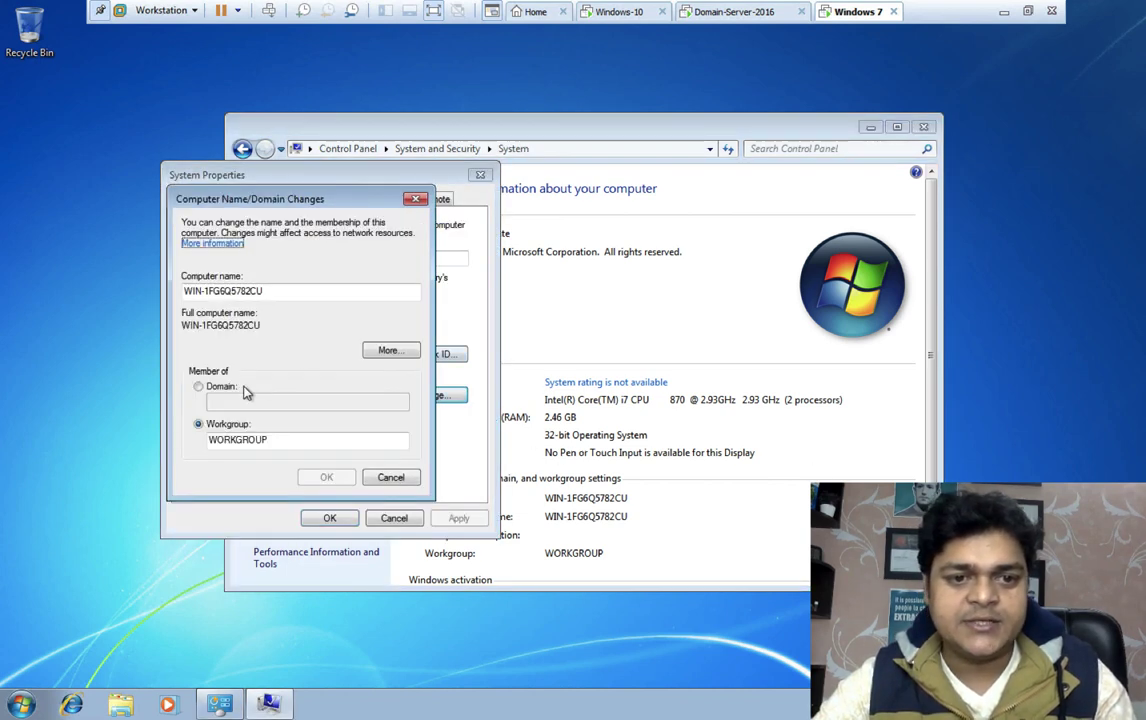
pyautogui.click(198, 386)
pyautogui.write('class.com')
pyautogui.press('Return')
pyautogui.write('Administrator')
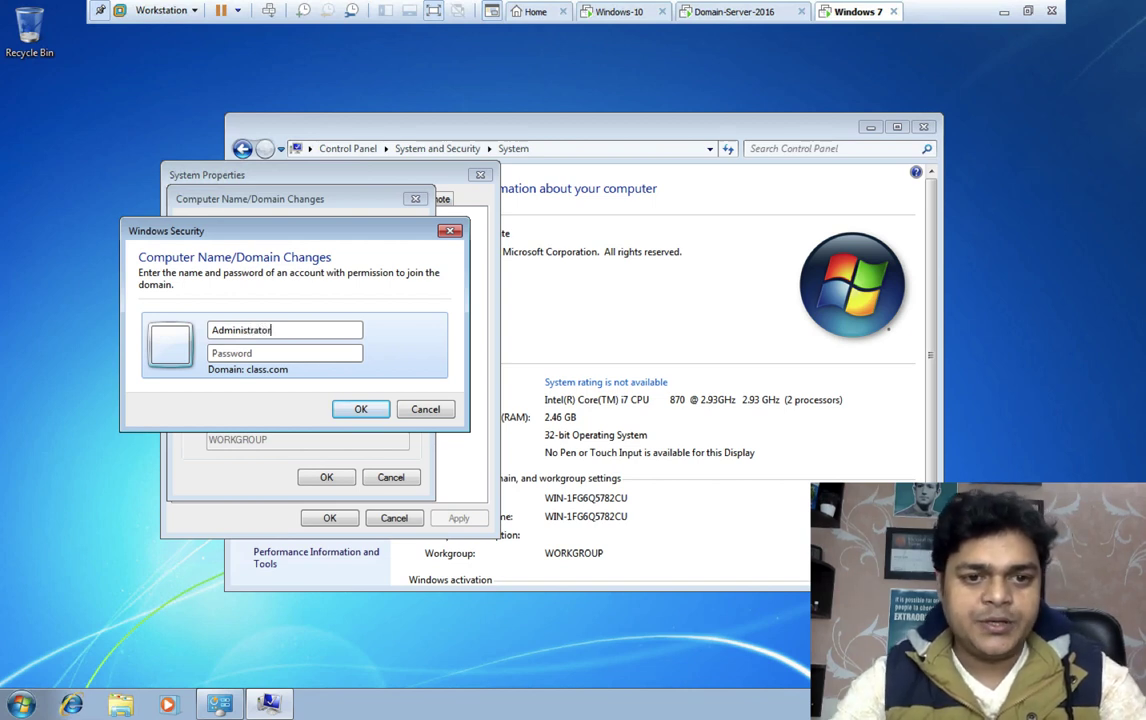
pyautogui.write('Pa')
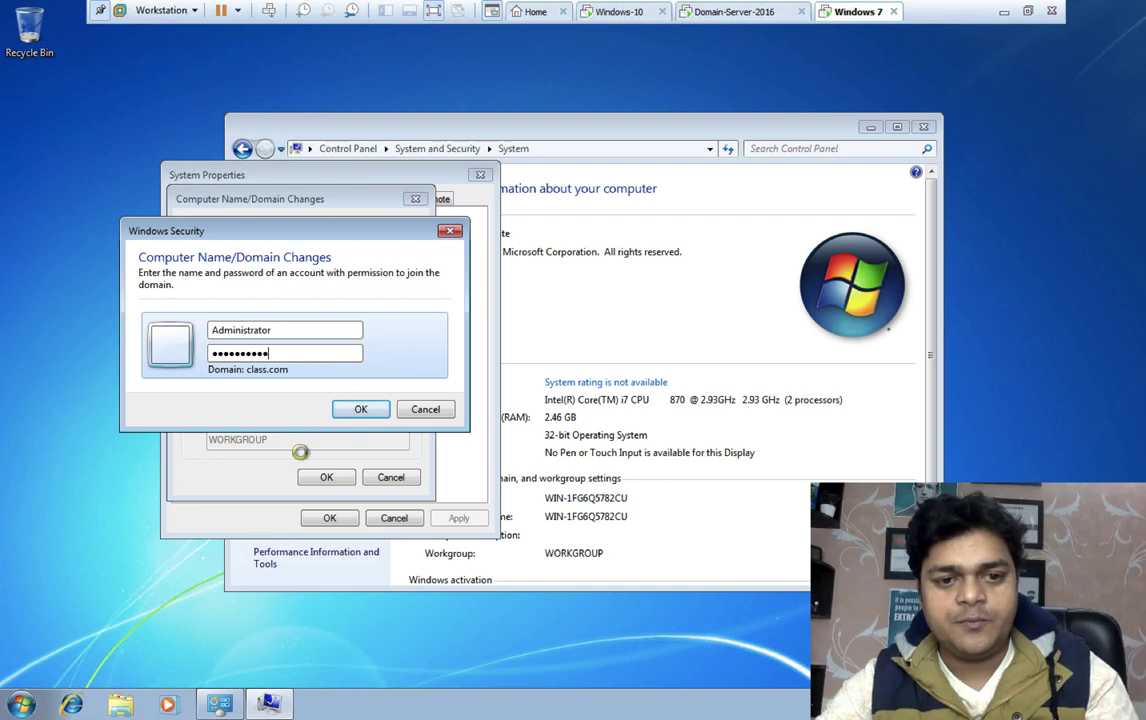
pyautogui.click(357, 408)
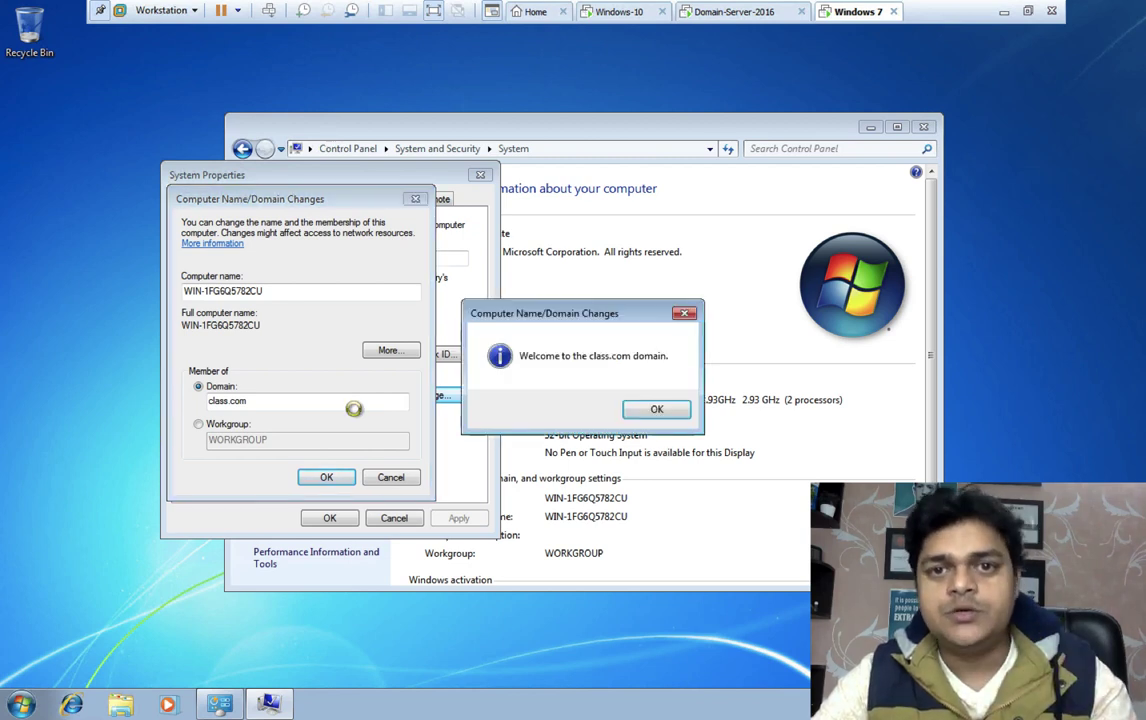
pyautogui.click(652, 406)
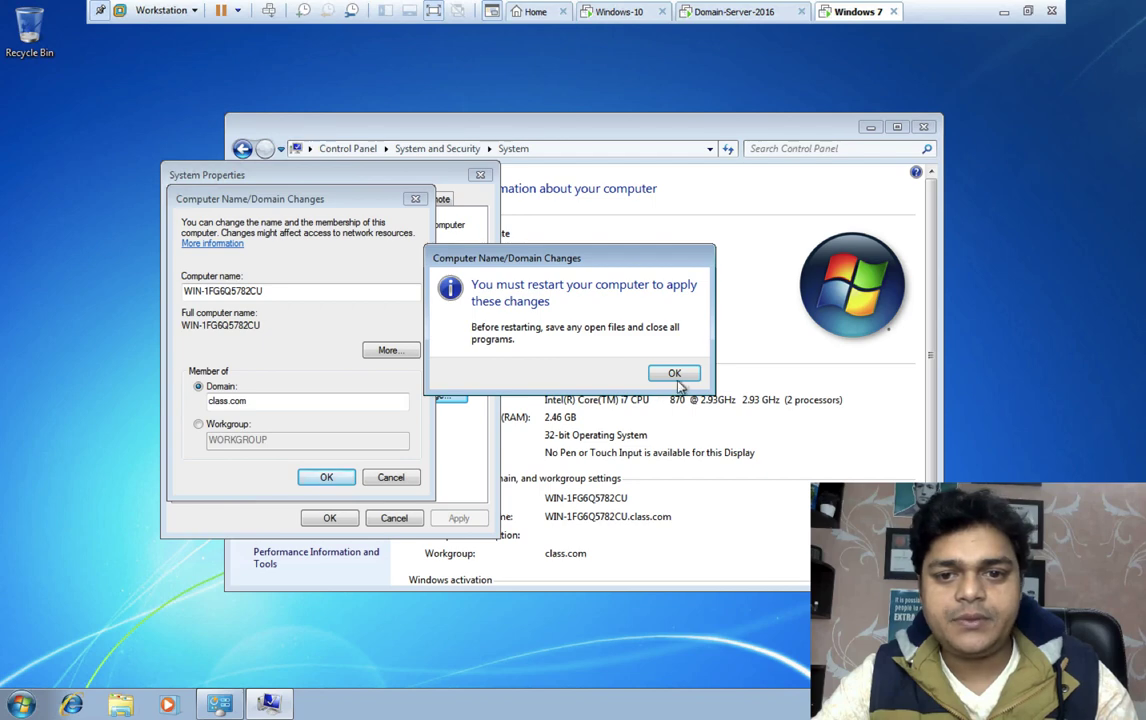
# Restart Windows 7 now and switch to the Domain-Server-2016 machine
pyautogui.click(664, 373)
pyautogui.click(335, 517)
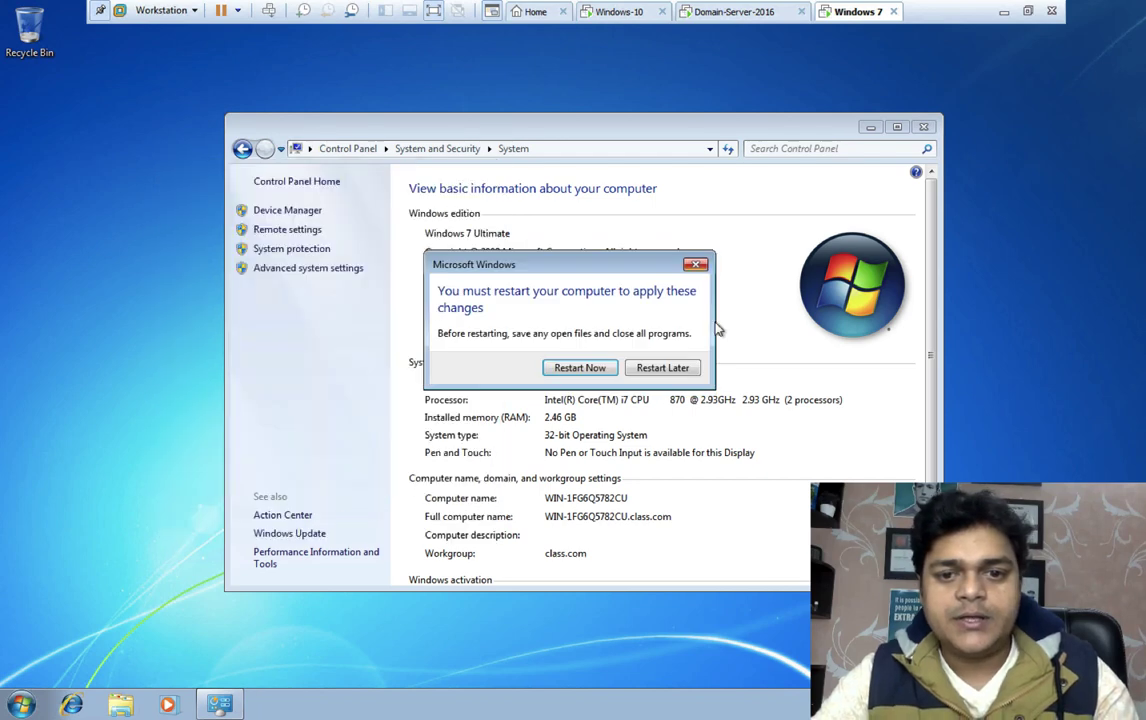
pyautogui.click(565, 368)
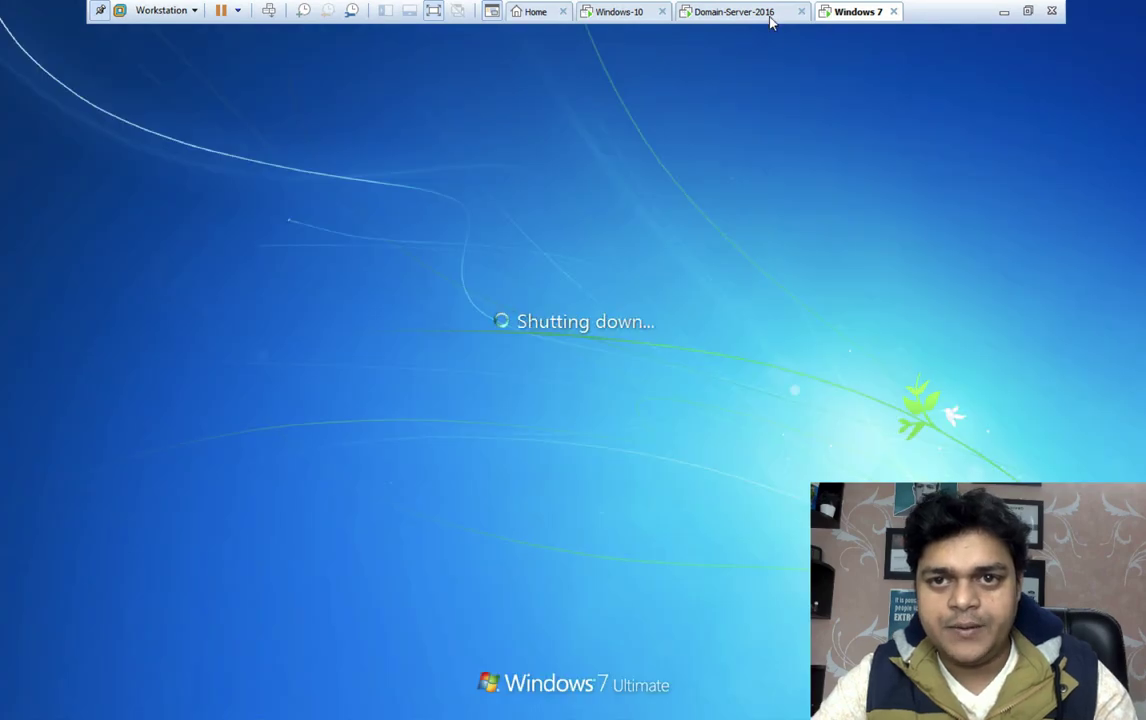
pyautogui.click(771, 22)
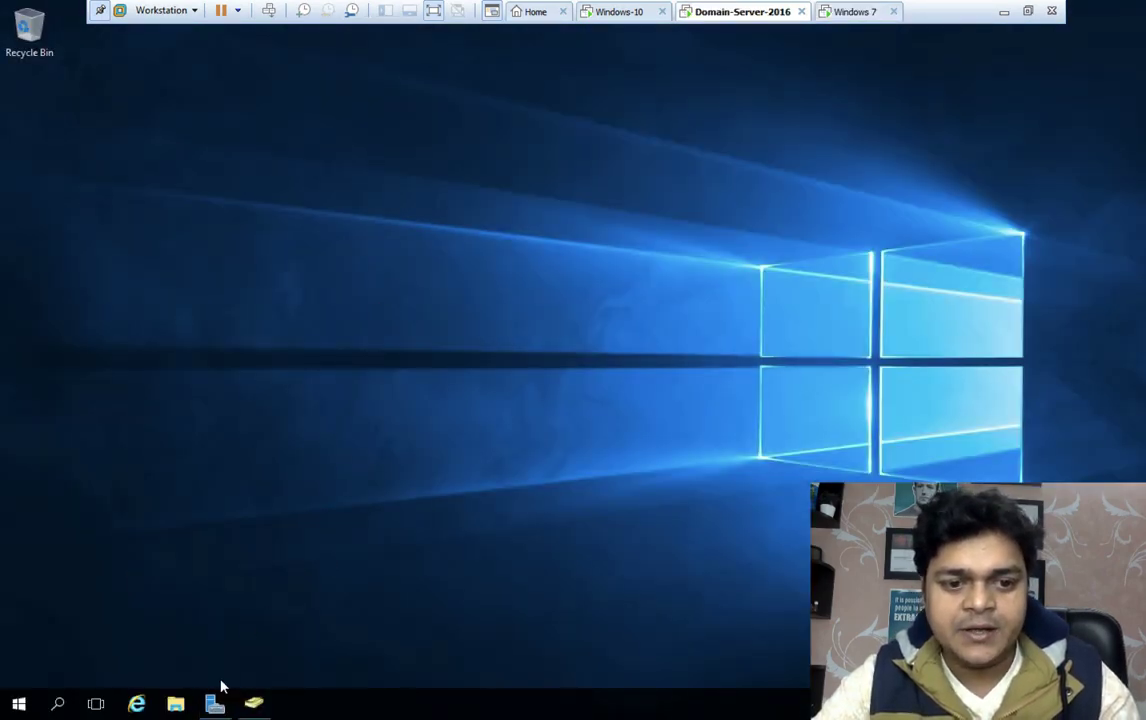
# Open Active Directory Users and Computers and check the users in training's SALES and HR units
pyautogui.click(251, 702)
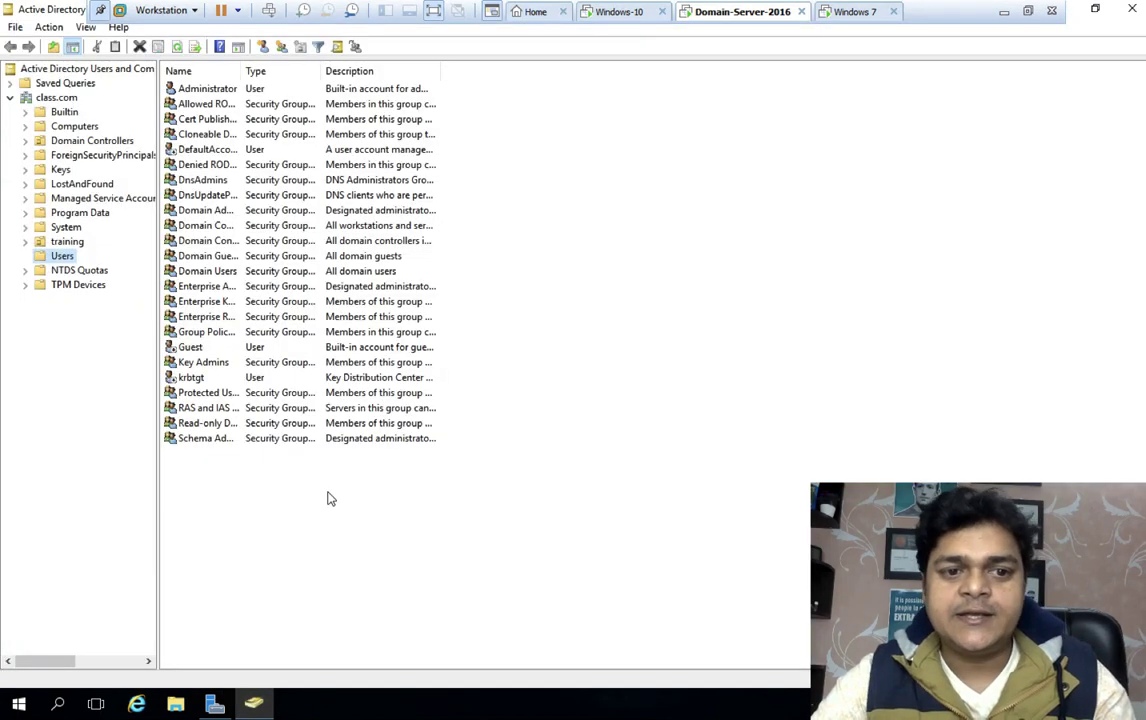
pyautogui.click(67, 242)
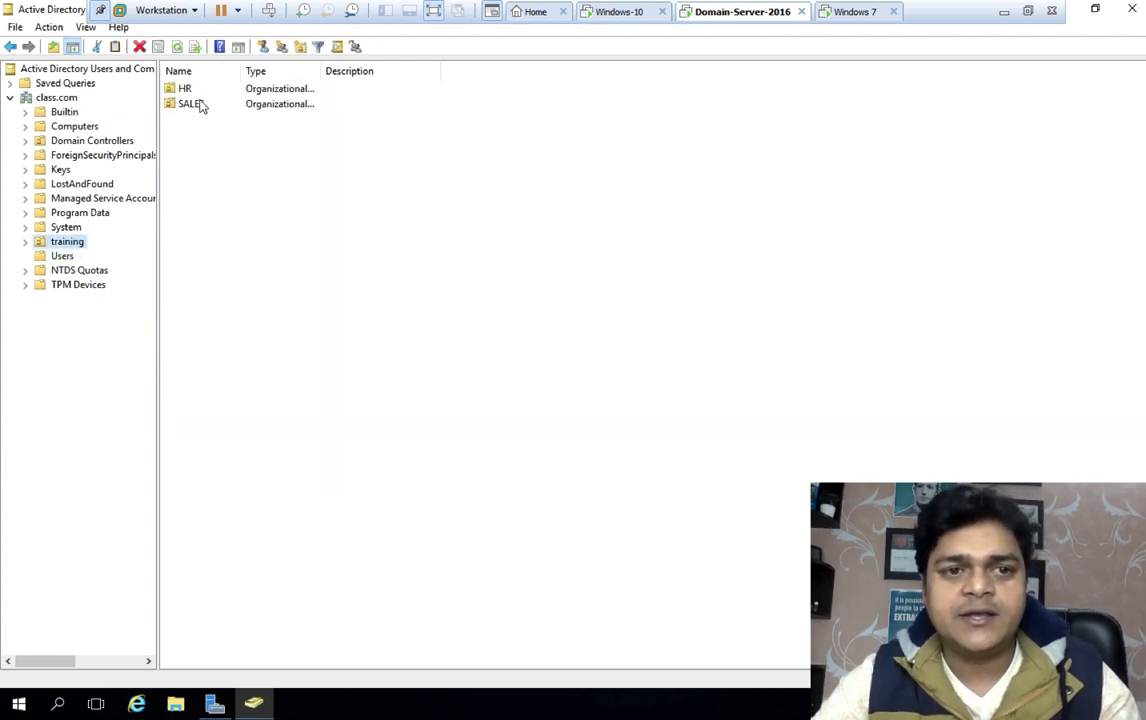
pyautogui.click(201, 106)
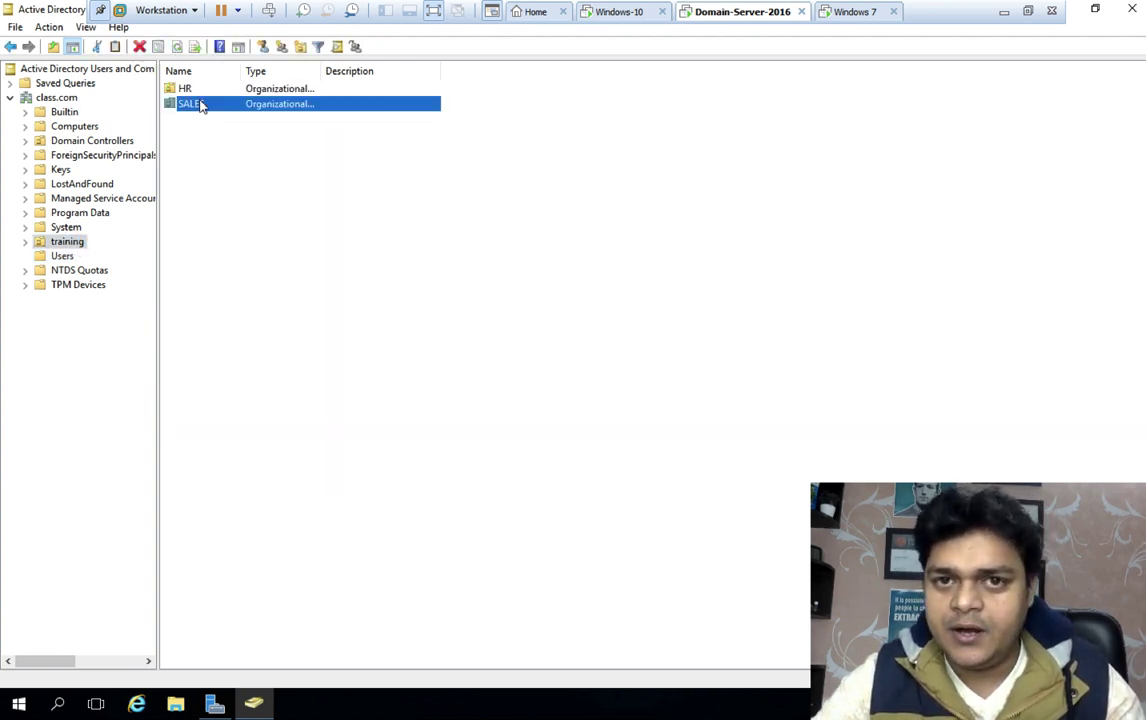
pyautogui.doubleClick(201, 106)
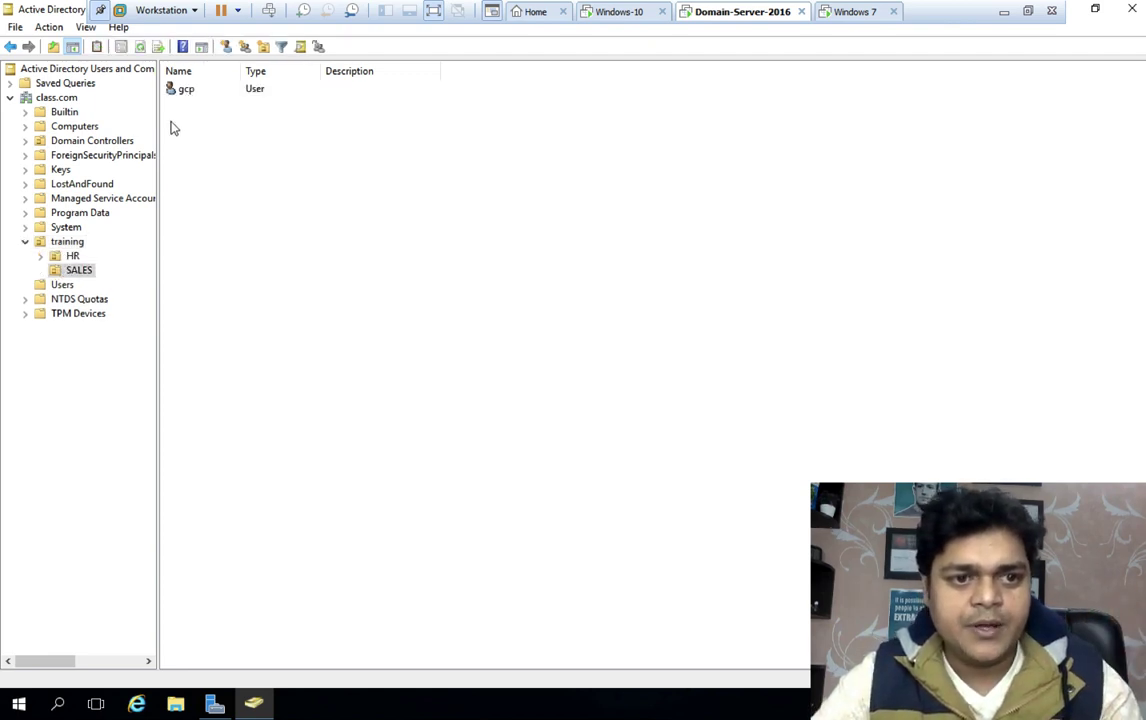
pyautogui.click(176, 90)
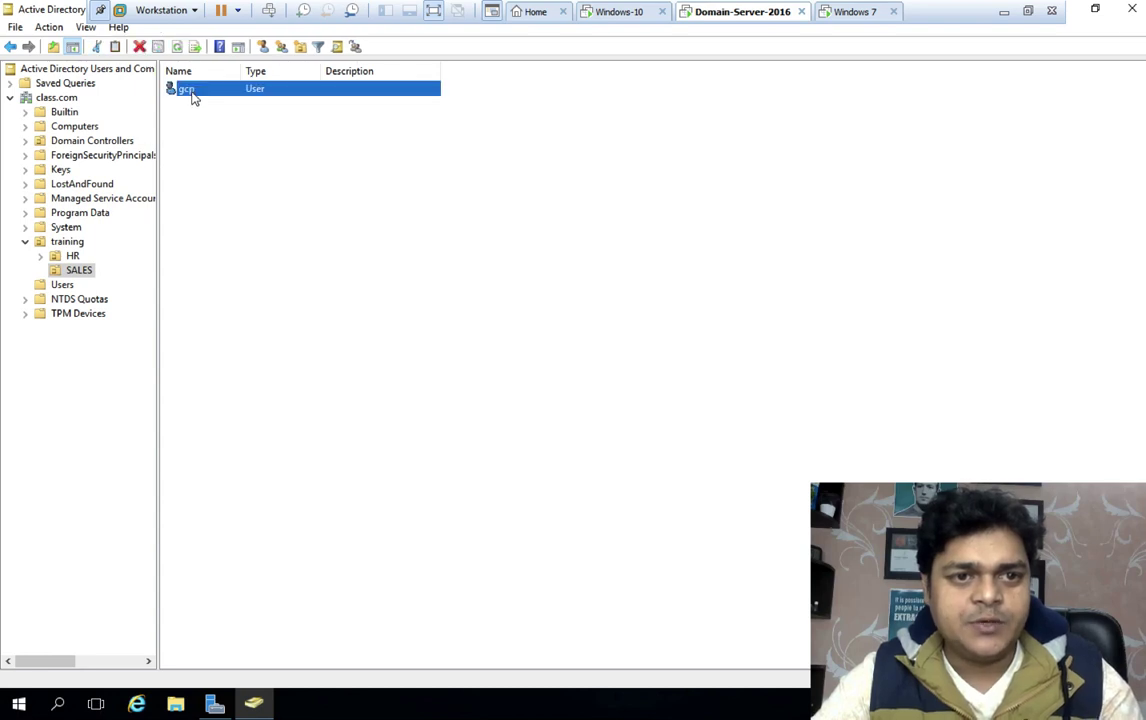
pyautogui.click(76, 256)
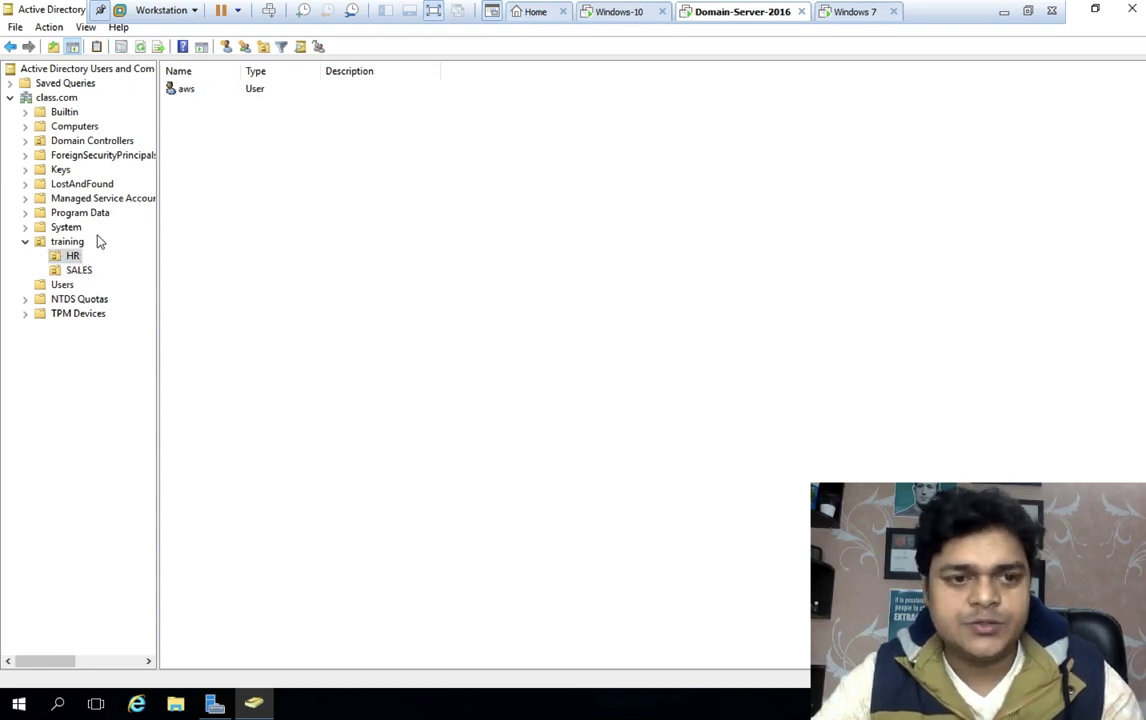
pyautogui.click(70, 243)
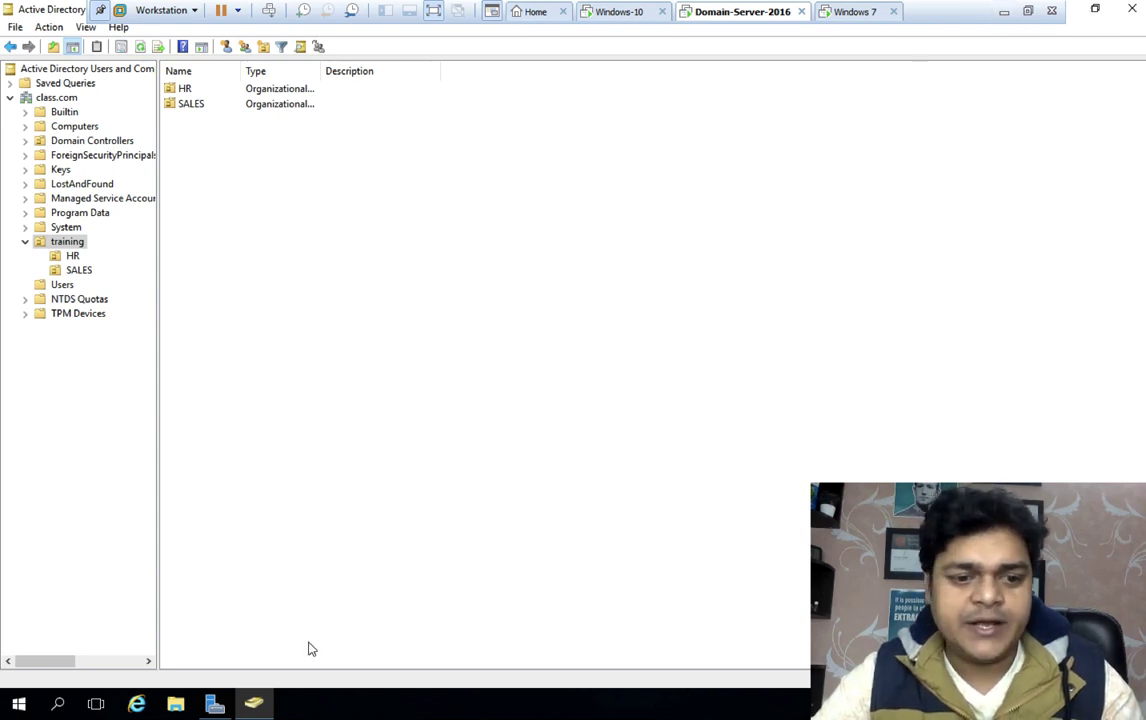
# Launch Group Policy Management full-screen and expand Forest > Domains > class.com > training
pyautogui.click(214, 706)
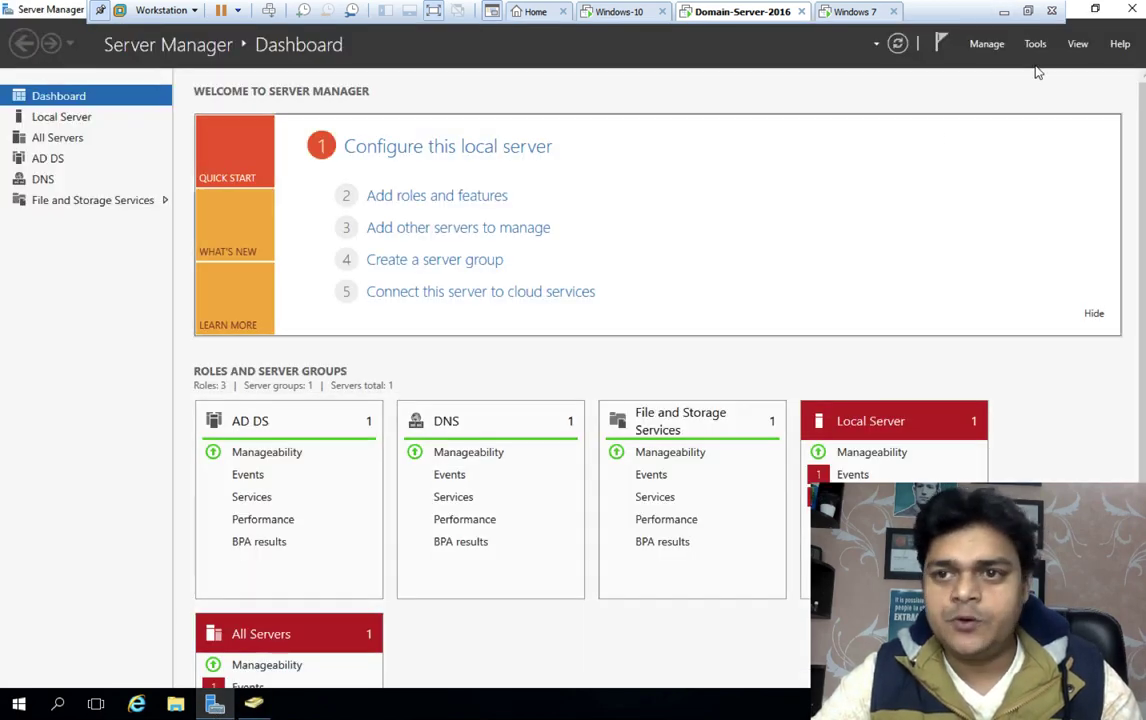
pyautogui.click(1036, 45)
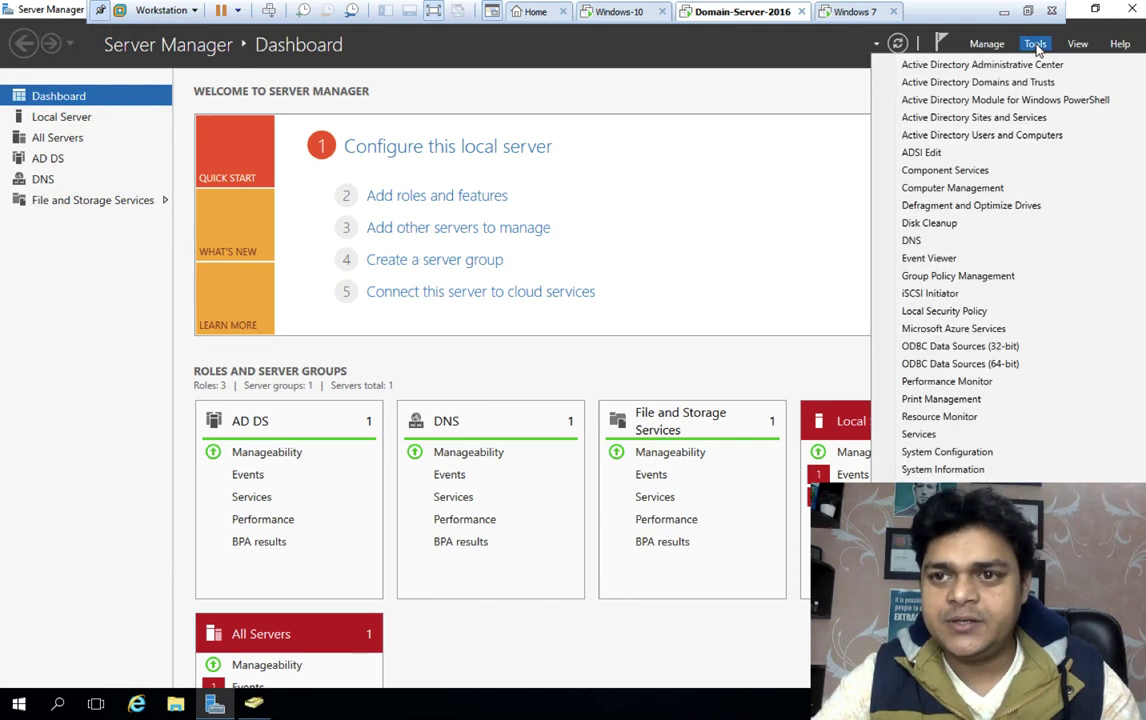
pyautogui.click(964, 278)
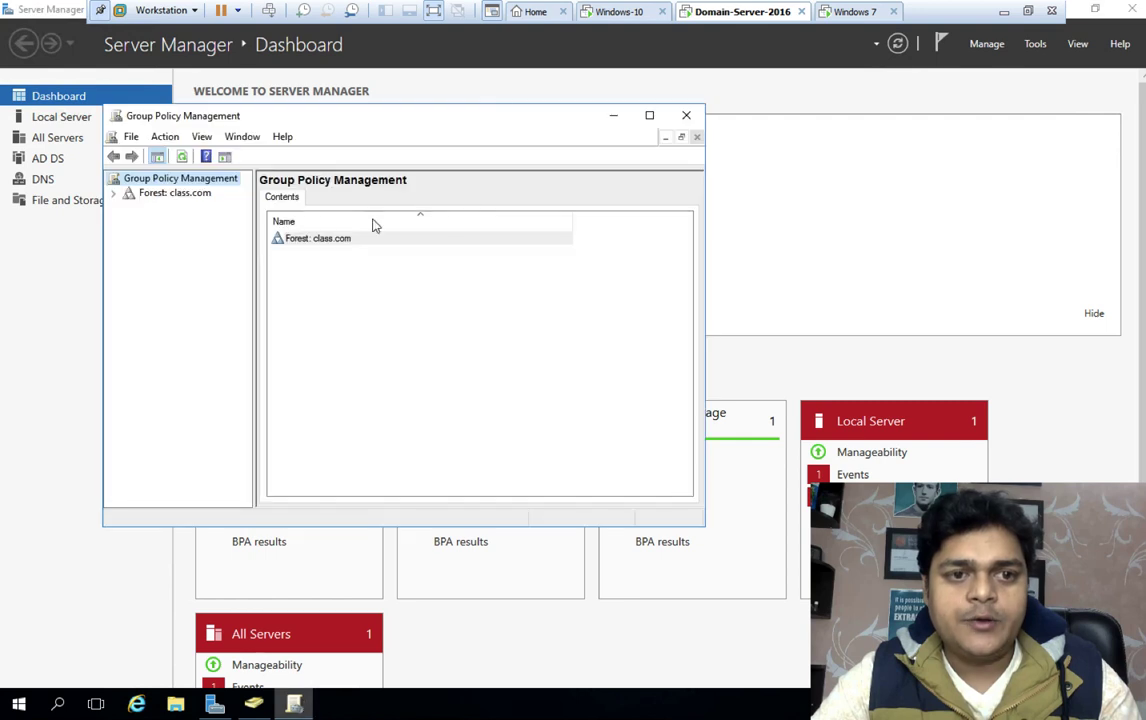
pyautogui.click(649, 115)
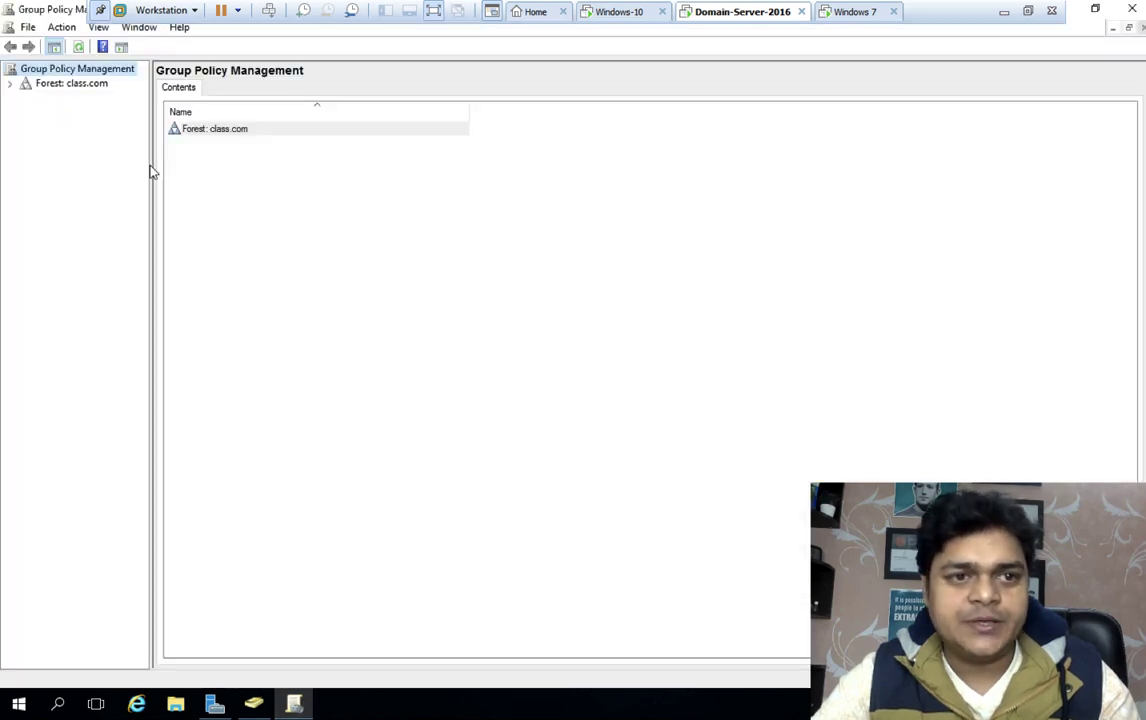
pyautogui.click(13, 84)
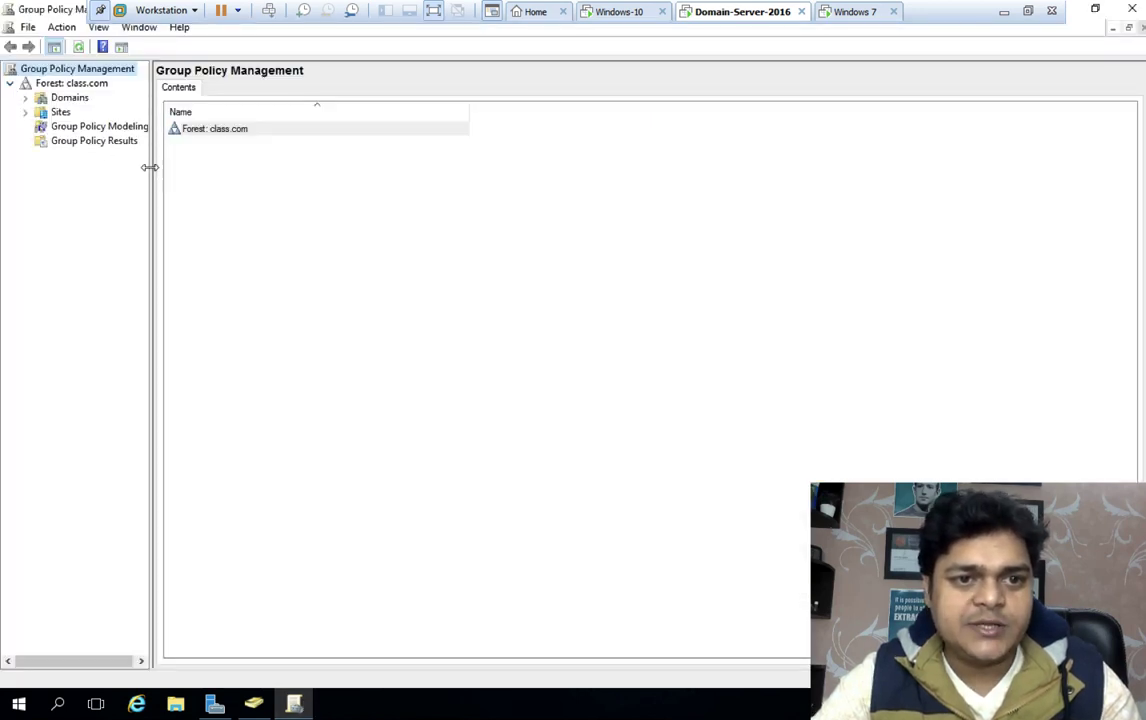
pyautogui.moveTo(150, 166); pyautogui.dragTo(361, 166)
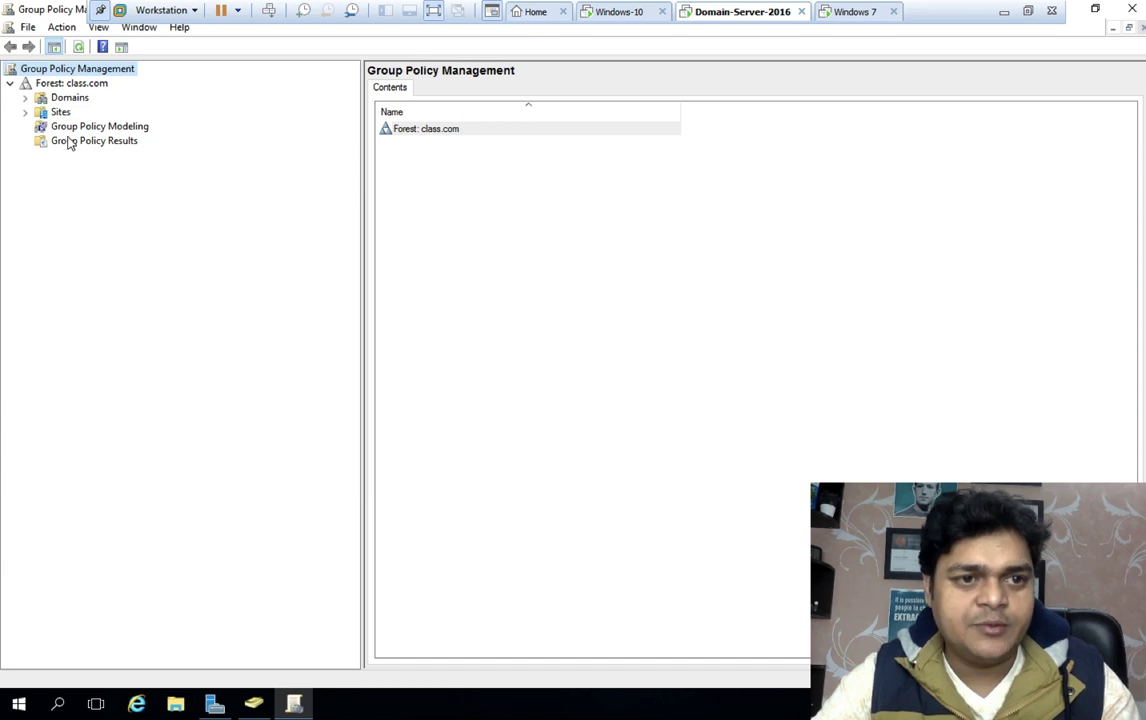
pyautogui.click(26, 98)
pyautogui.click(40, 112)
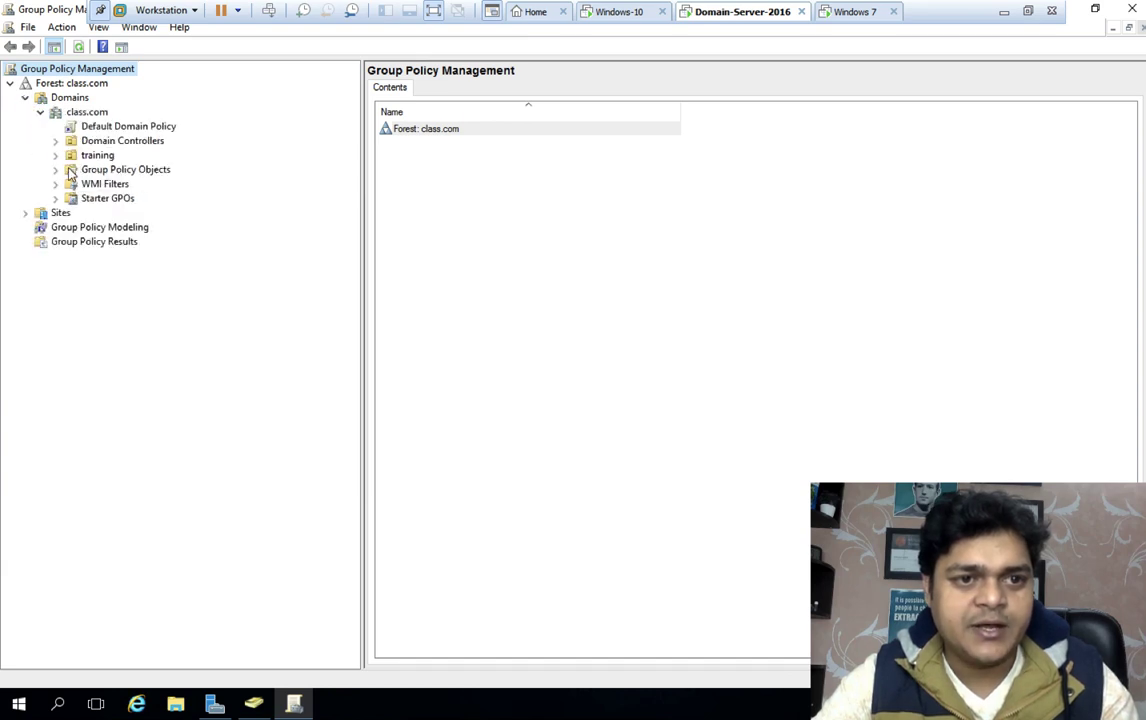
pyautogui.click(56, 157)
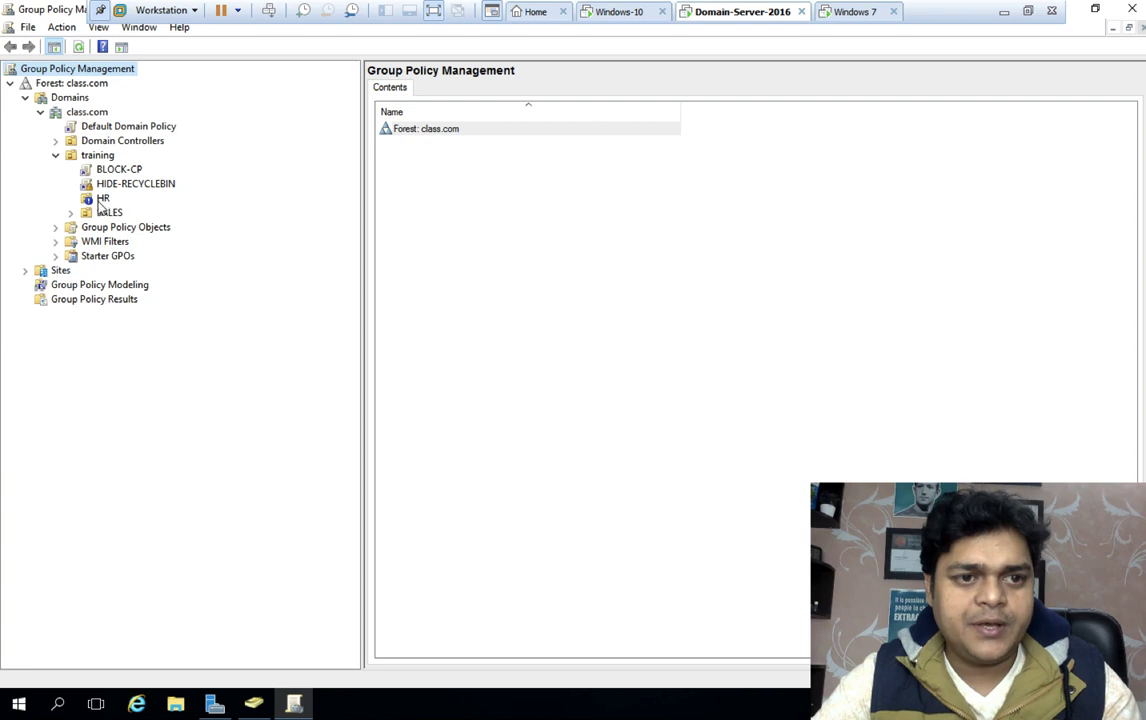
# Turn off inheritance blocking on HR and delete the HIDE-RECYCLEBIN link
pyautogui.rightClick(100, 200)
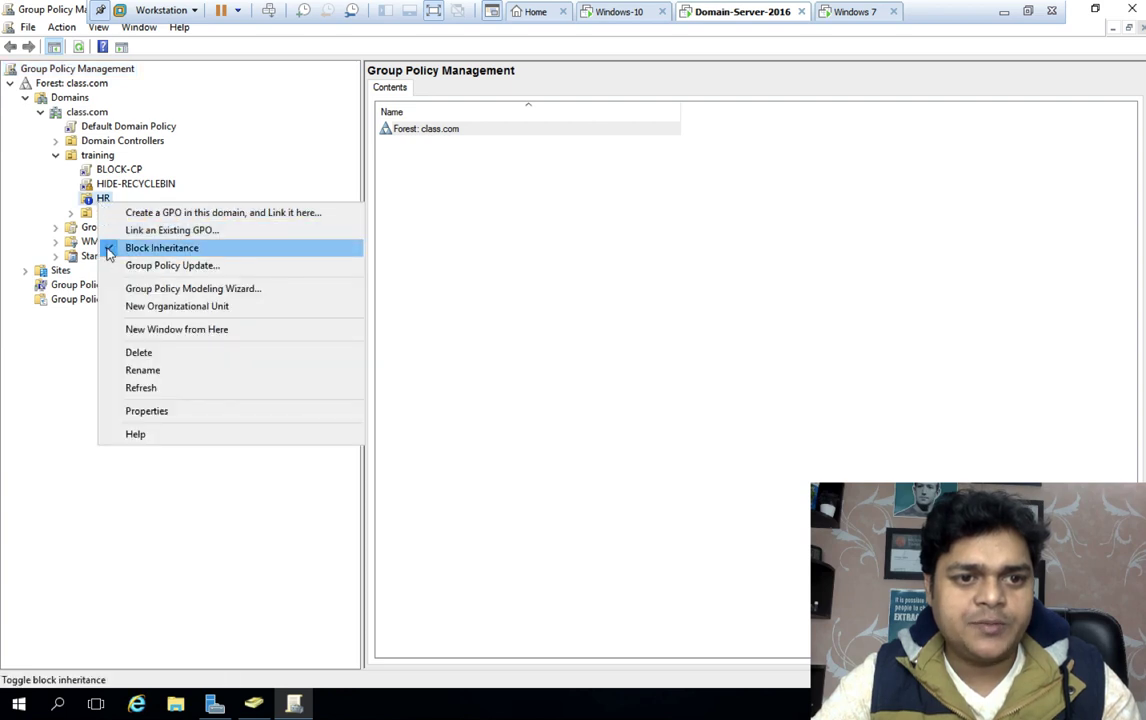
pyautogui.click(132, 246)
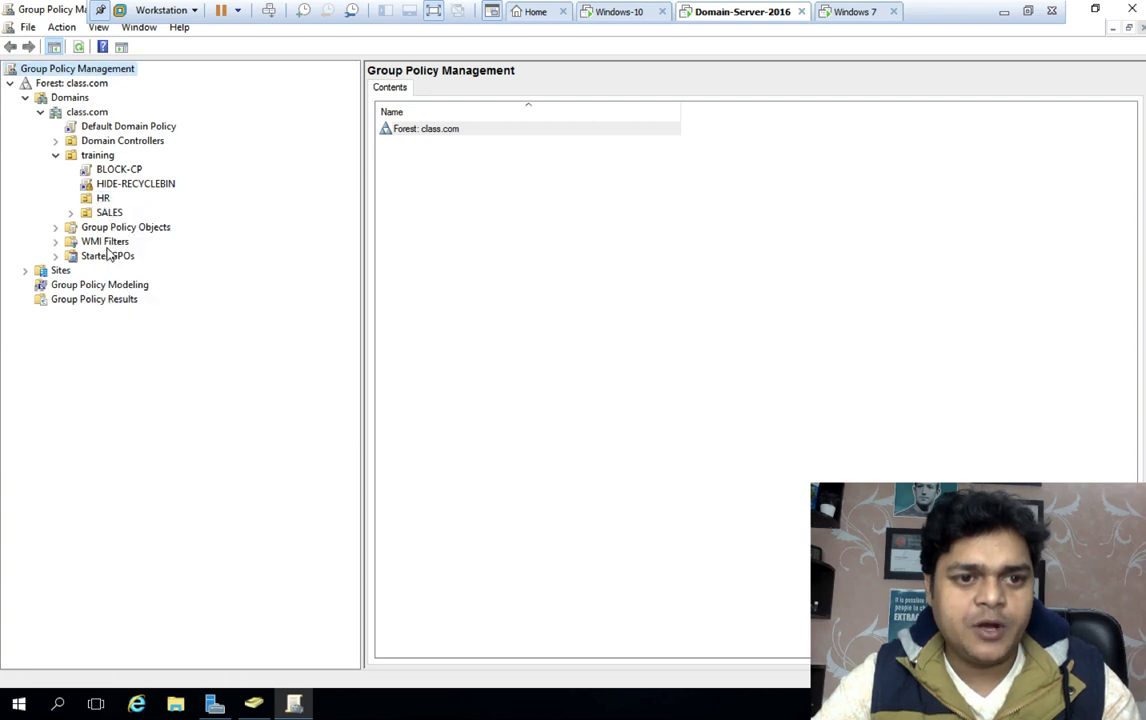
pyautogui.rightClick(110, 186)
pyautogui.click(145, 291)
pyautogui.click(559, 388)
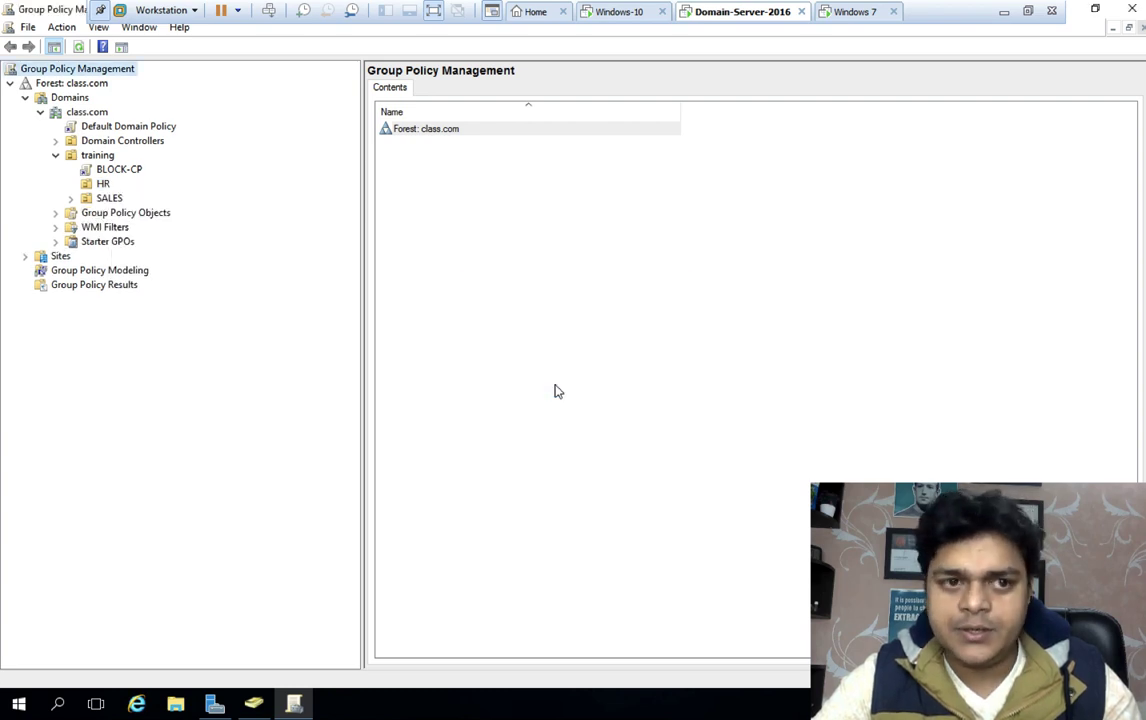
pyautogui.click(103, 184)
pyautogui.click(109, 199)
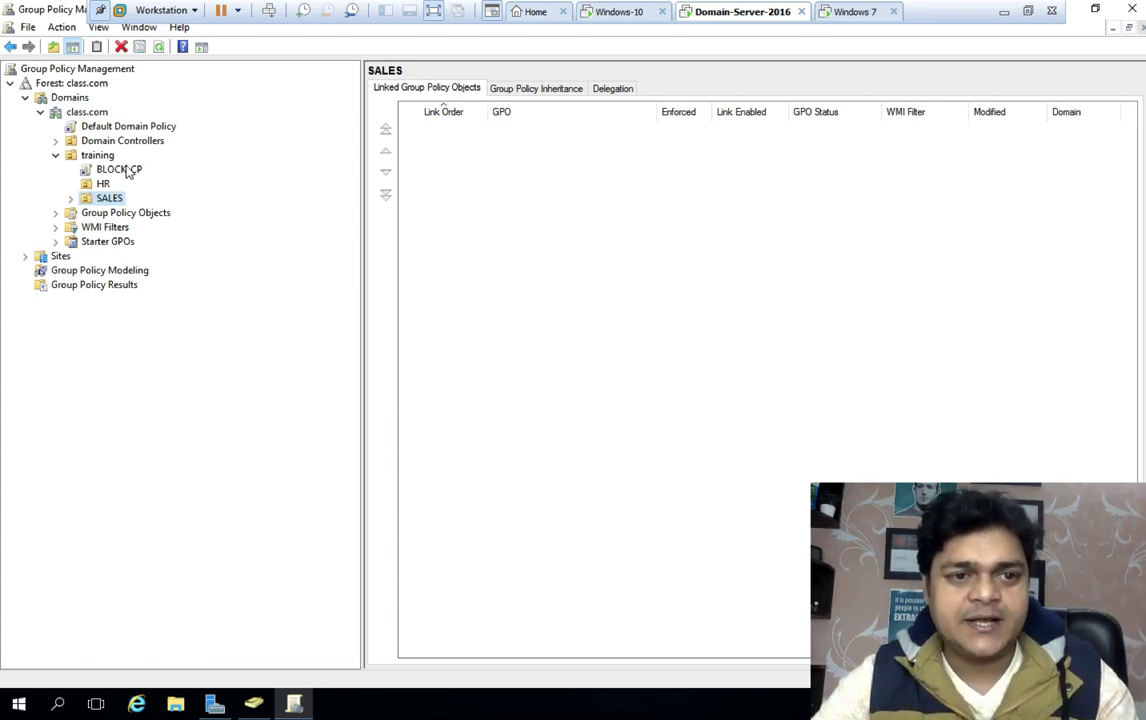
# Delete the BLOCK-CP link from the training OU
pyautogui.rightClick(127, 172)
pyautogui.click(200, 274)
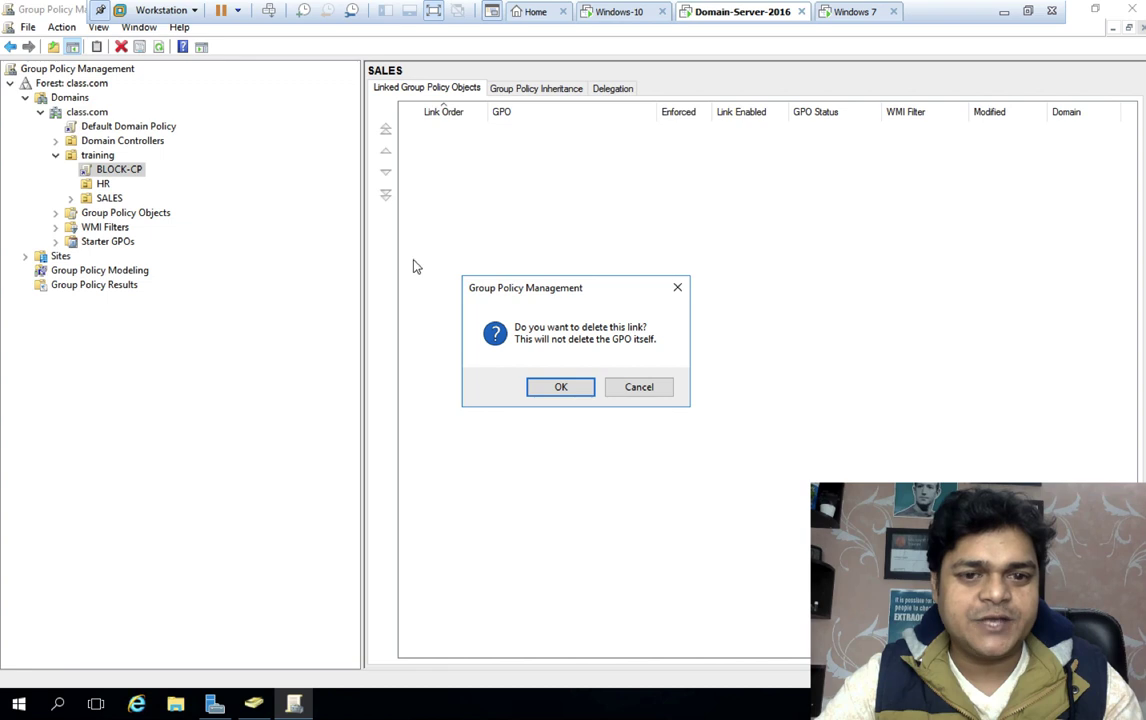
pyautogui.click(561, 388)
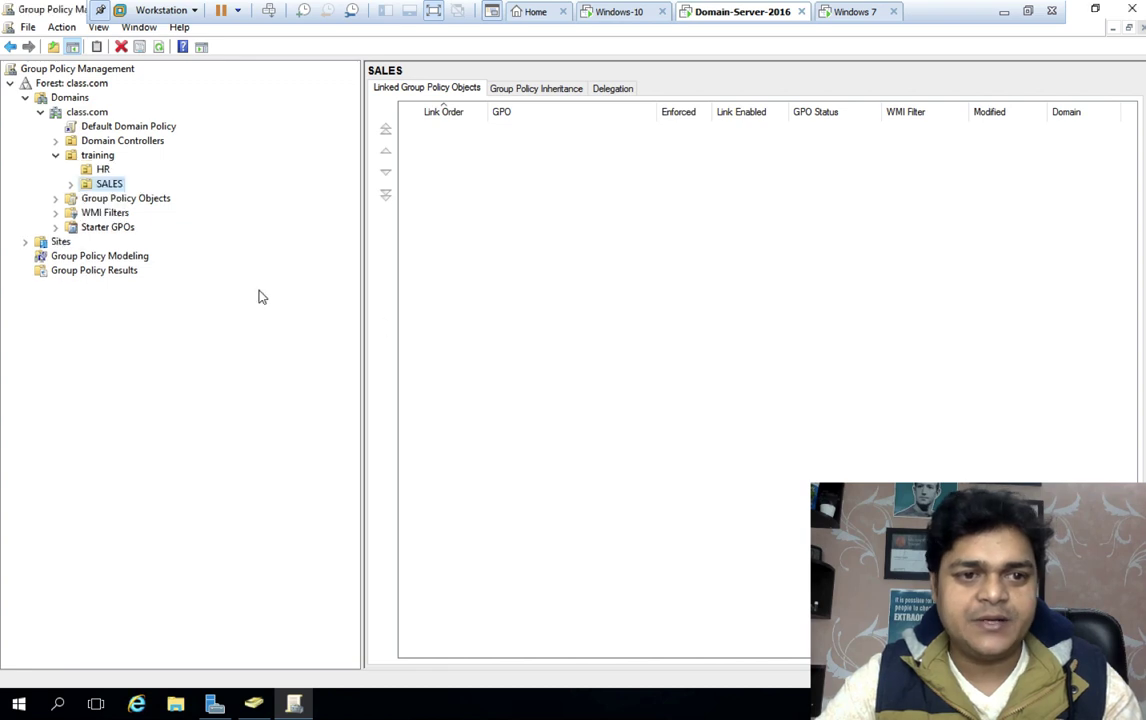
pyautogui.rightClick(115, 184)
pyautogui.click(719, 184)
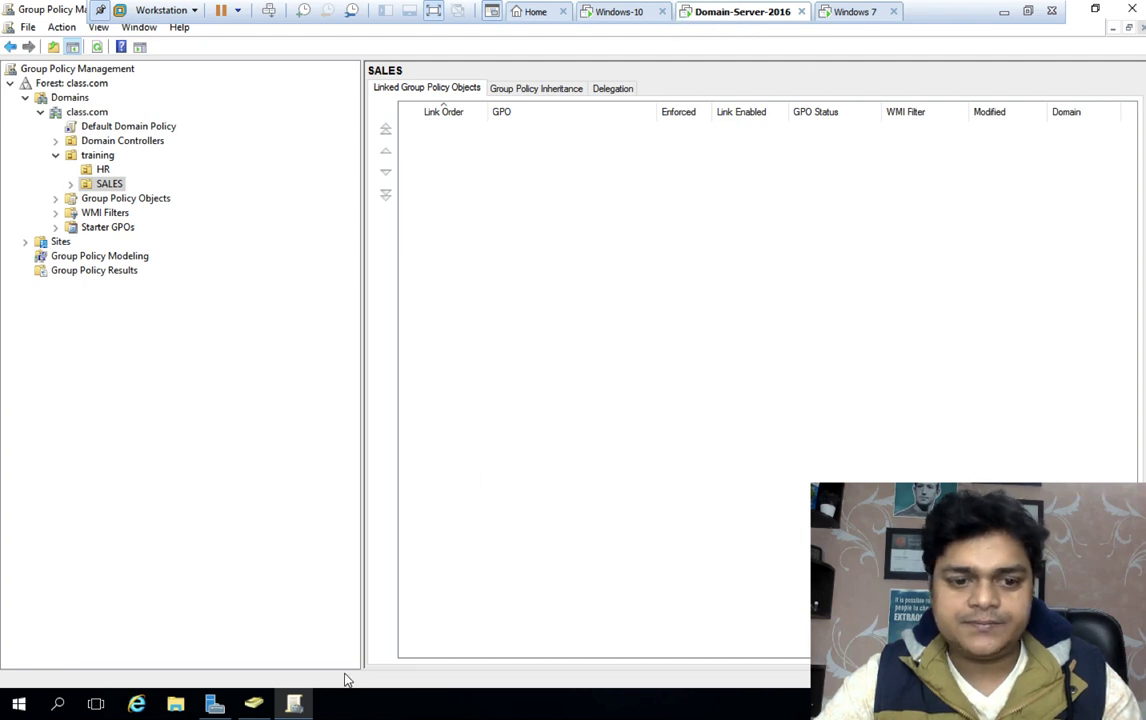
pyautogui.click(262, 707)
pyautogui.click(254, 707)
# Create an organizational unit named WMI under class.com and open it
pyautogui.click(254, 707)
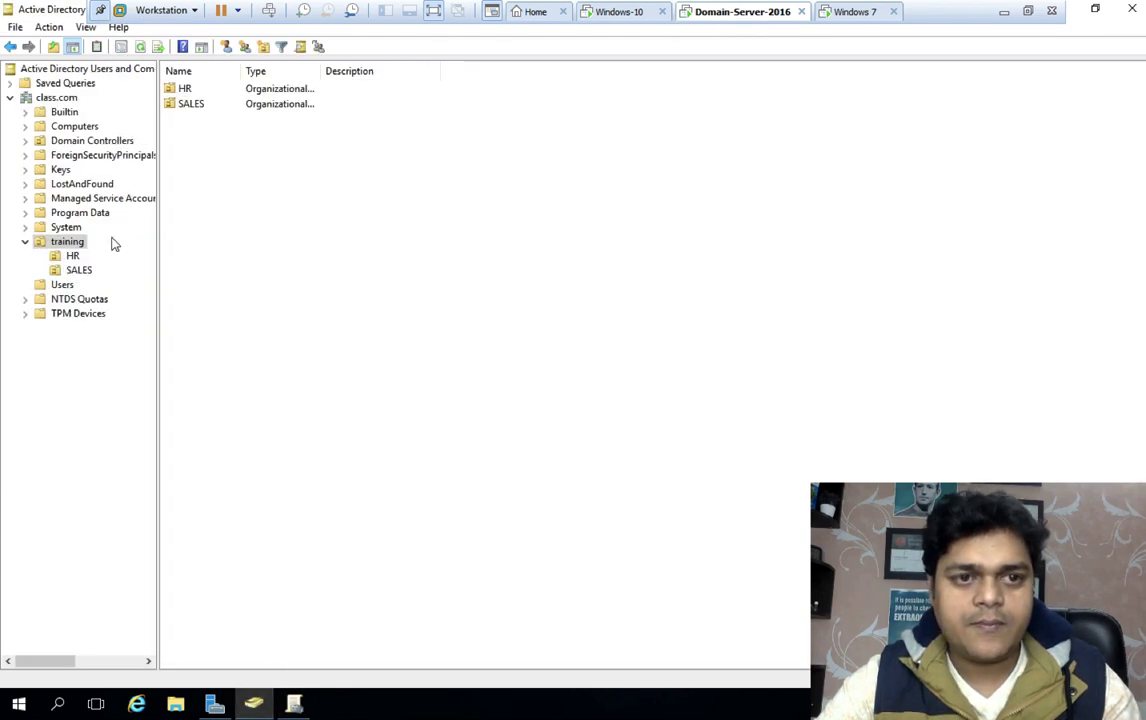
pyautogui.click(55, 97)
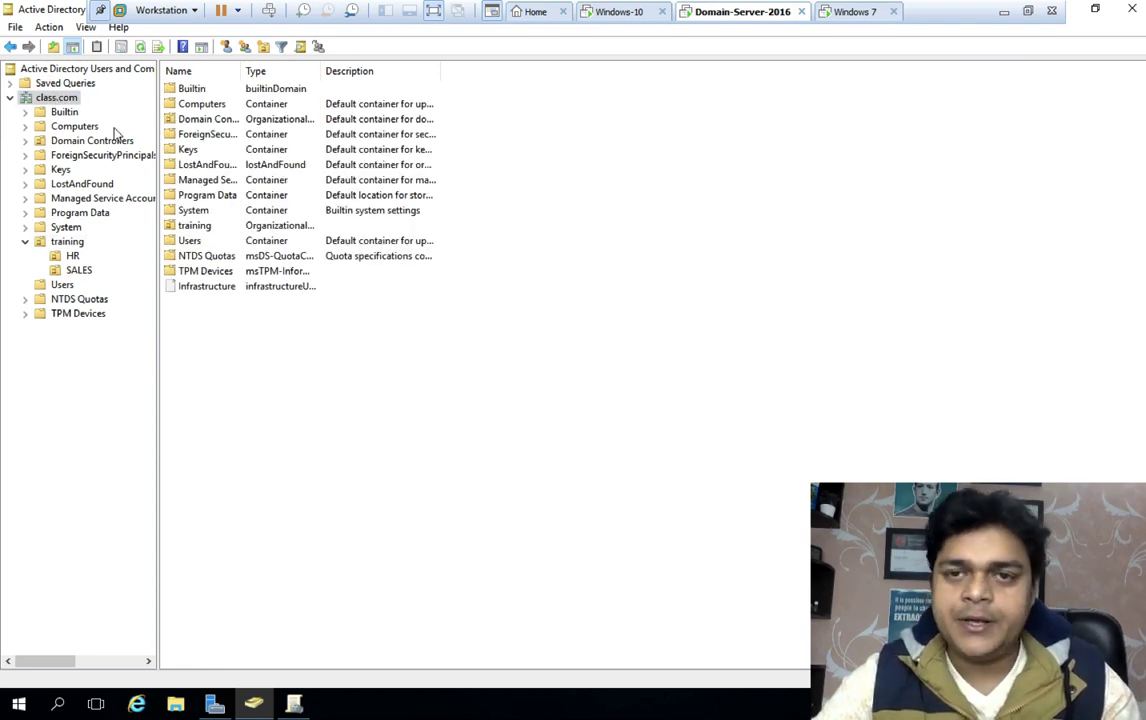
pyautogui.rightClick(60, 100)
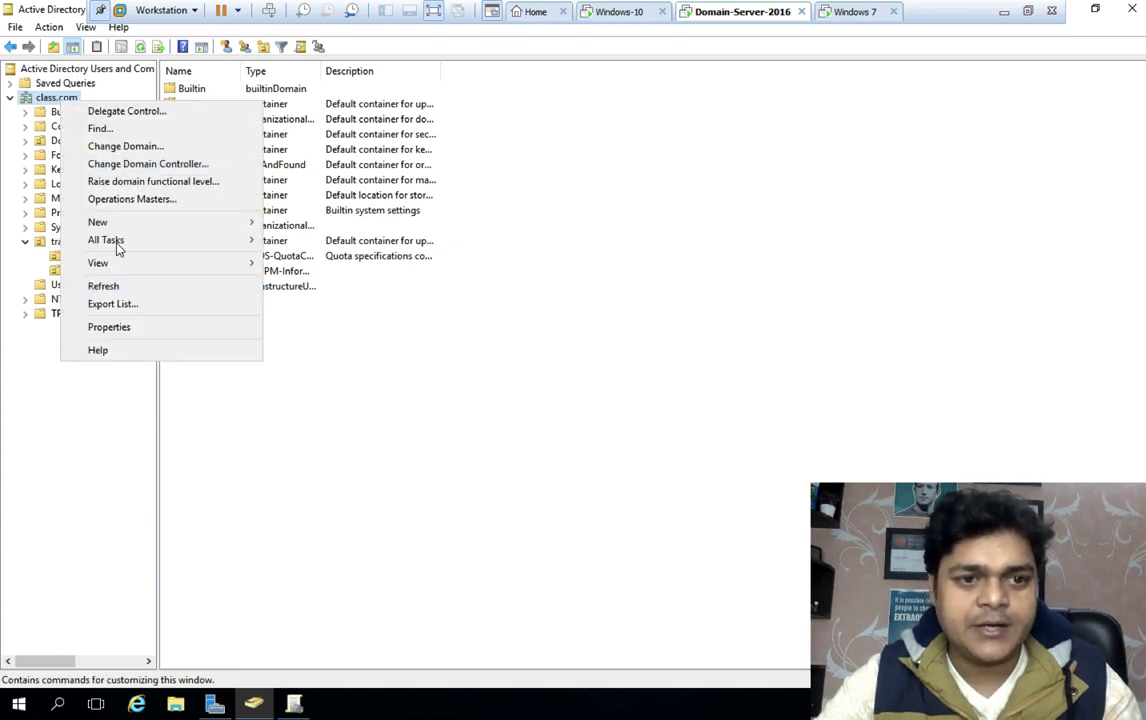
pyautogui.moveTo(150, 224)
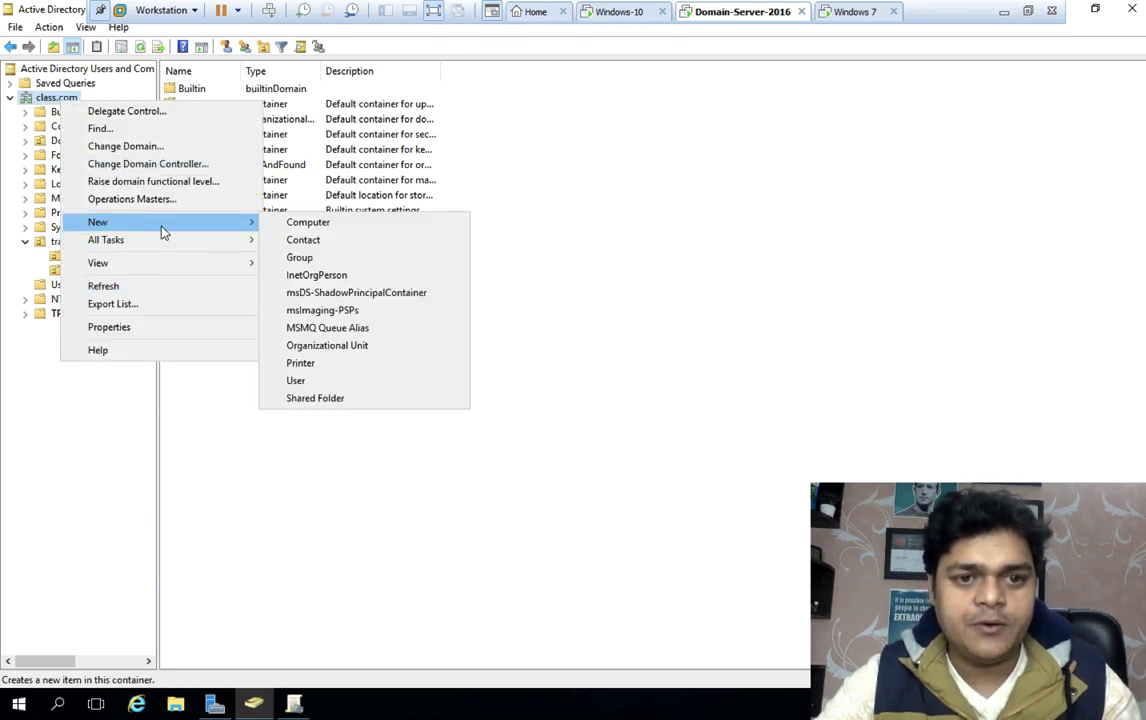
pyautogui.click(310, 347)
pyautogui.write('WMI')
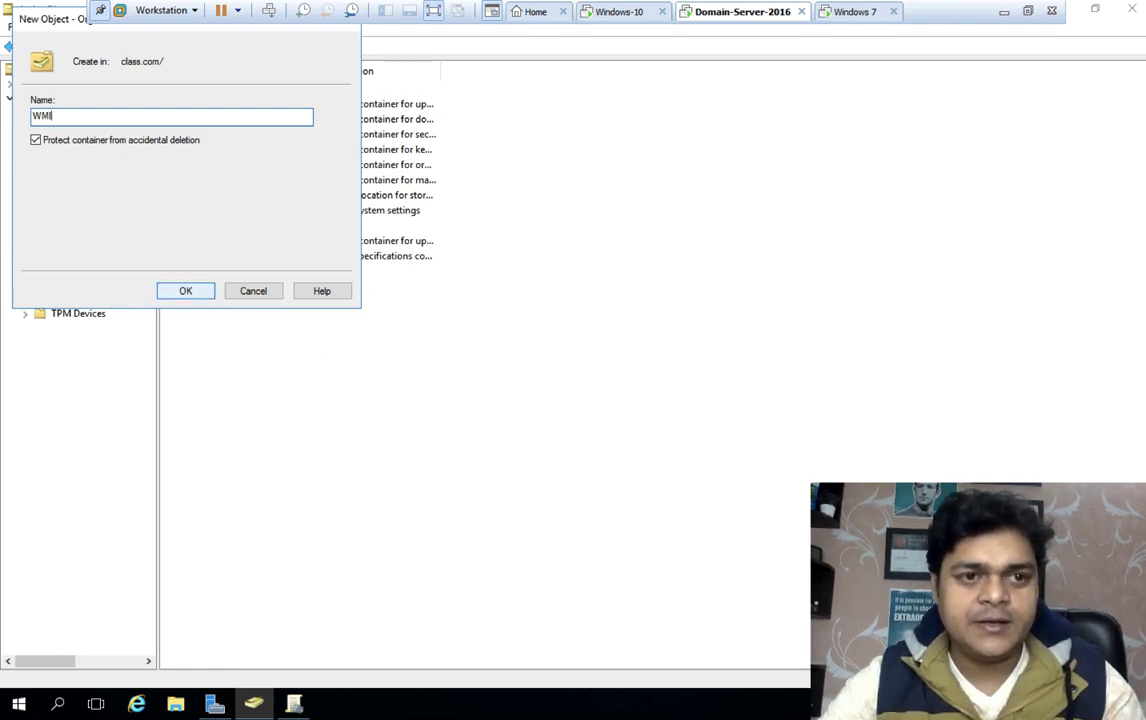
pyautogui.click(200, 292)
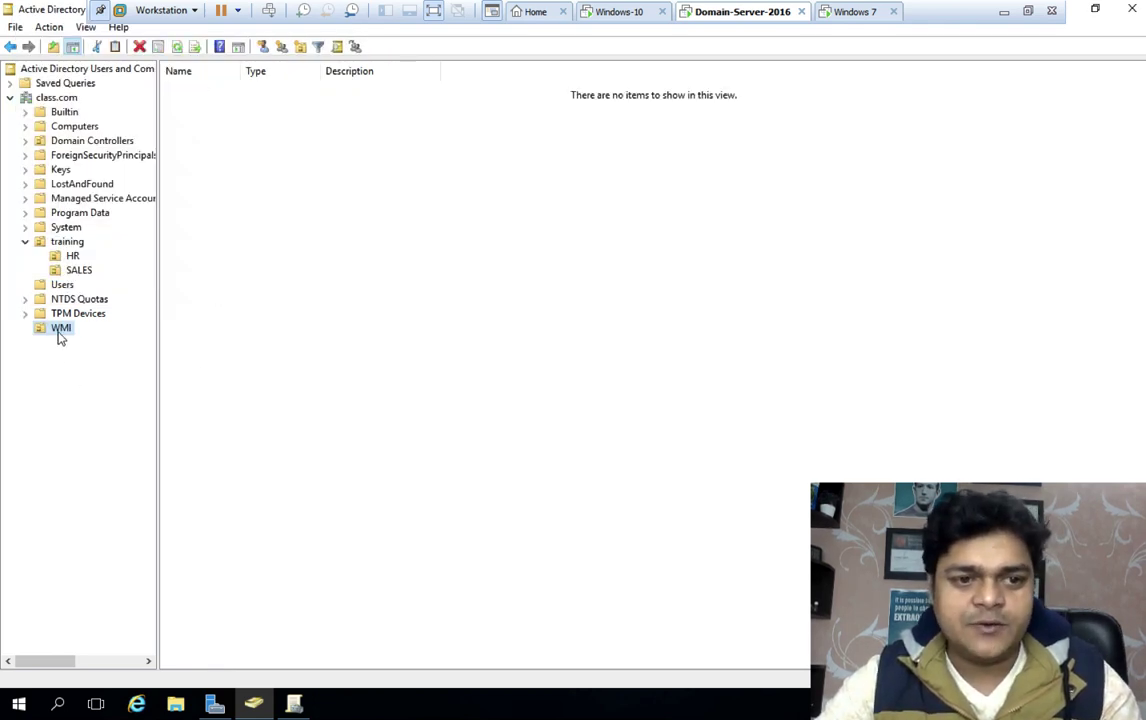
pyautogui.click(58, 333)
pyautogui.click(263, 353)
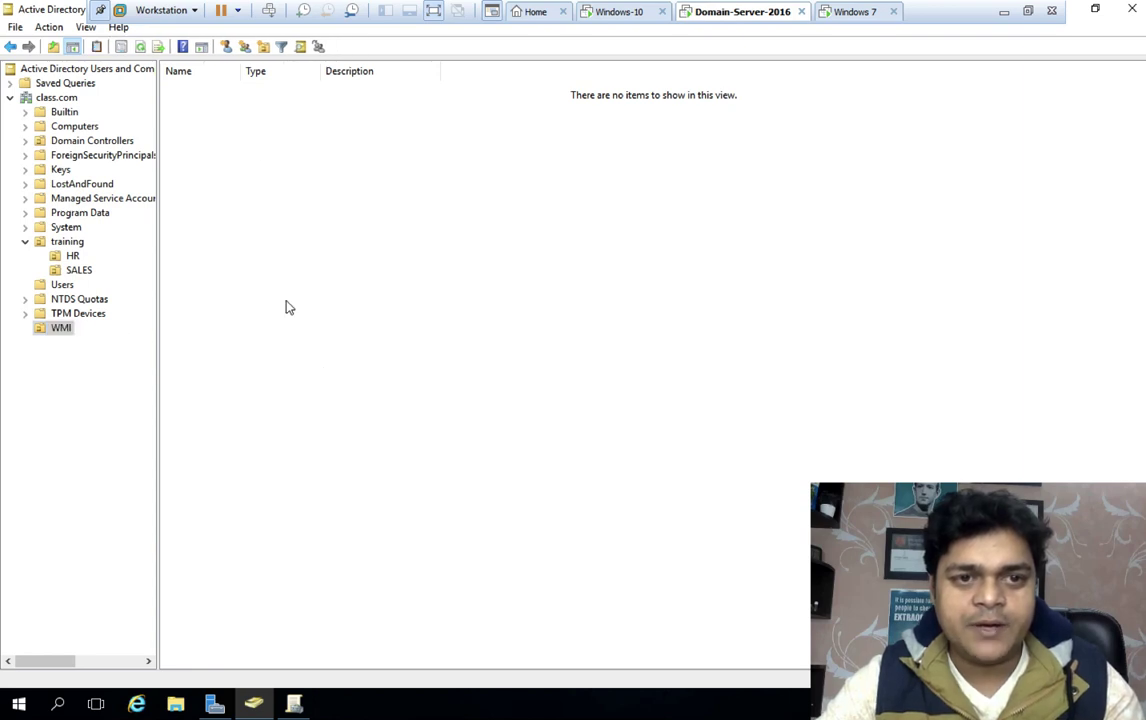
# Start a new user in the WMI unit with first name CLOUD and its logon name
pyautogui.click(228, 48)
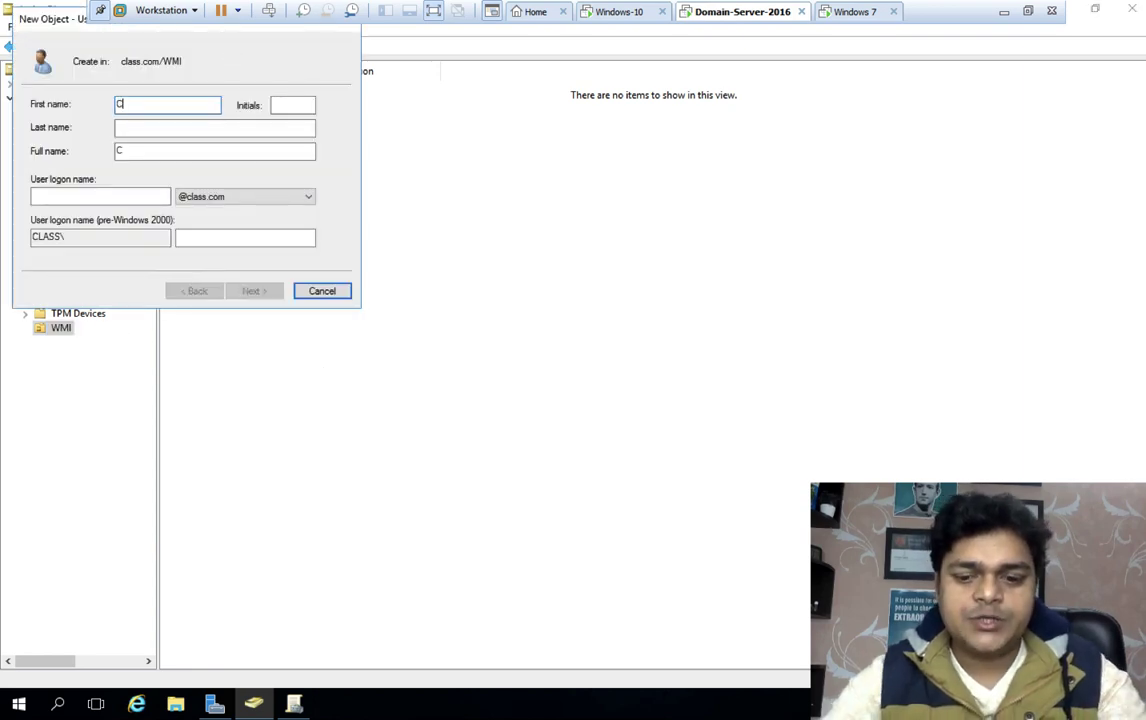
pyautogui.write('CLOUD')
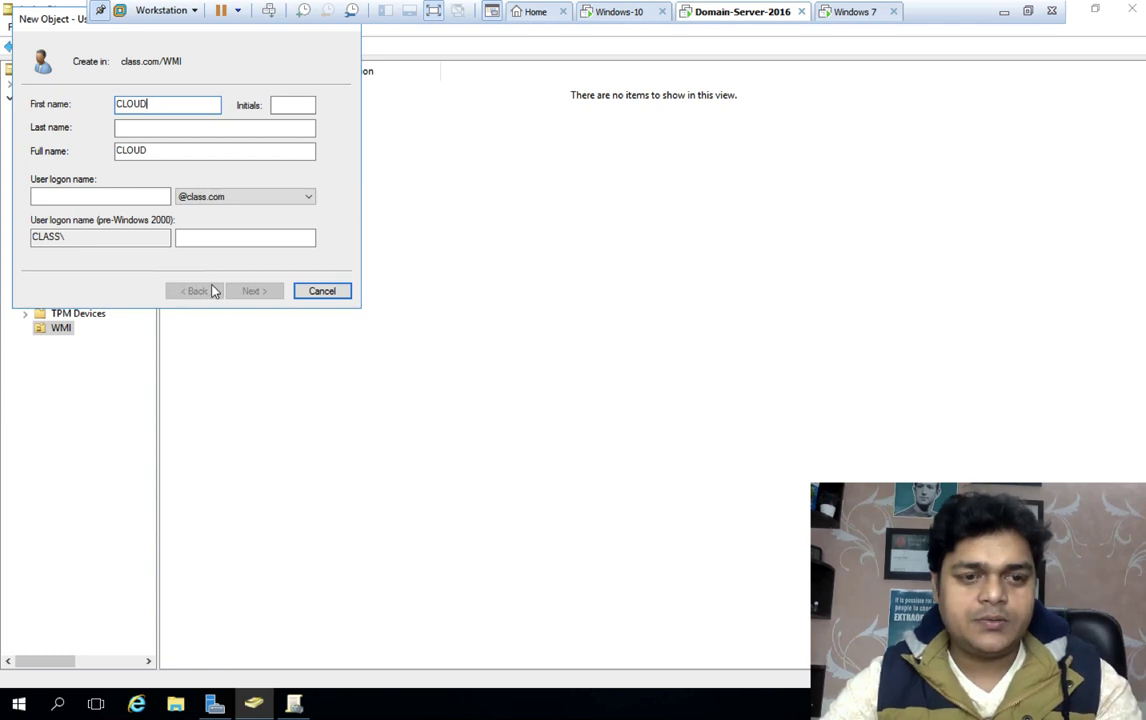
pyautogui.click(148, 196)
pyautogui.write('cloud')
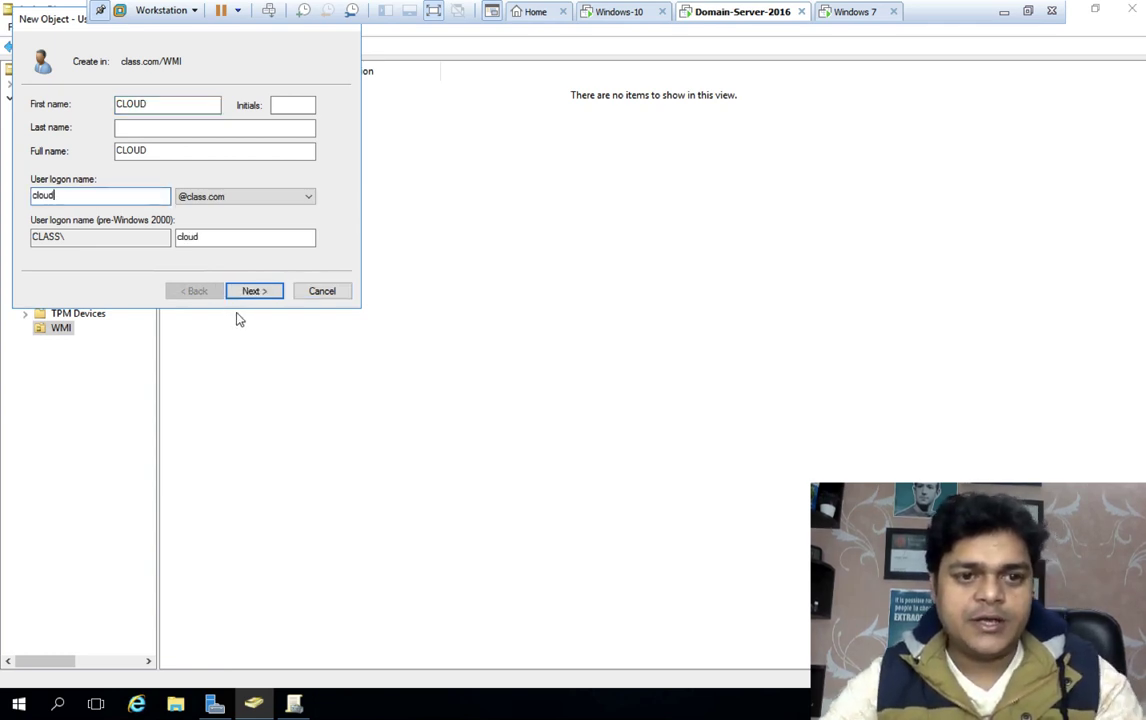
pyautogui.click(250, 290)
# Give the user a password that never expires and needs no change at next logon, then finish
pyautogui.click(70, 158)
pyautogui.click(58, 195)
pyautogui.click(167, 106)
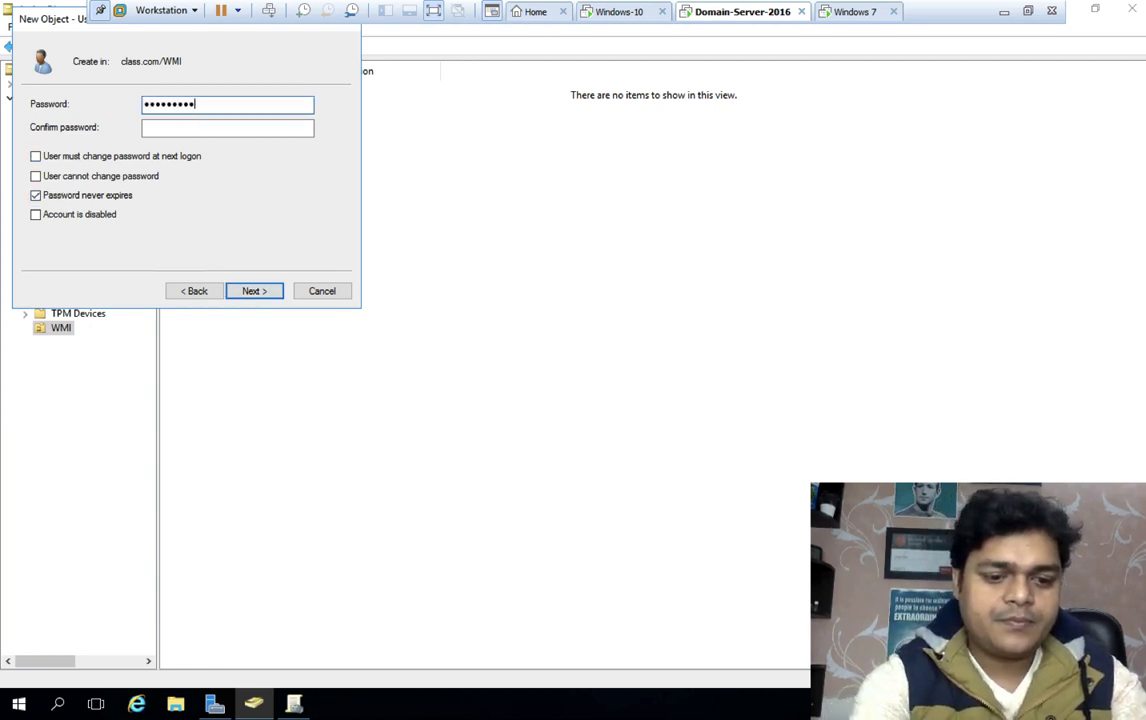
pyautogui.write('1')
pyautogui.press('Tab')
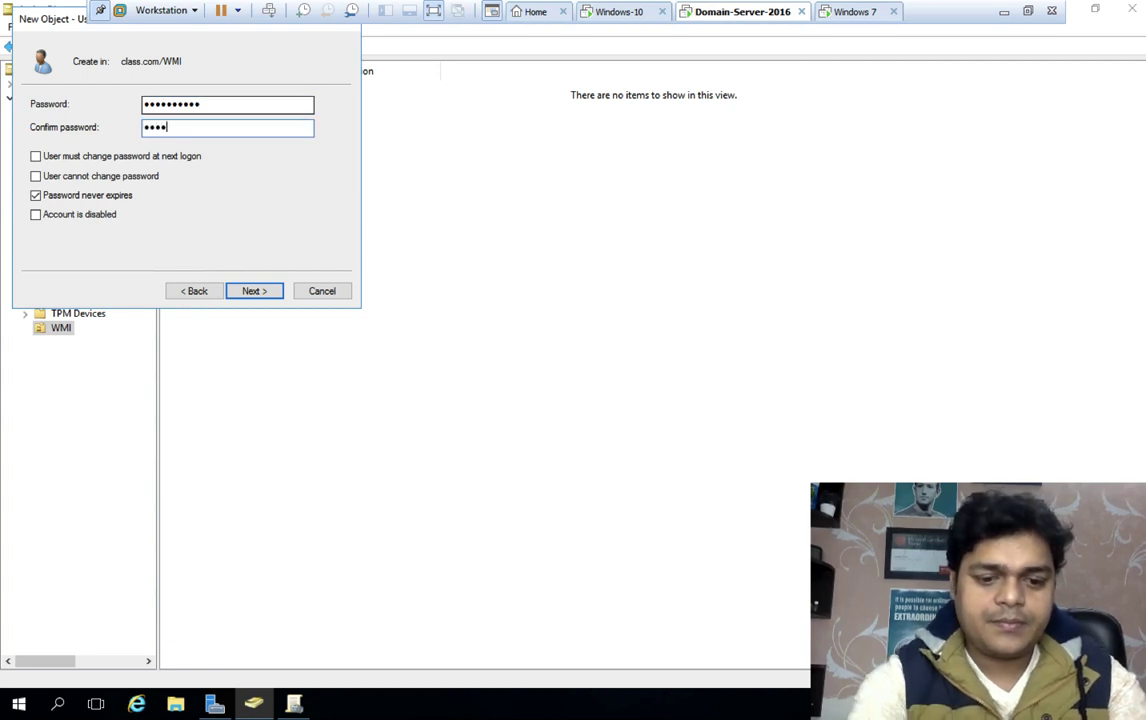
pyautogui.write('Password@1')
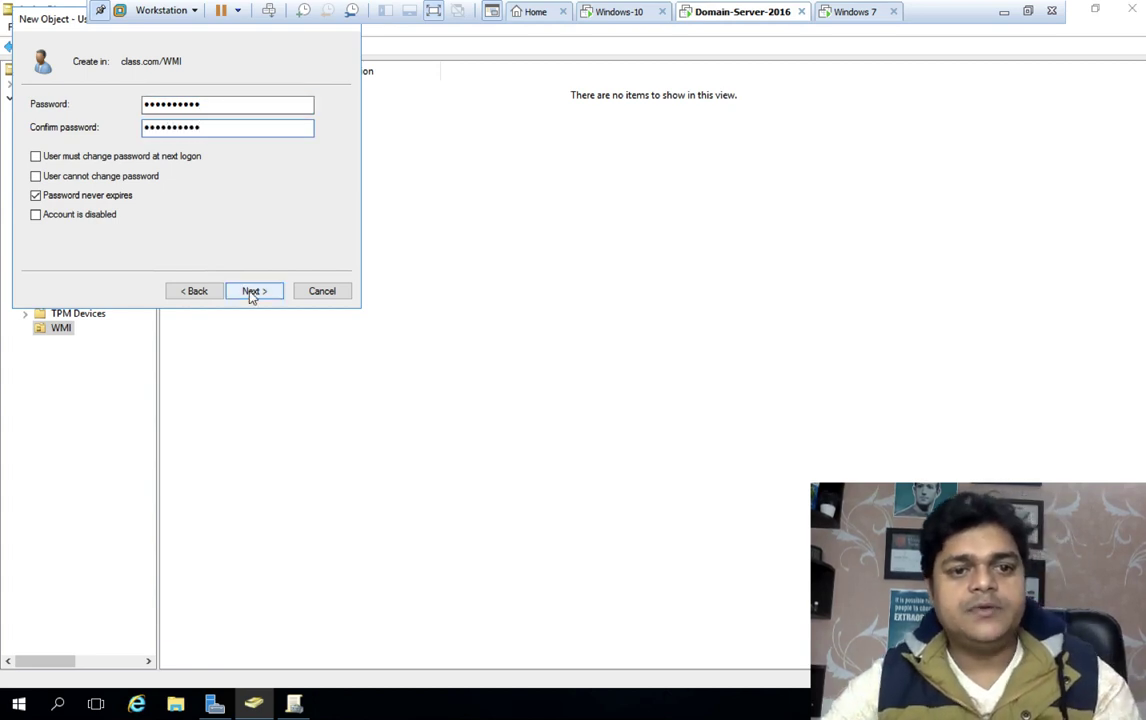
pyautogui.click(250, 291)
pyautogui.click(250, 291)
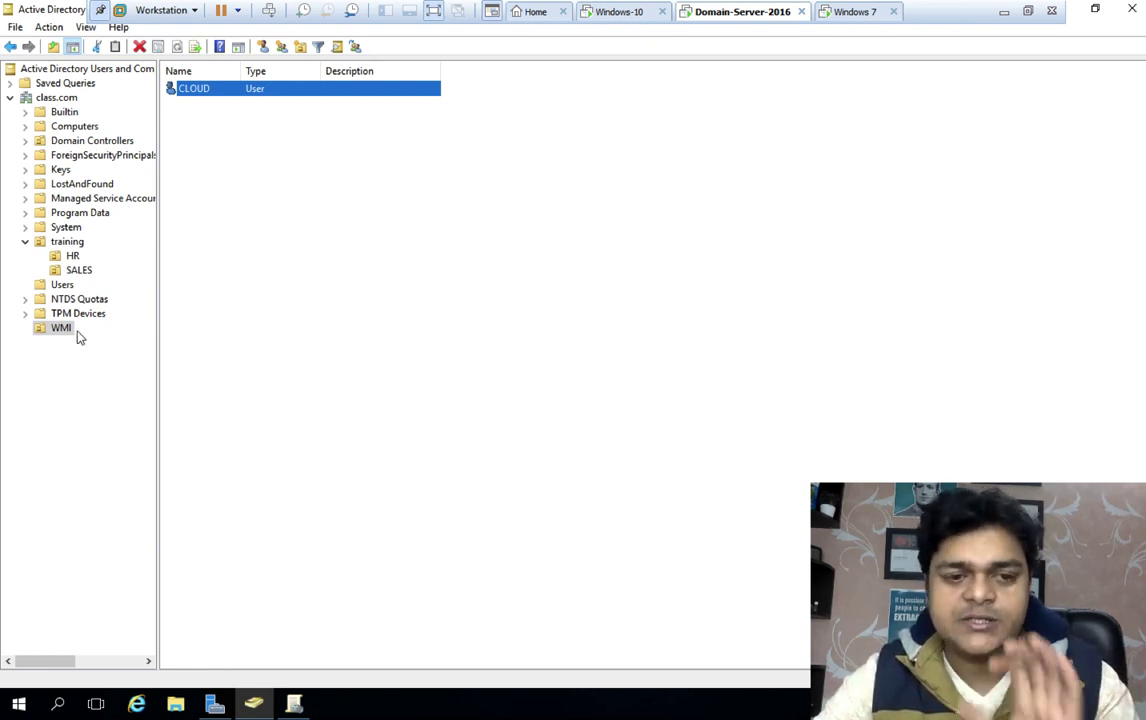
# Close Group Policy Management and Active Directory Users and Computers
pyautogui.click(297, 705)
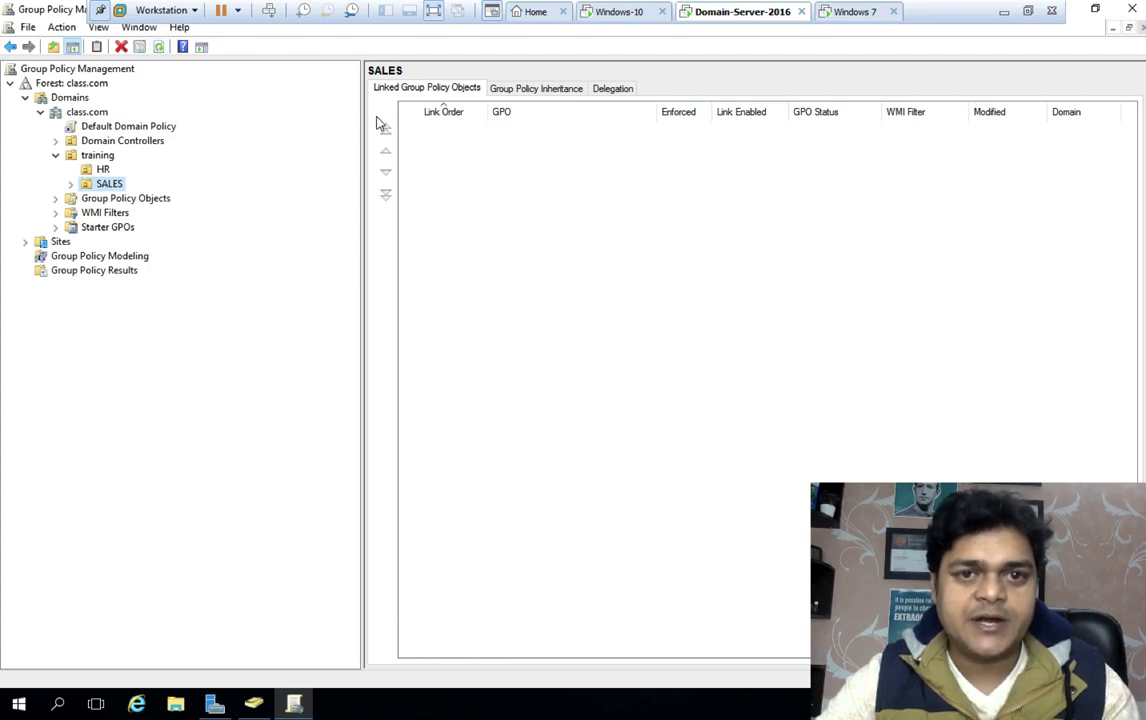
pyautogui.moveTo(1010, 5)
pyautogui.click(1090, 9)
pyautogui.click(819, 136)
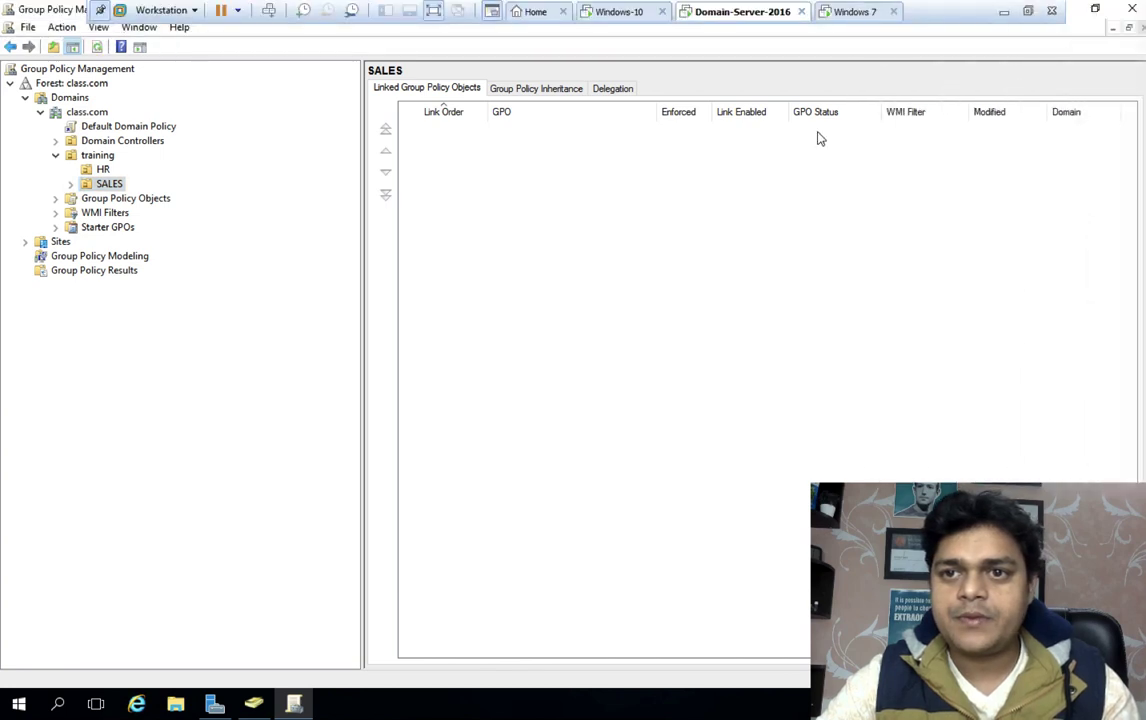
pyautogui.click(1128, 8)
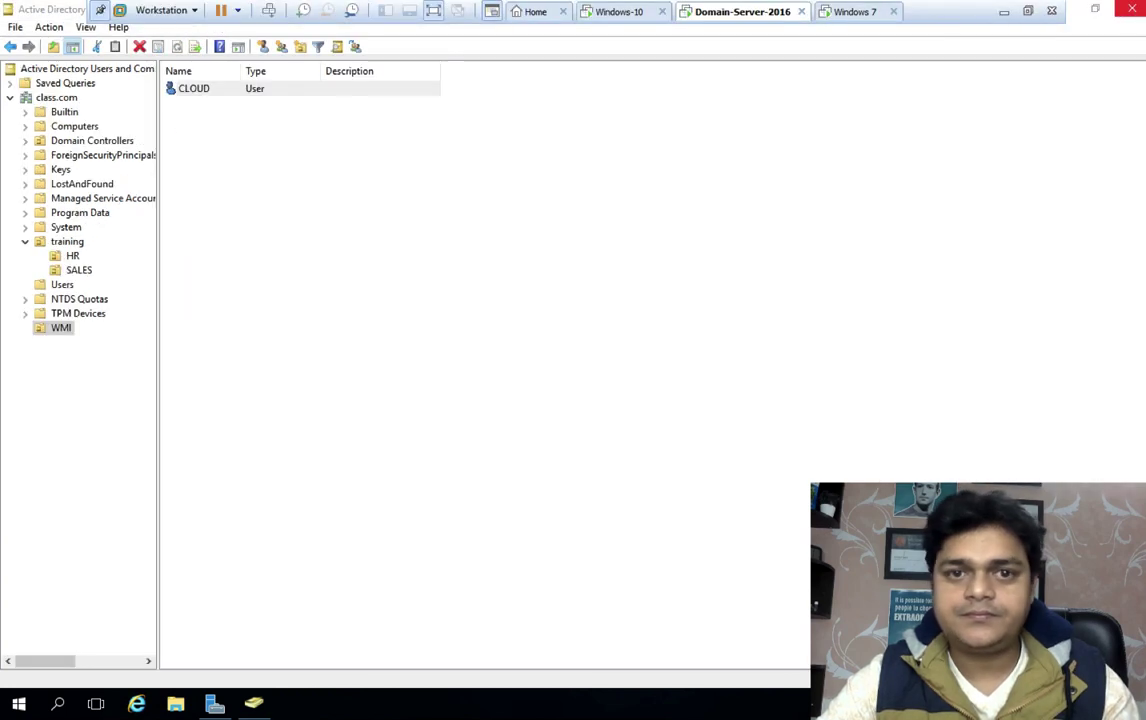
pyautogui.click(1128, 8)
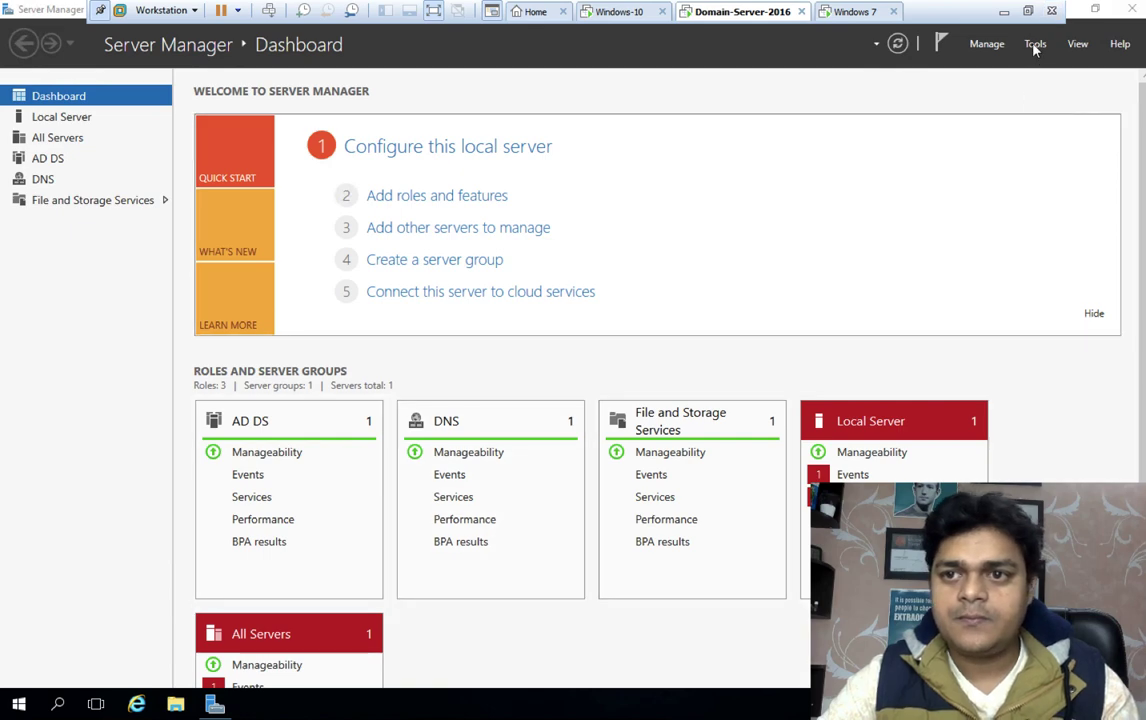
# Relaunch Group Policy Management from Tools and bring up the actions for the WMI unit
pyautogui.click(1034, 43)
pyautogui.click(962, 283)
pyautogui.click(89, 199)
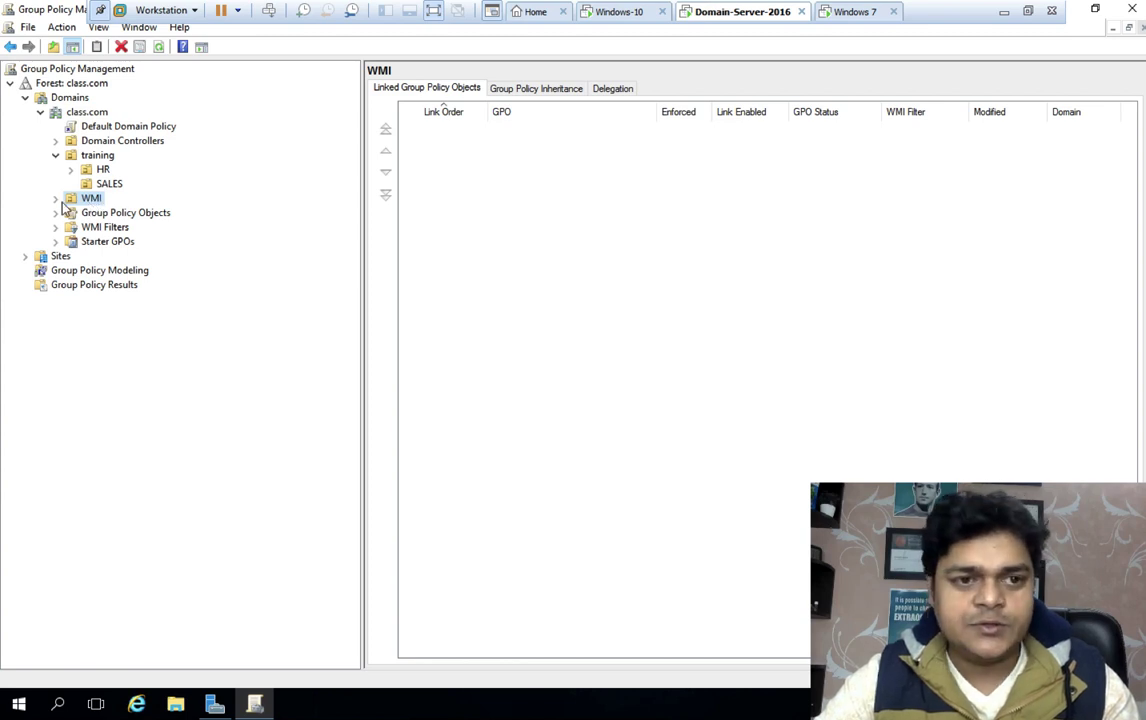
pyautogui.rightClick(91, 201)
# Create a GPO named cp-block linked to the WMI unit and open it for editing
pyautogui.click(148, 210)
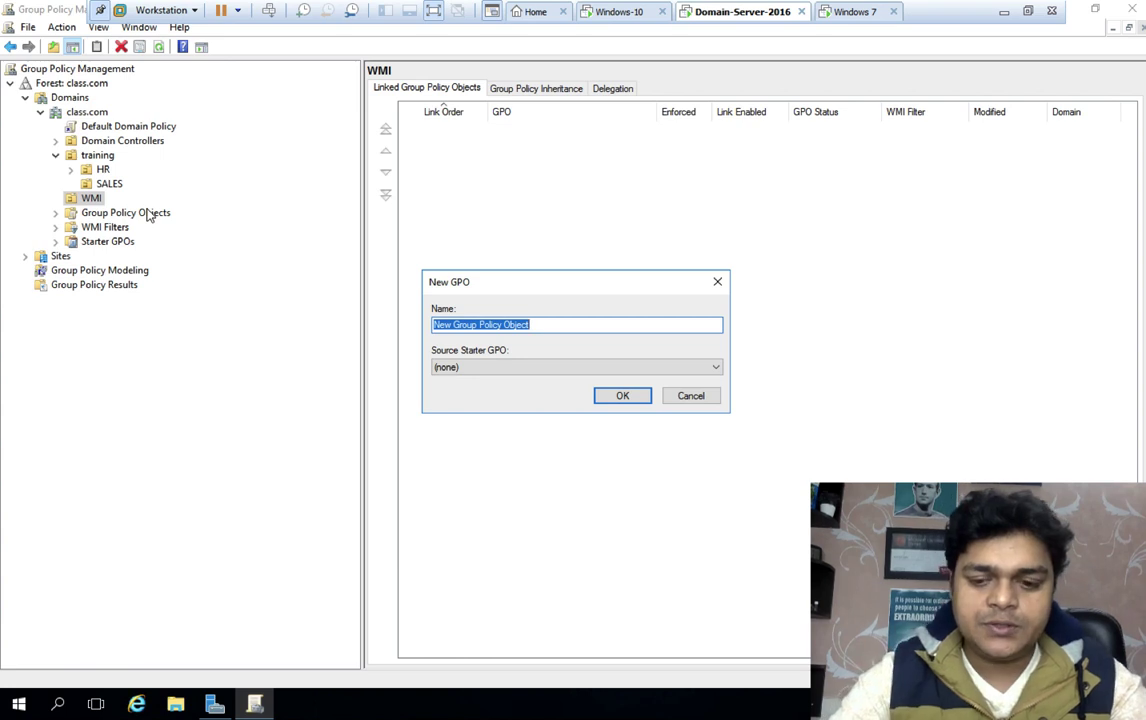
pyautogui.write('cp-bl')
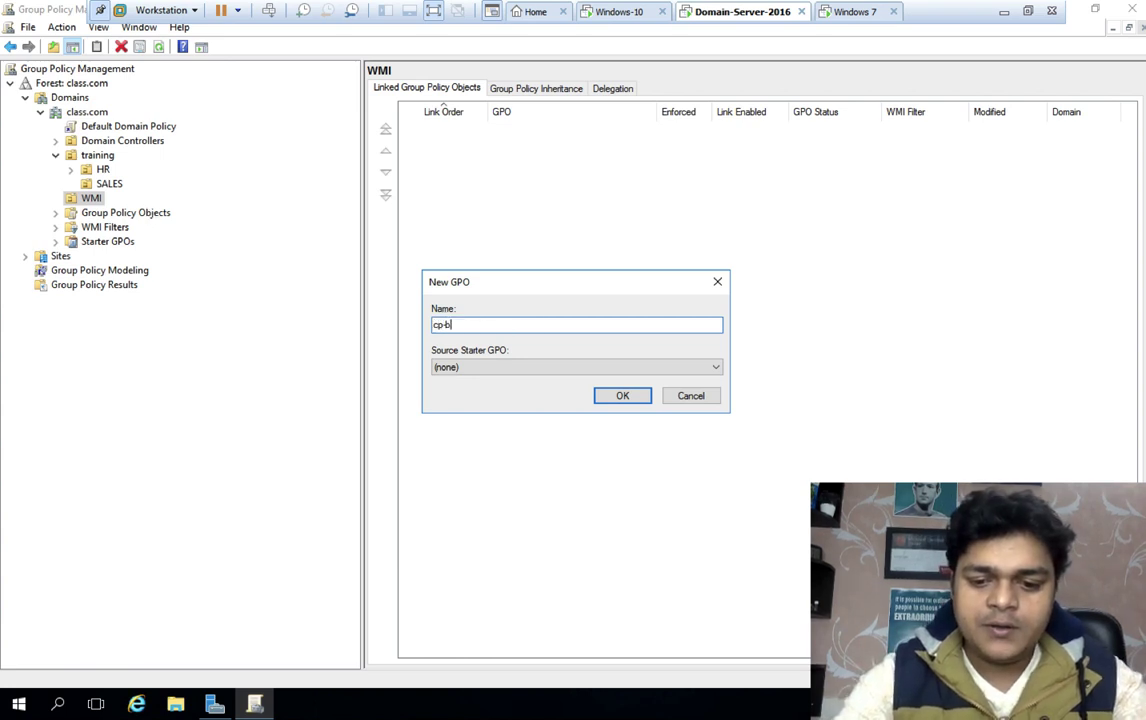
pyautogui.write('ock')
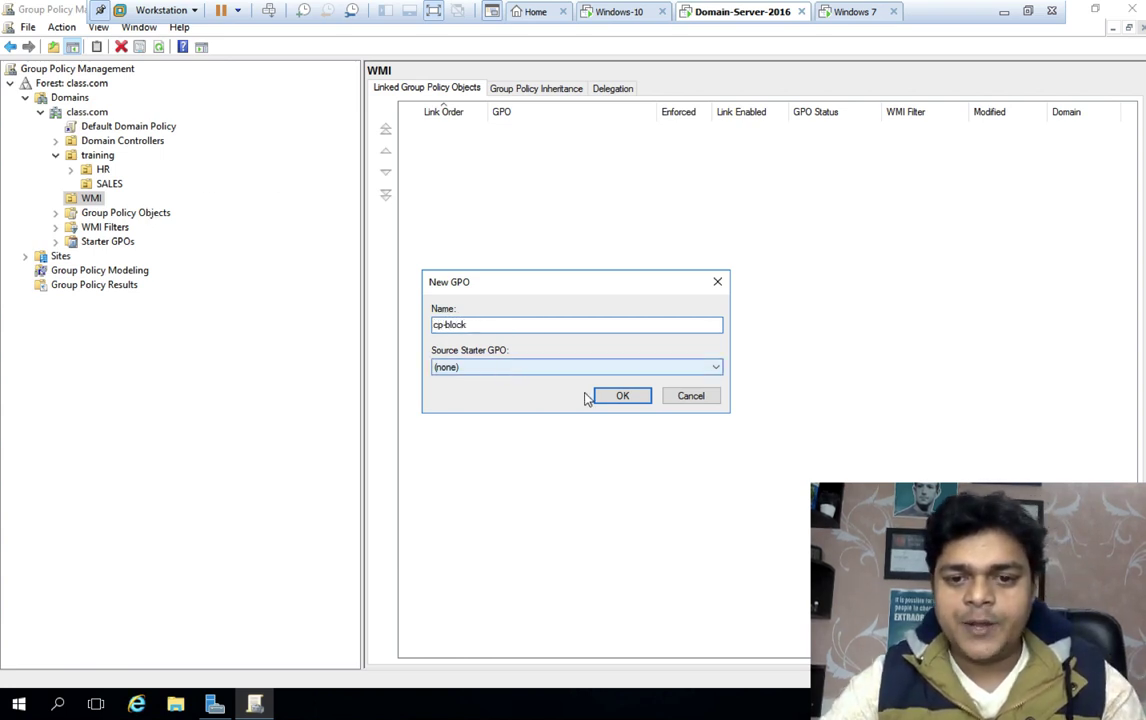
pyautogui.click(612, 396)
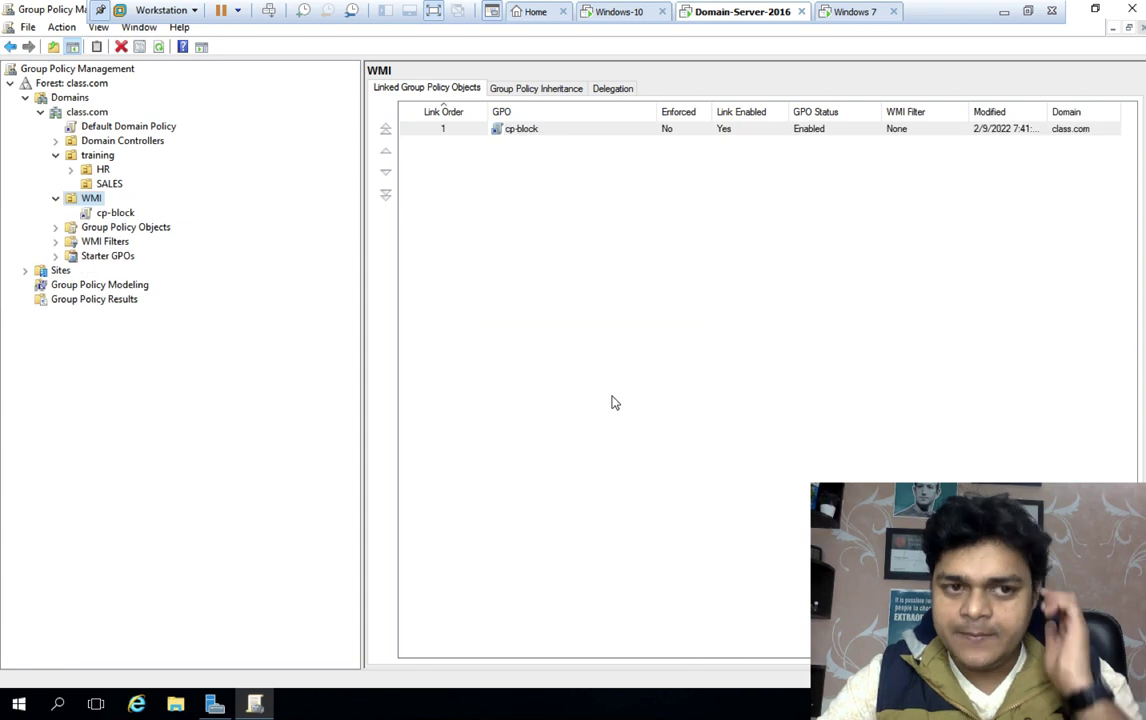
pyautogui.rightClick(121, 218)
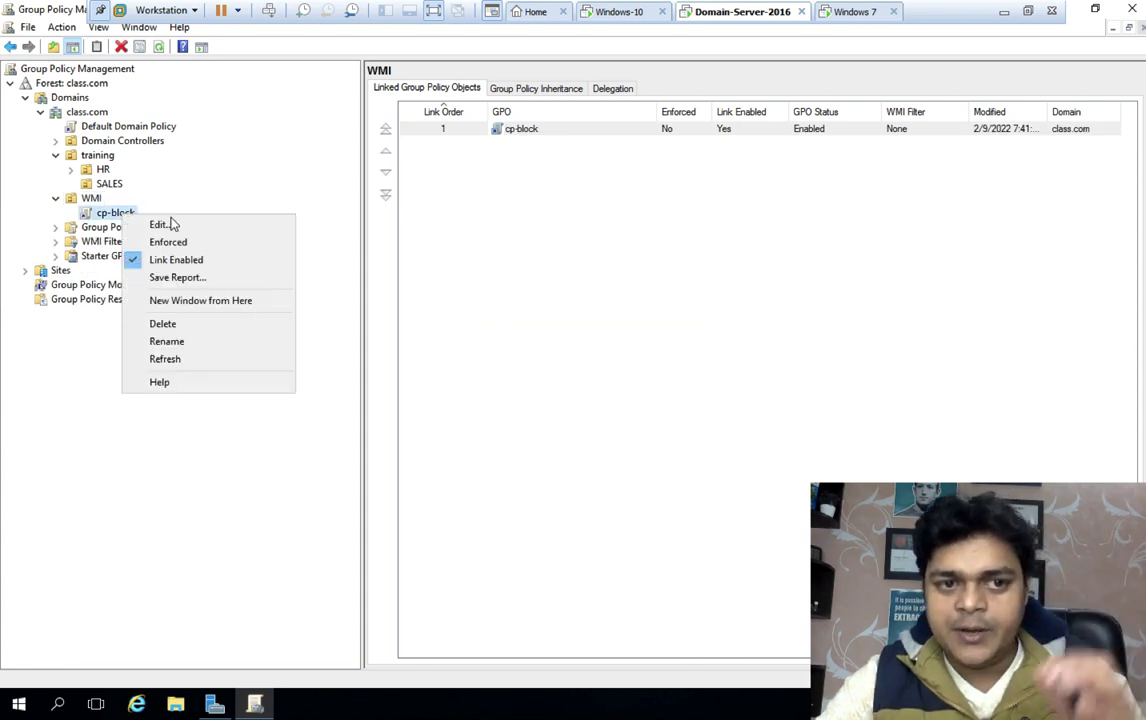
pyautogui.click(165, 223)
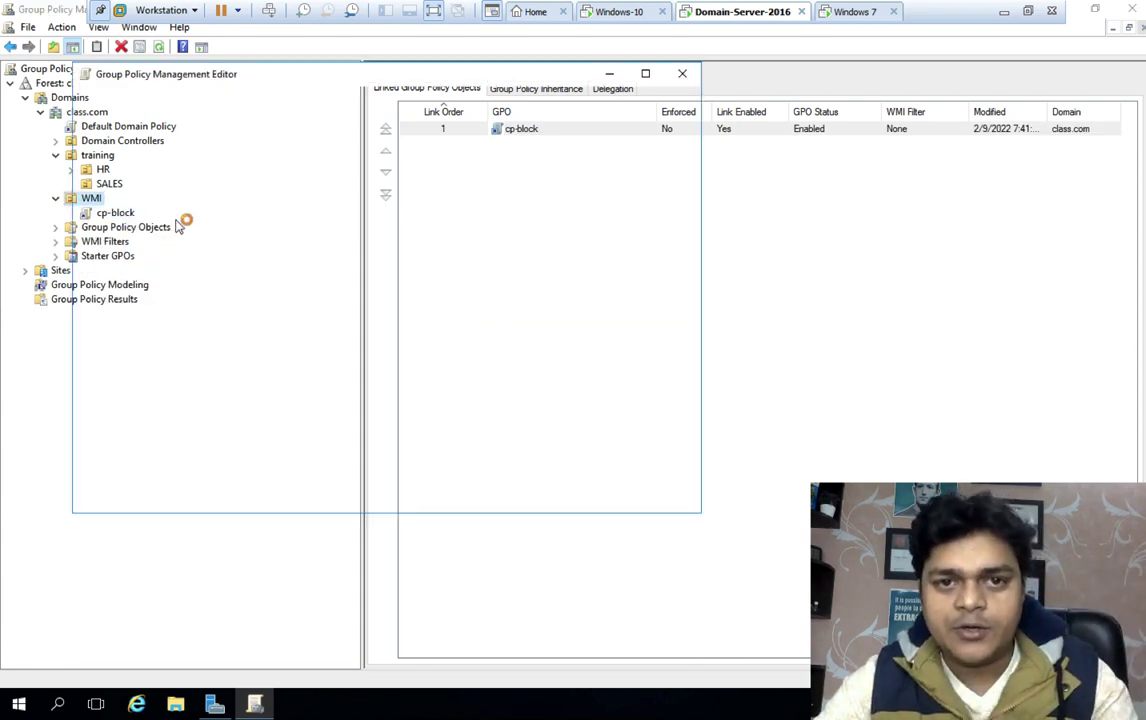
# Under User Configuration > Administrative Templates > Control Panel, enable Prohibit access to Control Panel, then close the editor
pyautogui.doubleClick(140, 209)
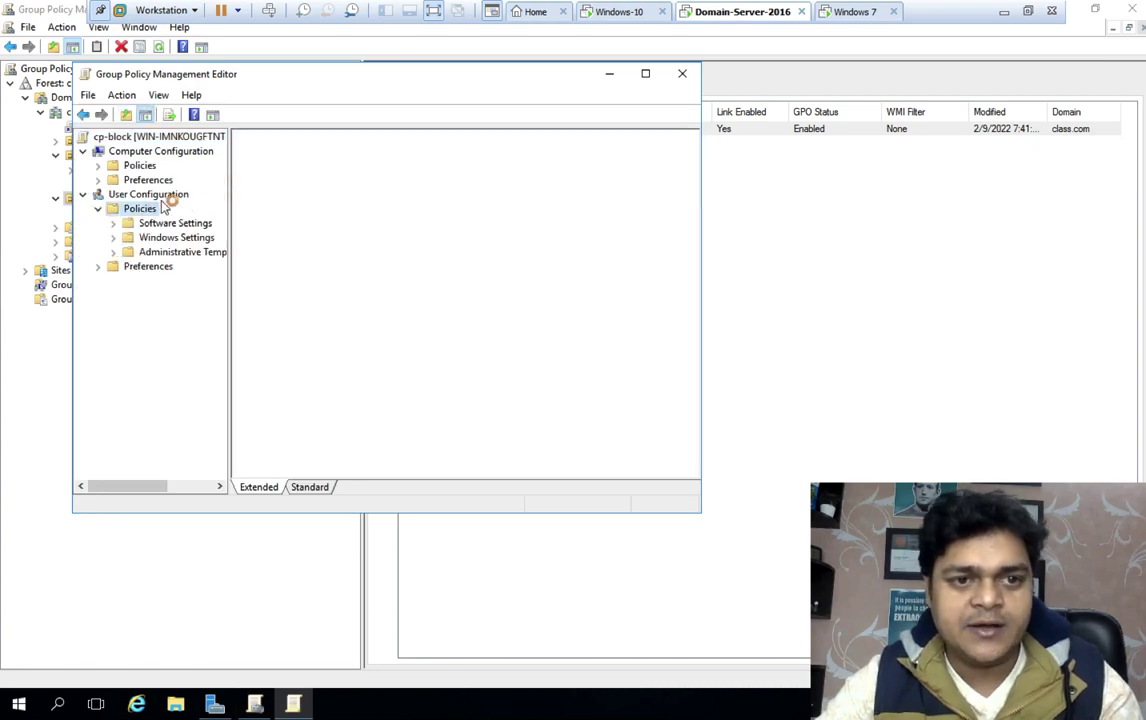
pyautogui.doubleClick(459, 210)
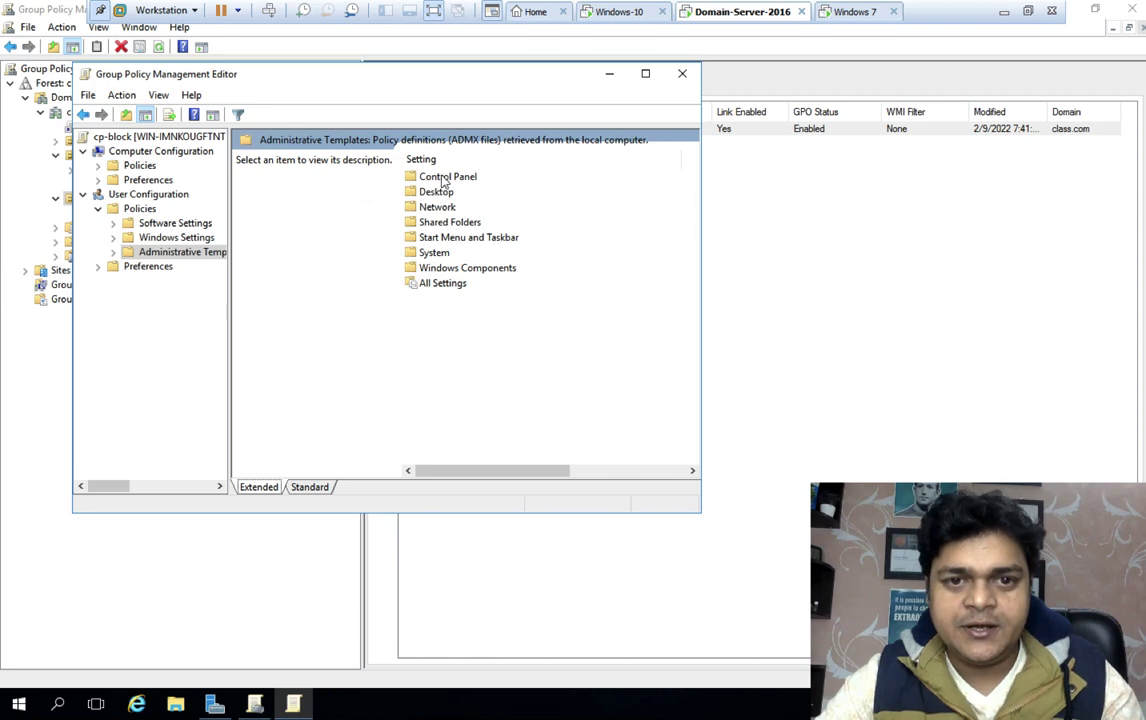
pyautogui.doubleClick(405, 176)
pyautogui.click(310, 488)
pyautogui.doubleClick(316, 279)
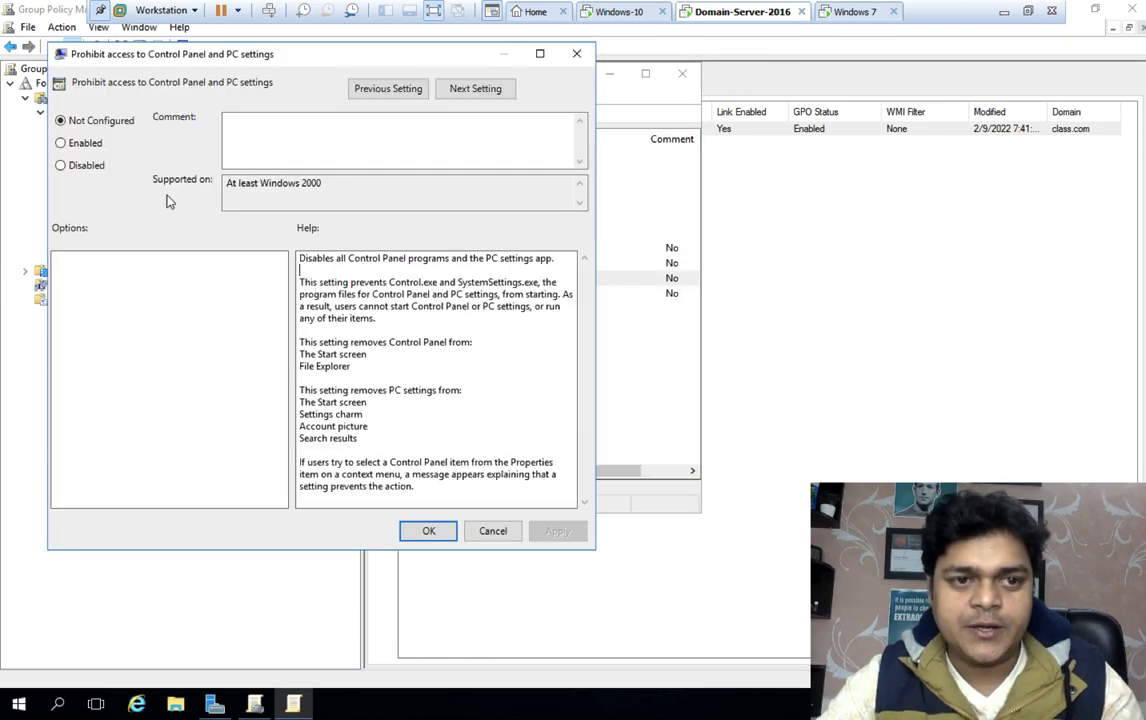
pyautogui.click(86, 143)
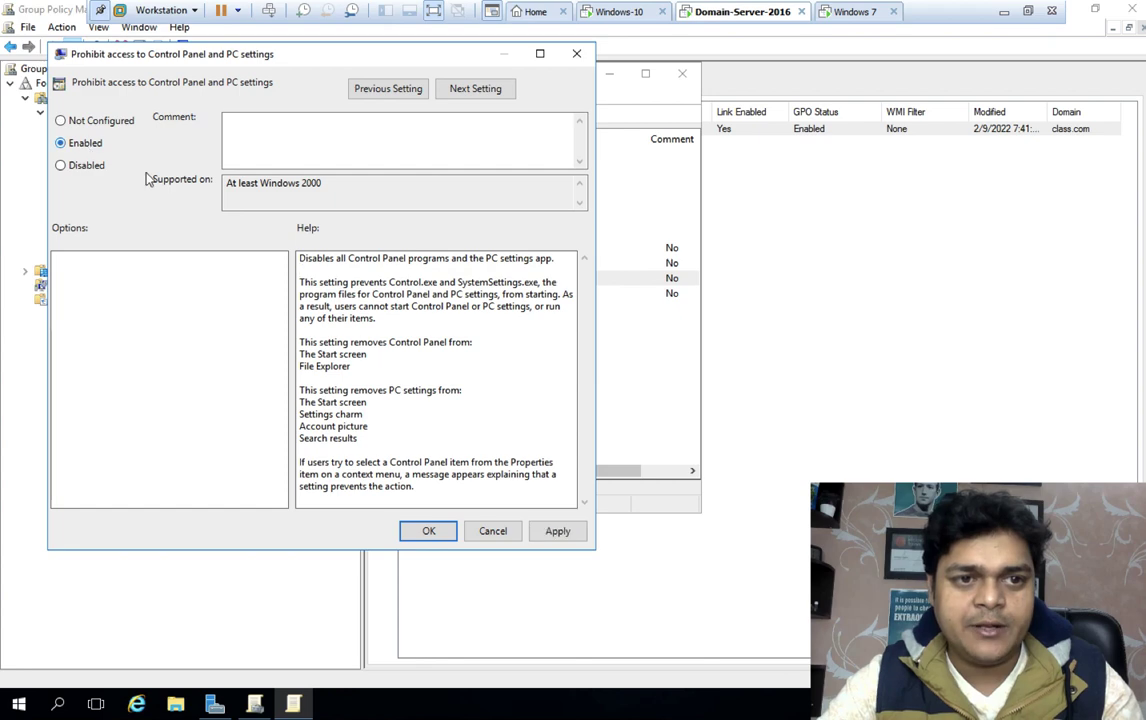
pyautogui.click(555, 531)
pyautogui.click(438, 535)
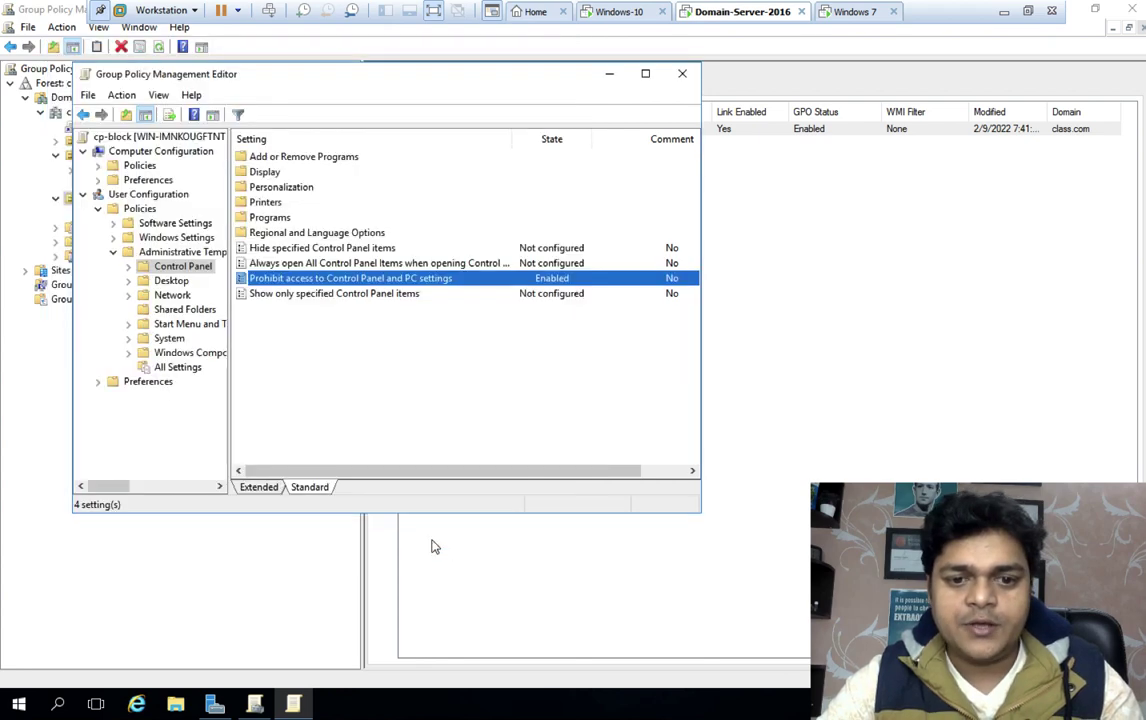
pyautogui.click(682, 74)
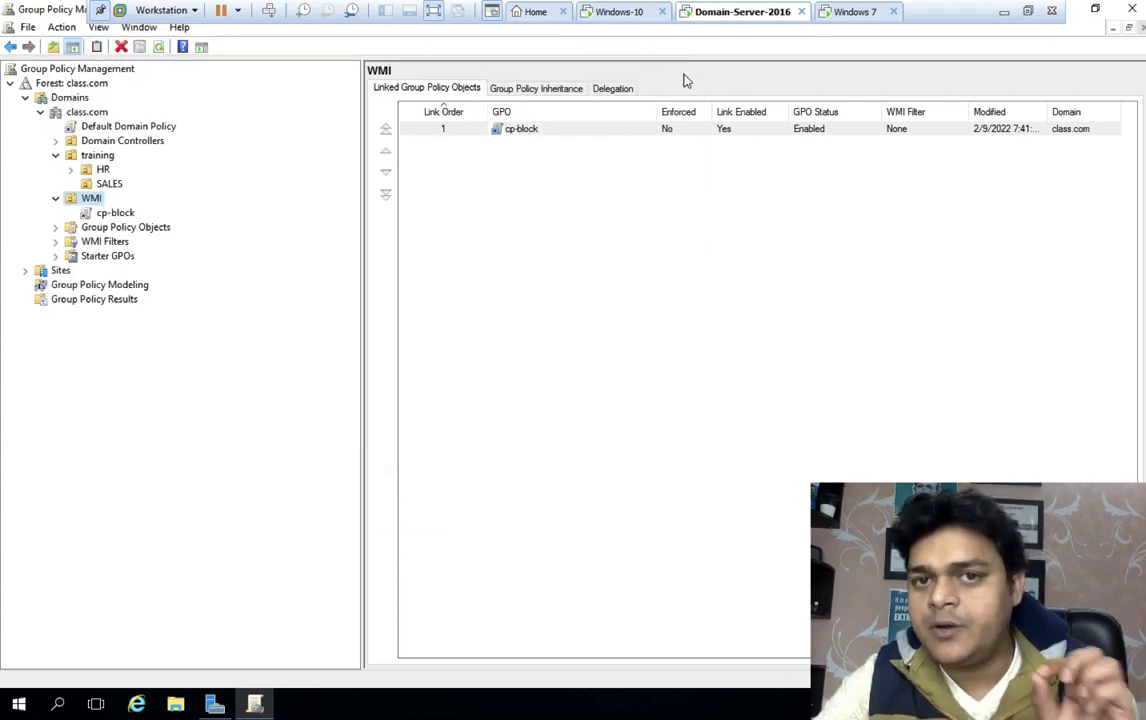
# Log on to the Windows 7 VM as Other User cloud with its password
pyautogui.click(620, 12)
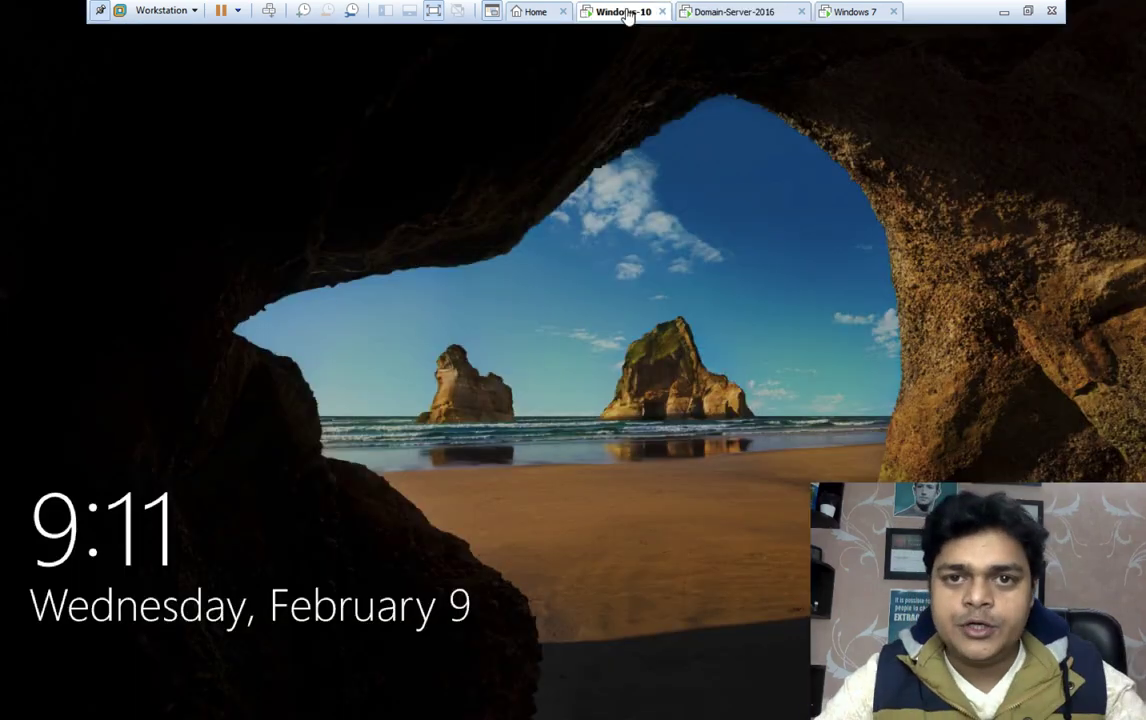
pyautogui.click(858, 14)
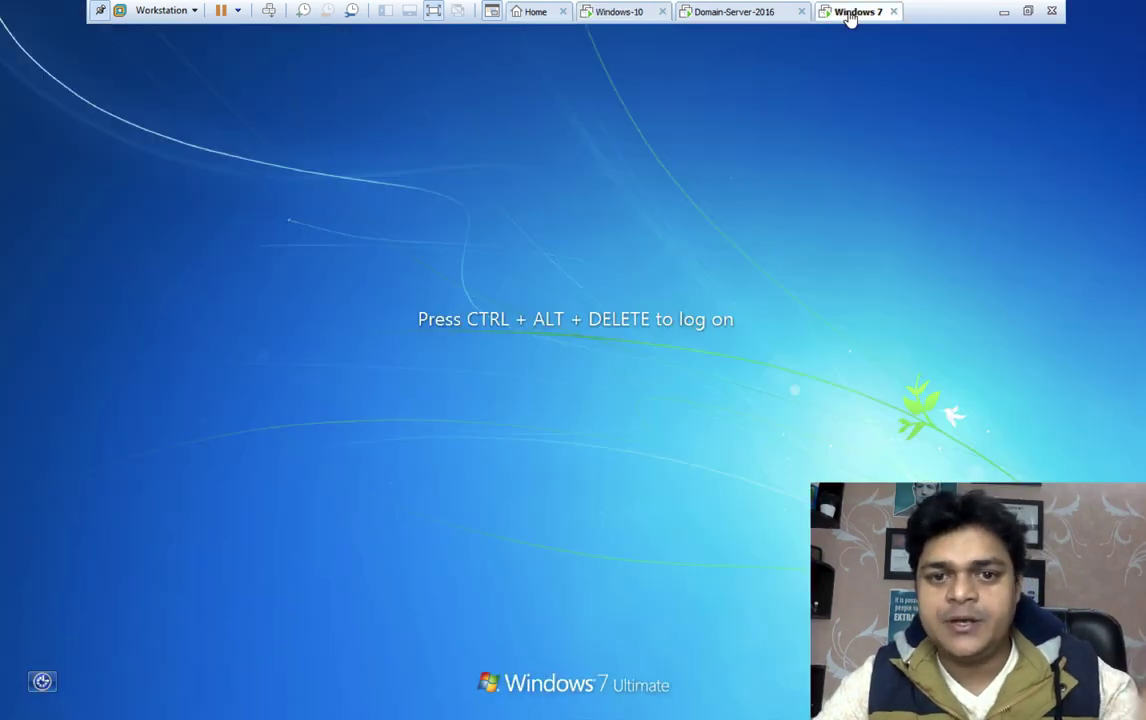
pyautogui.click(267, 10)
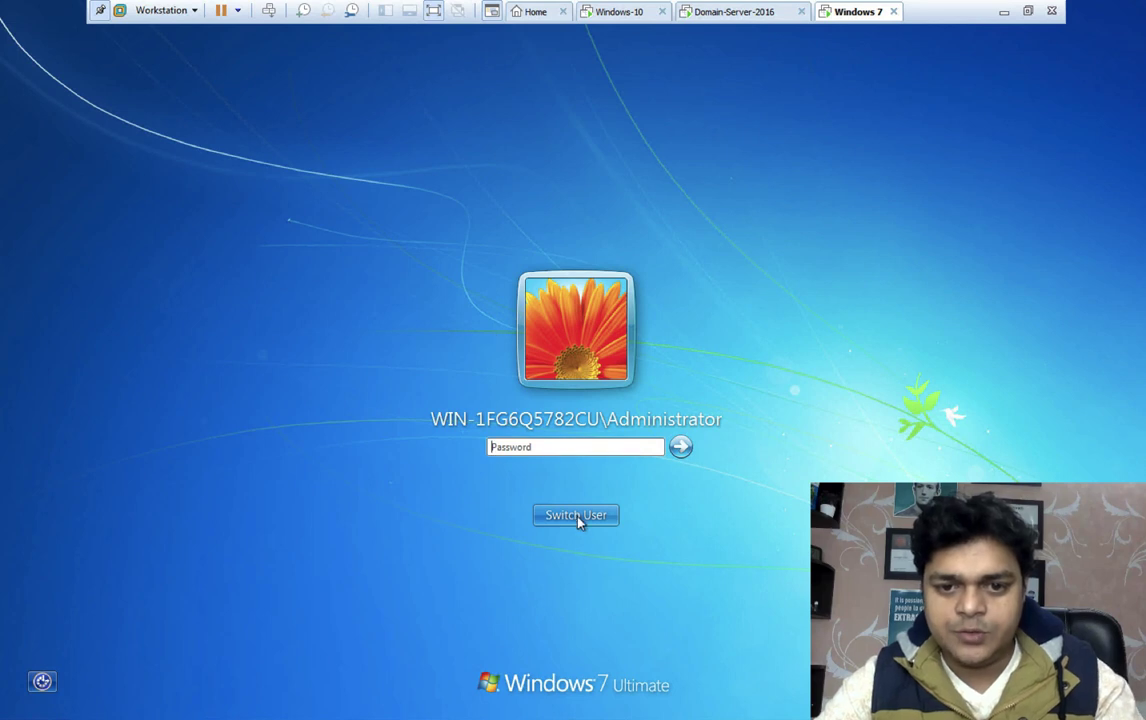
pyautogui.click(577, 515)
pyautogui.click(645, 403)
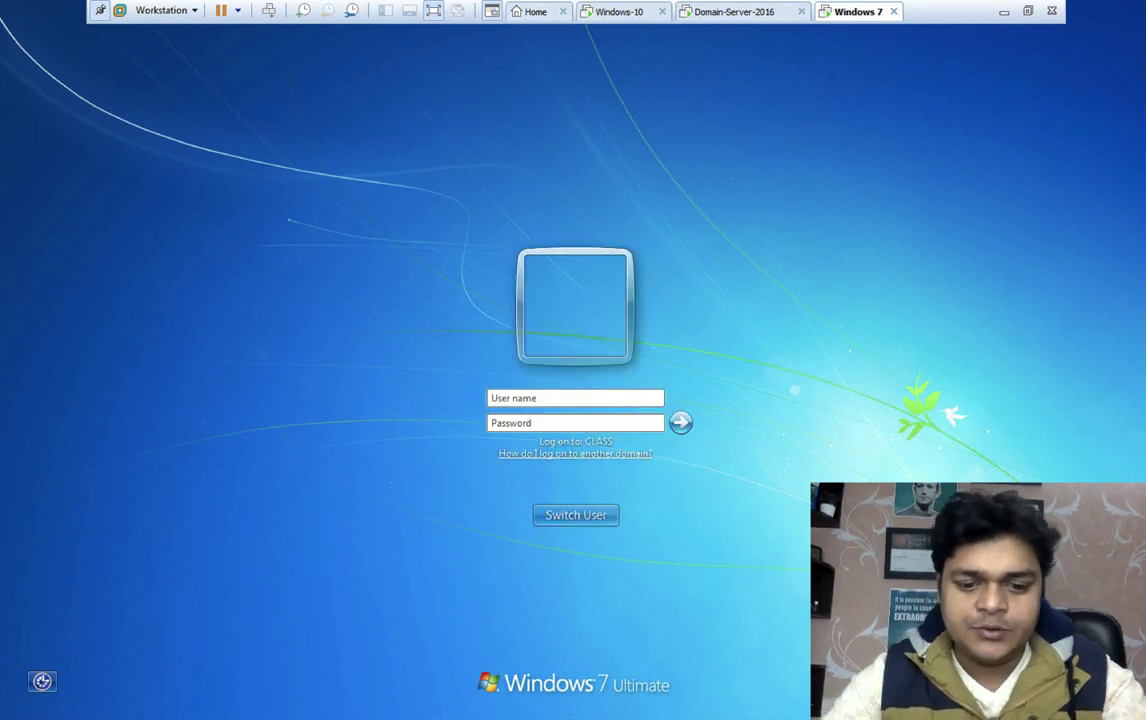
pyautogui.write('cloud')
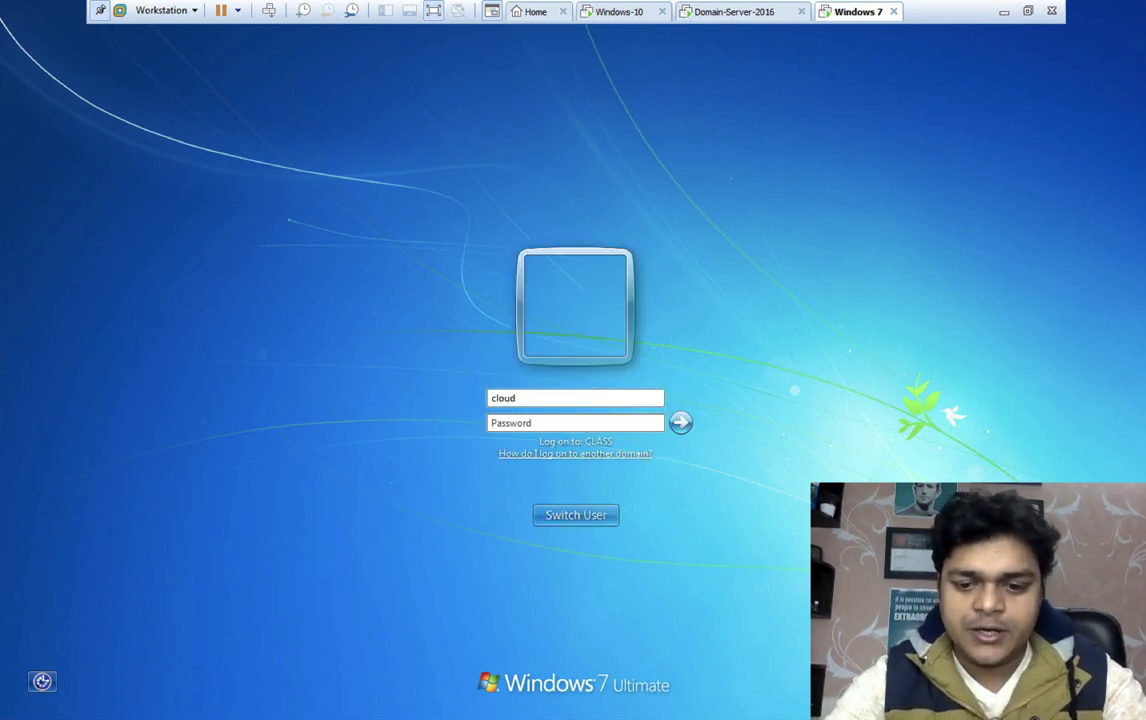
pyautogui.press('Tab')
pyautogui.write('•••')
pyautogui.press('BackSpace')
pyautogui.press('BackSpace')
pyautogui.press('BackSpace')
pyautogui.press('BackSpace')
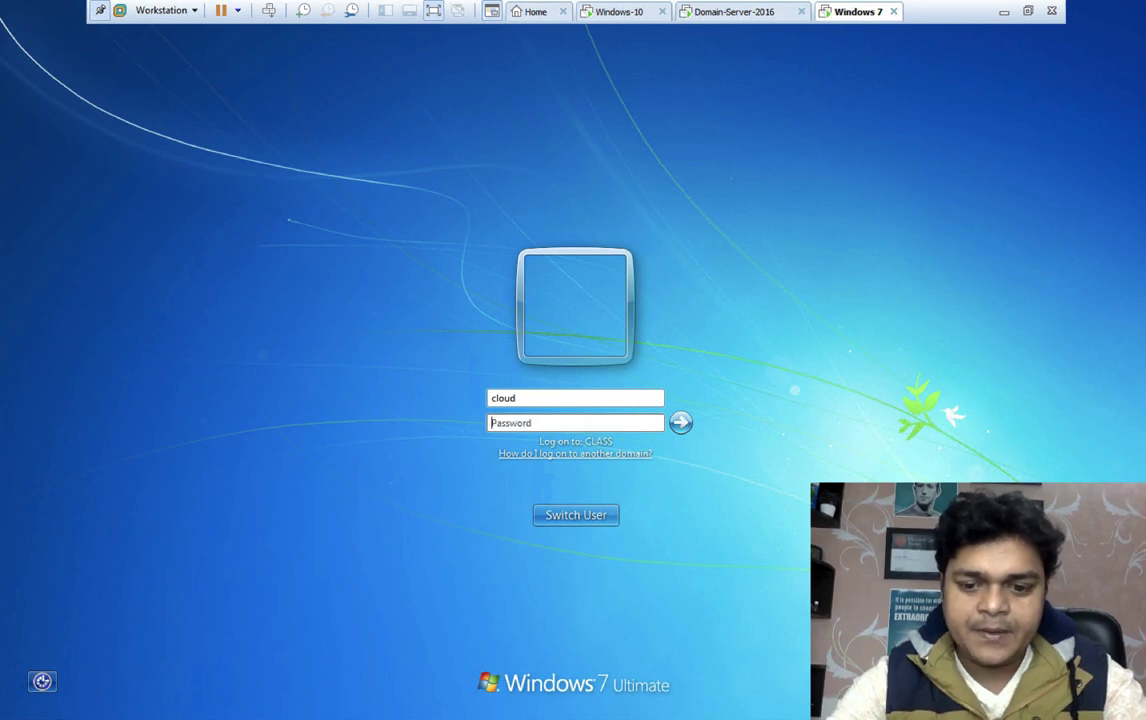
pyautogui.write('••••')
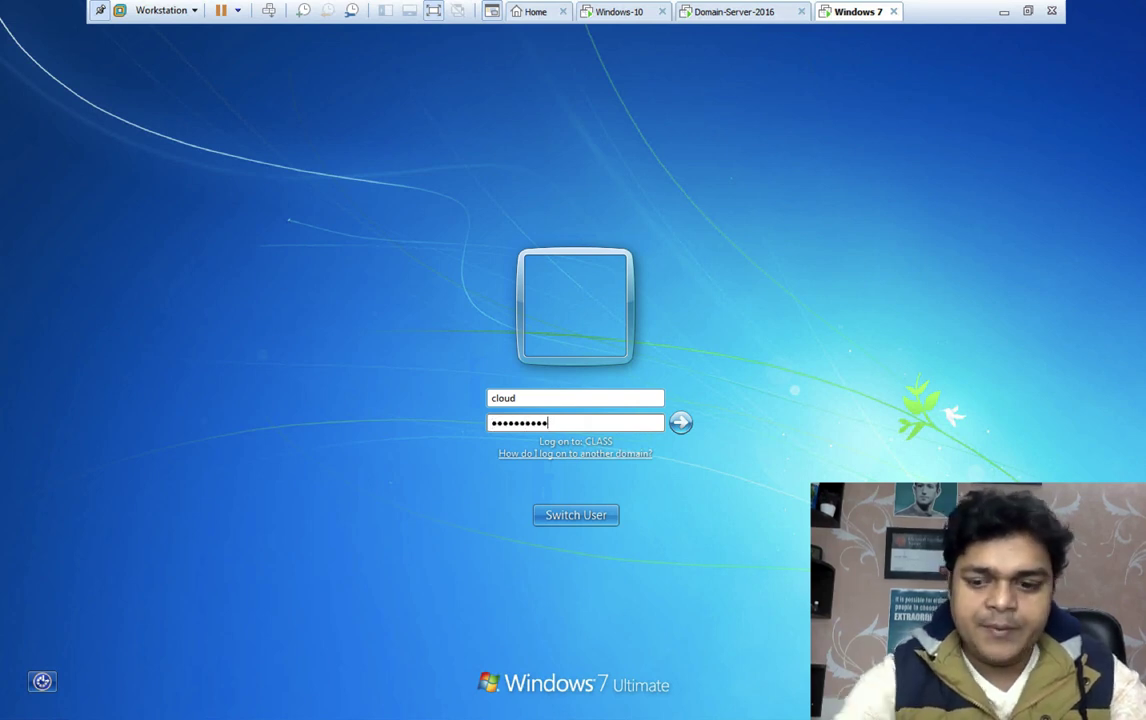
pyautogui.press('Return')
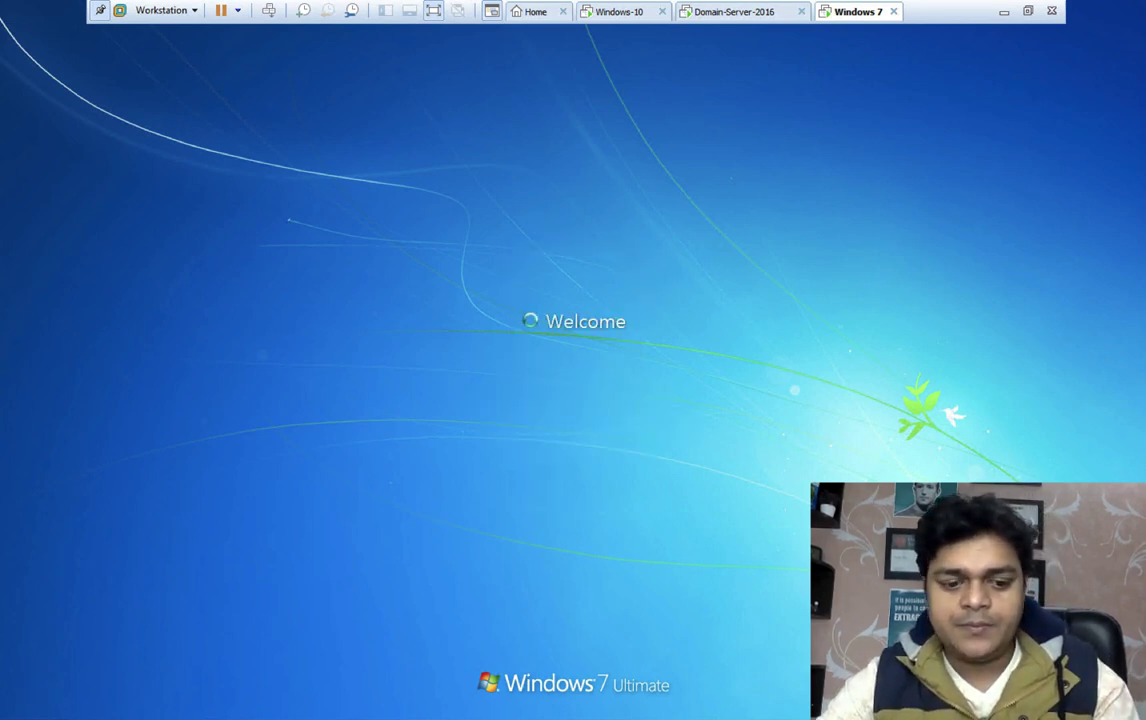
# Sign in to the Windows-10 VM as Other user cloud with its password
pyautogui.click(618, 12)
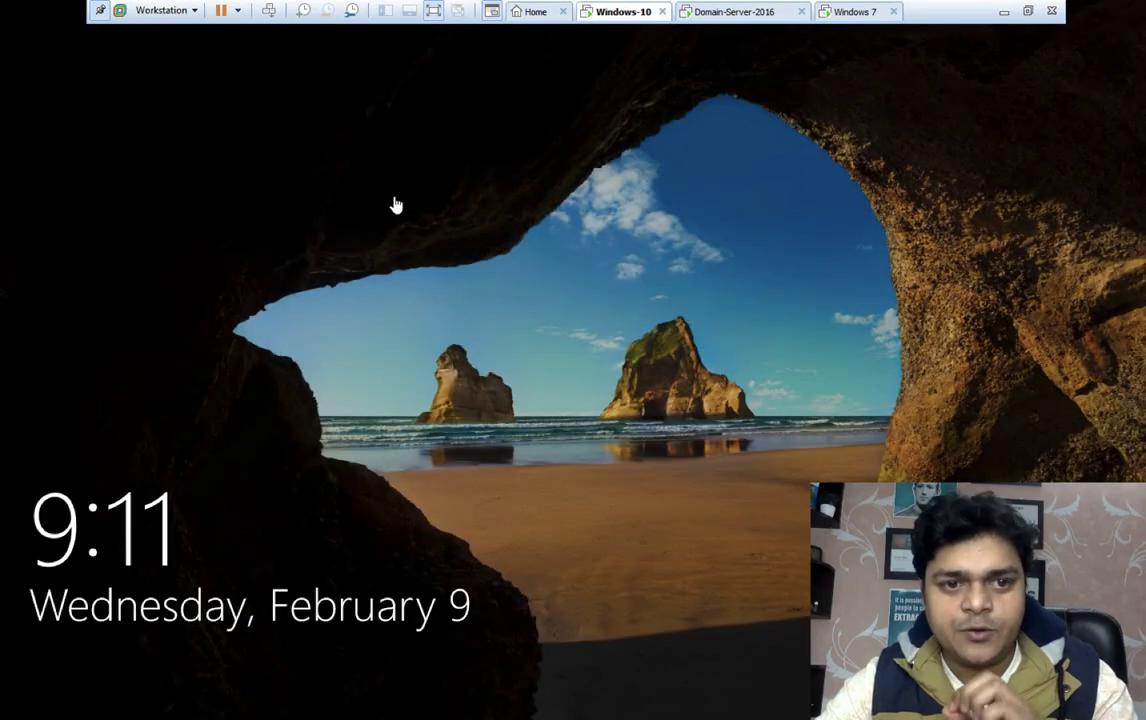
pyautogui.click(358, 261)
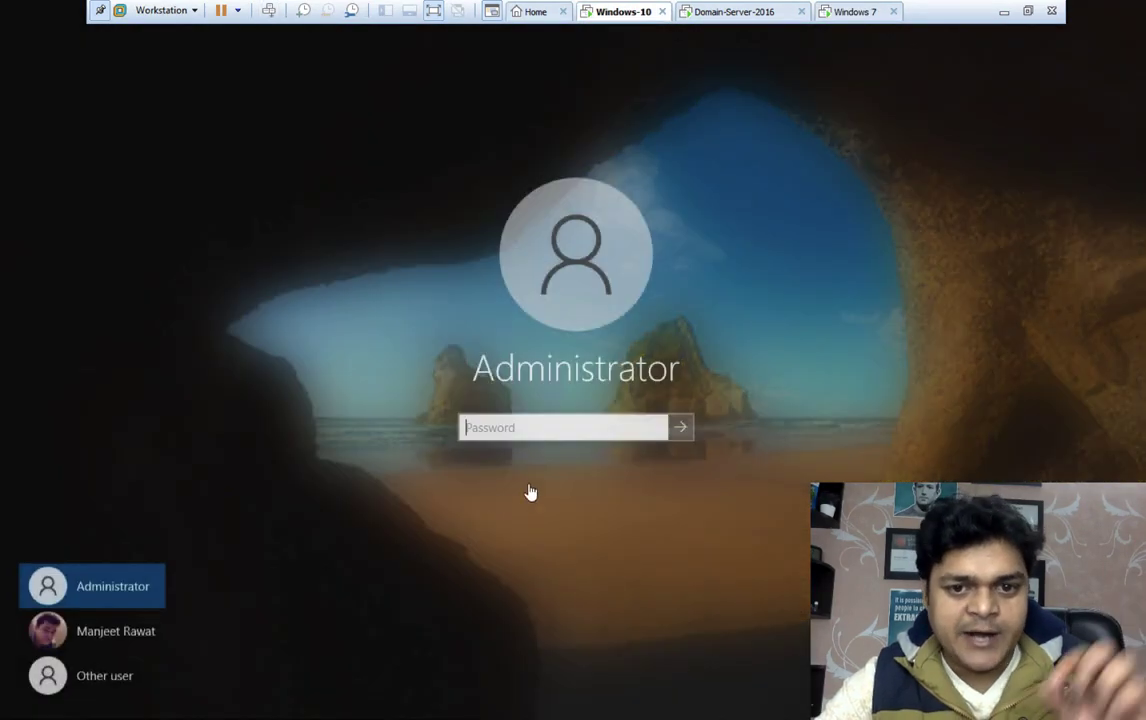
pyautogui.click(106, 675)
pyautogui.write('cloud')
pyautogui.press('Tab')
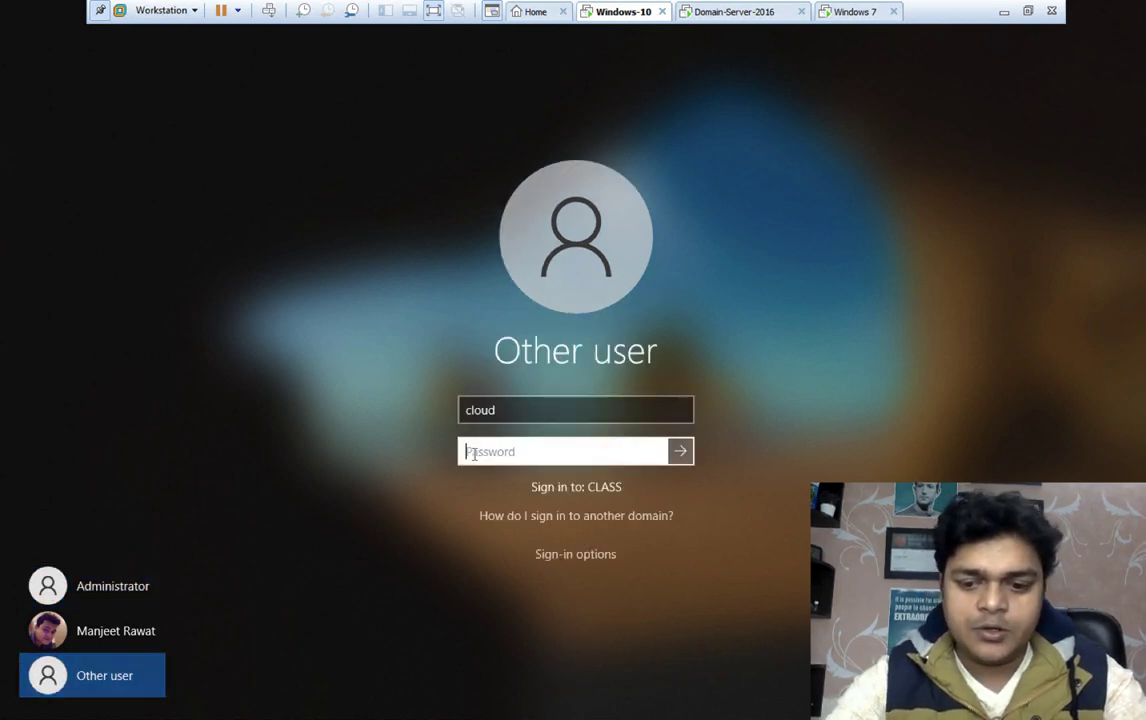
pyautogui.write('P')
pyautogui.press('BackSpace')
pyautogui.write('Password@1')
pyautogui.press('Return')
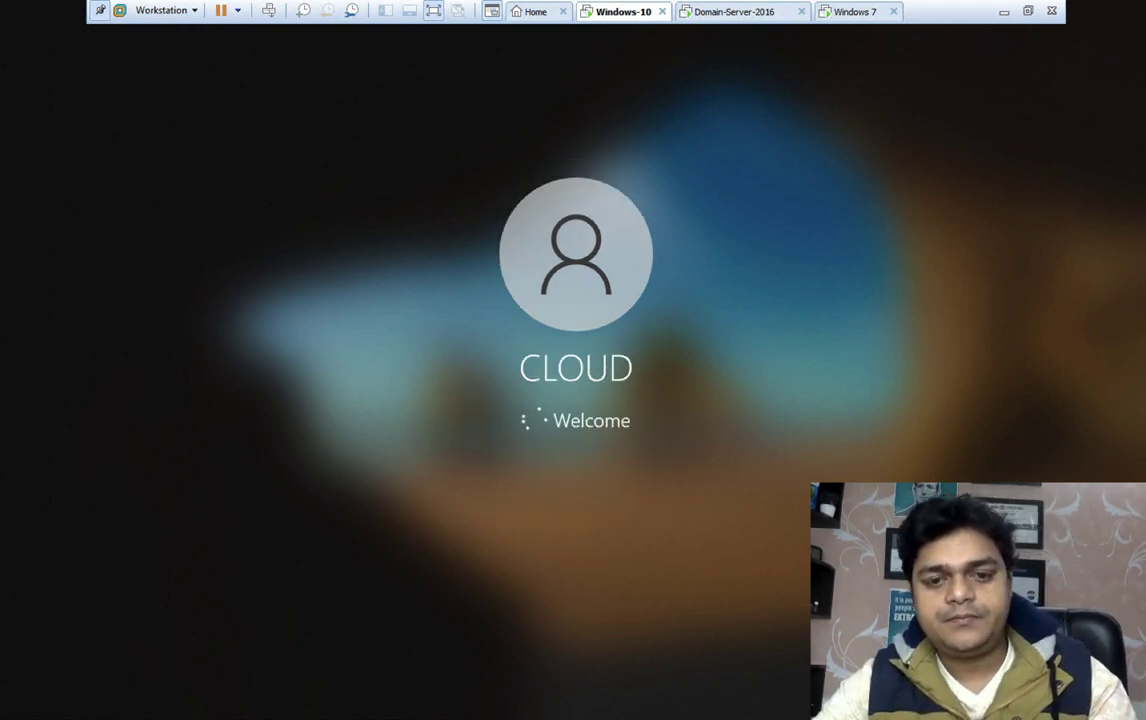
# Accept the VMware Tools log-off on Windows 7, log cloud back in, and return to Windows-10
pyautogui.click(843, 13)
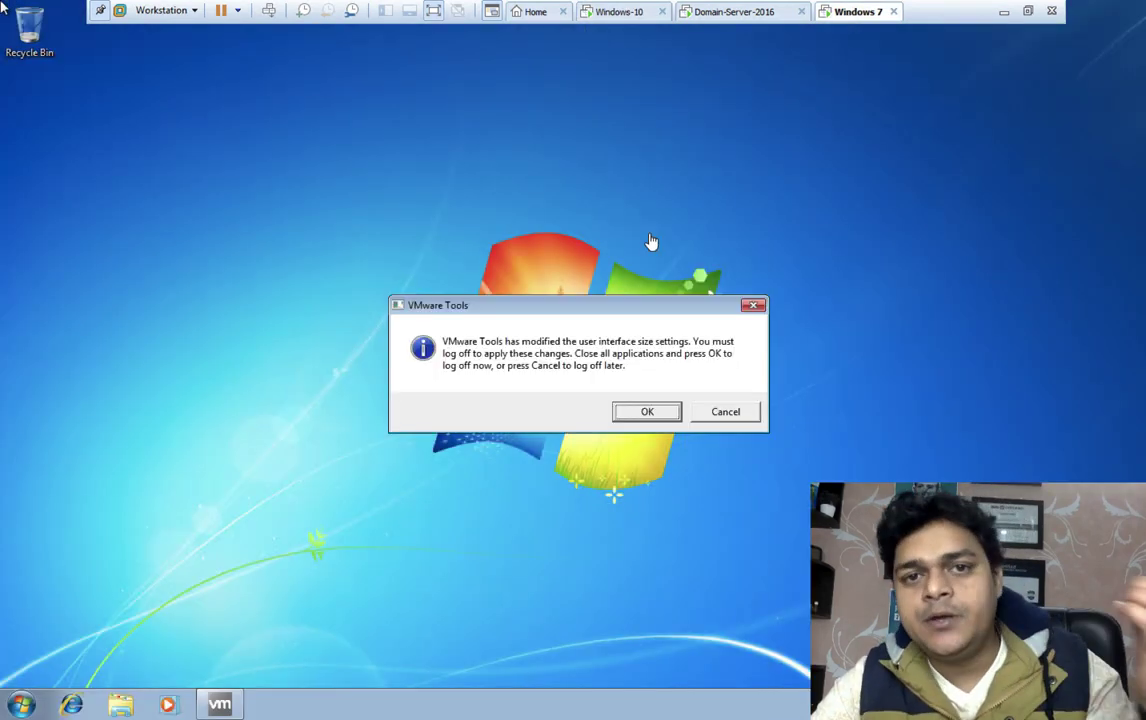
pyautogui.click(648, 414)
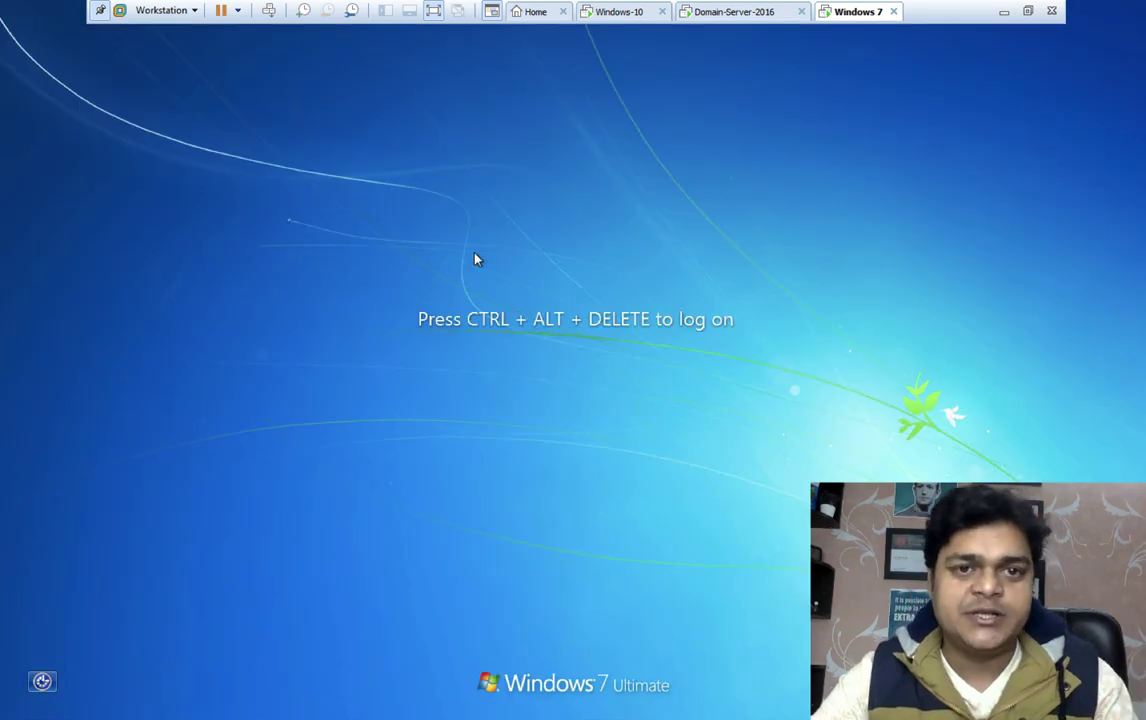
pyautogui.click(268, 10)
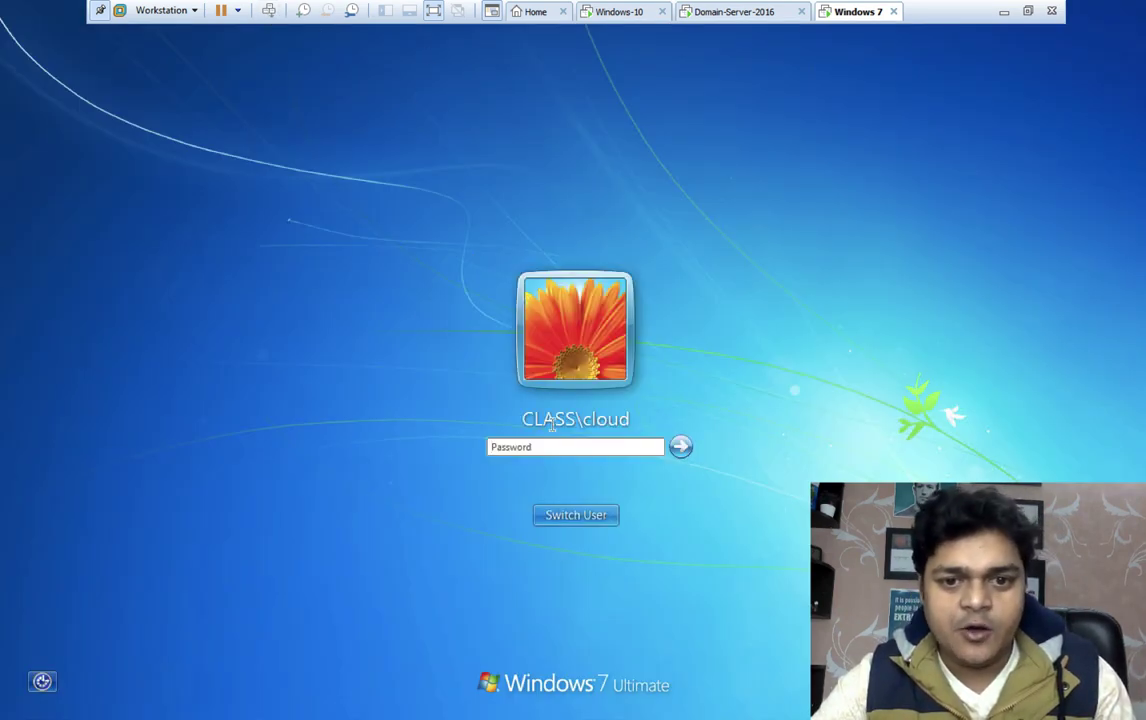
pyautogui.press('BackSpace')
pyautogui.write('**********')
pyautogui.press('Return')
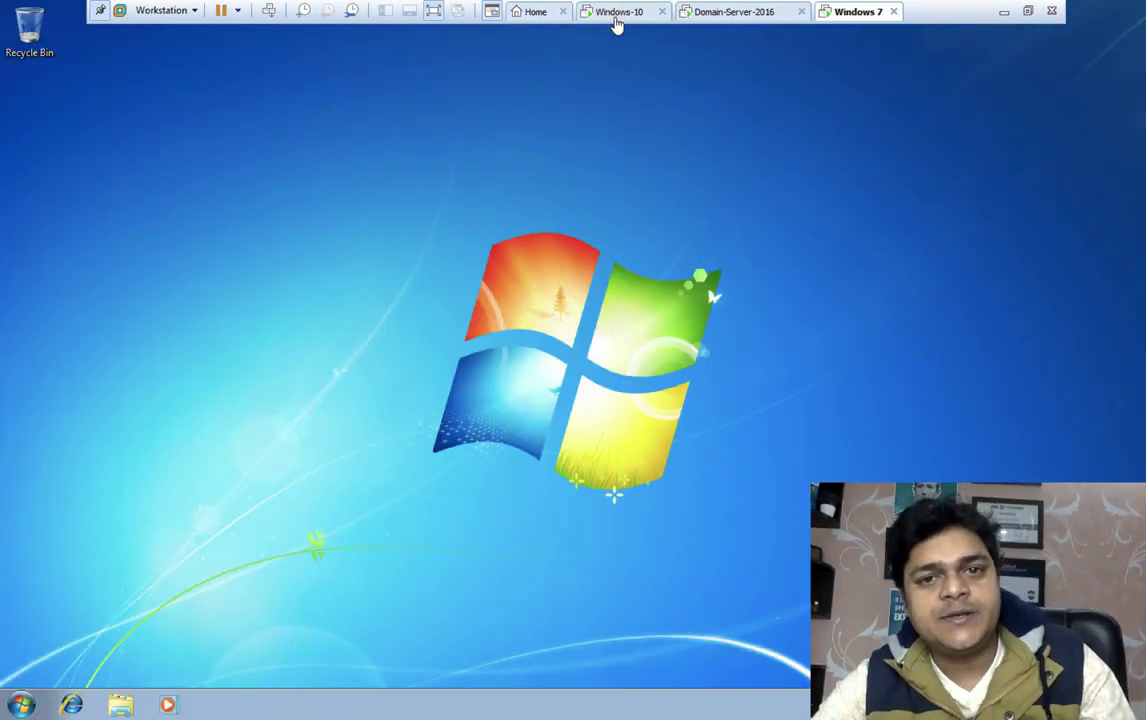
pyautogui.click(615, 15)
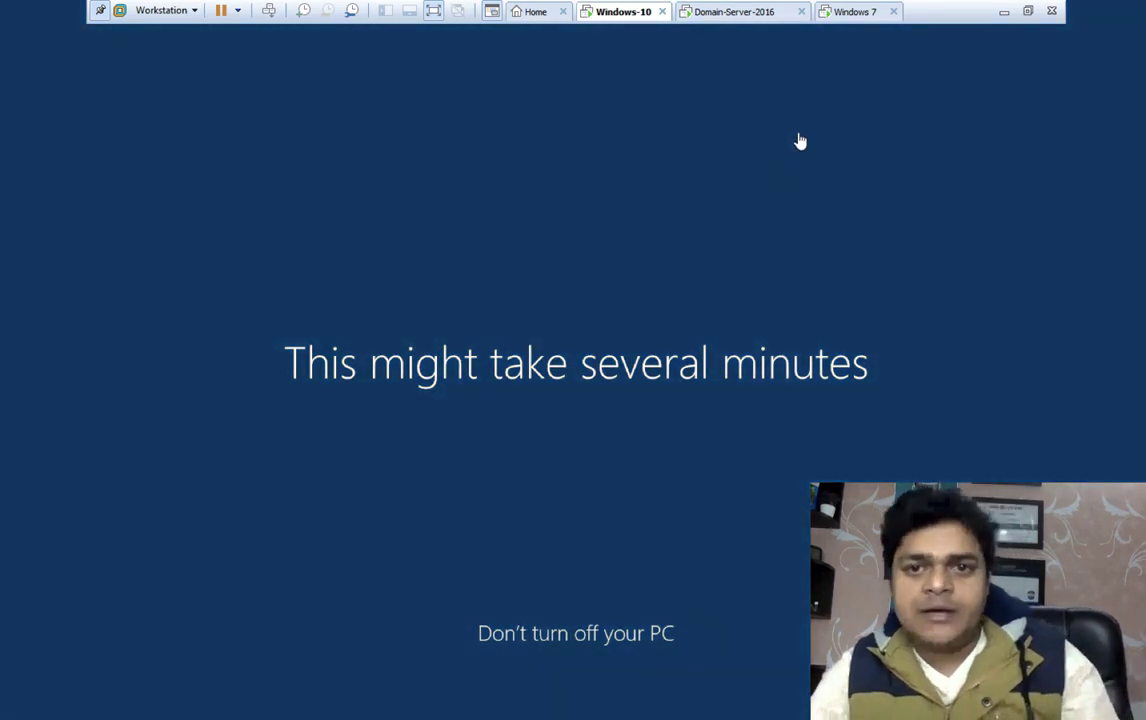
# Run gpupdate on the Windows 7 VM and close the update console
pyautogui.click(855, 14)
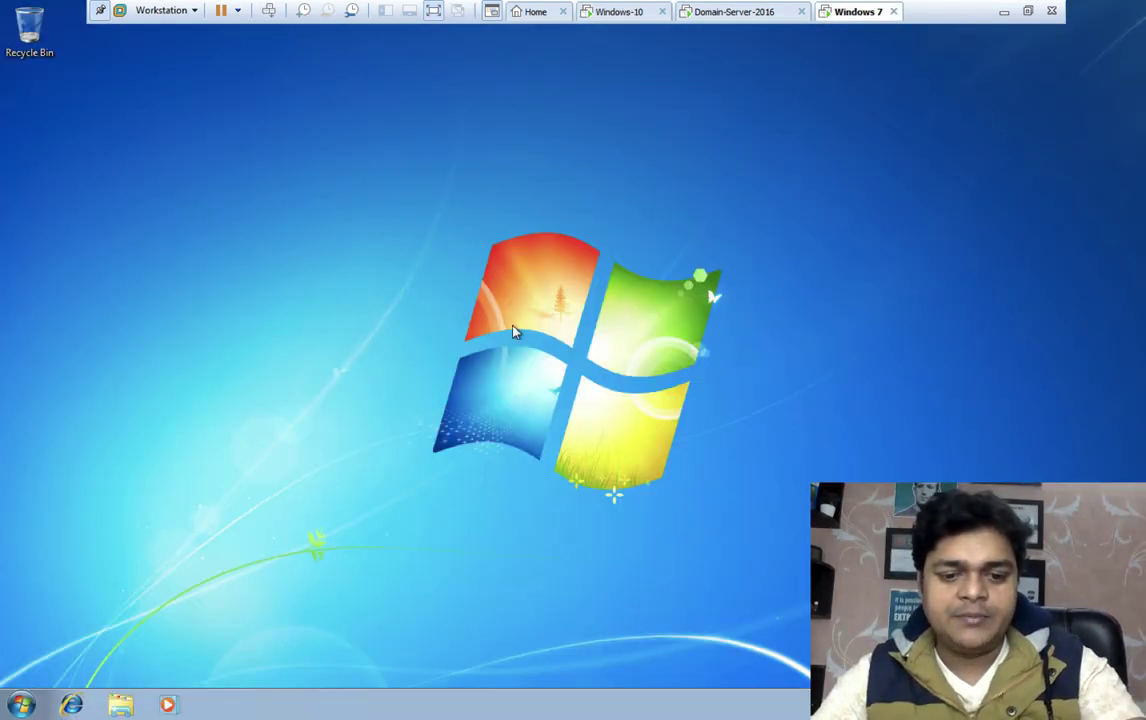
pyautogui.press('super+r')
pyautogui.write('gp')
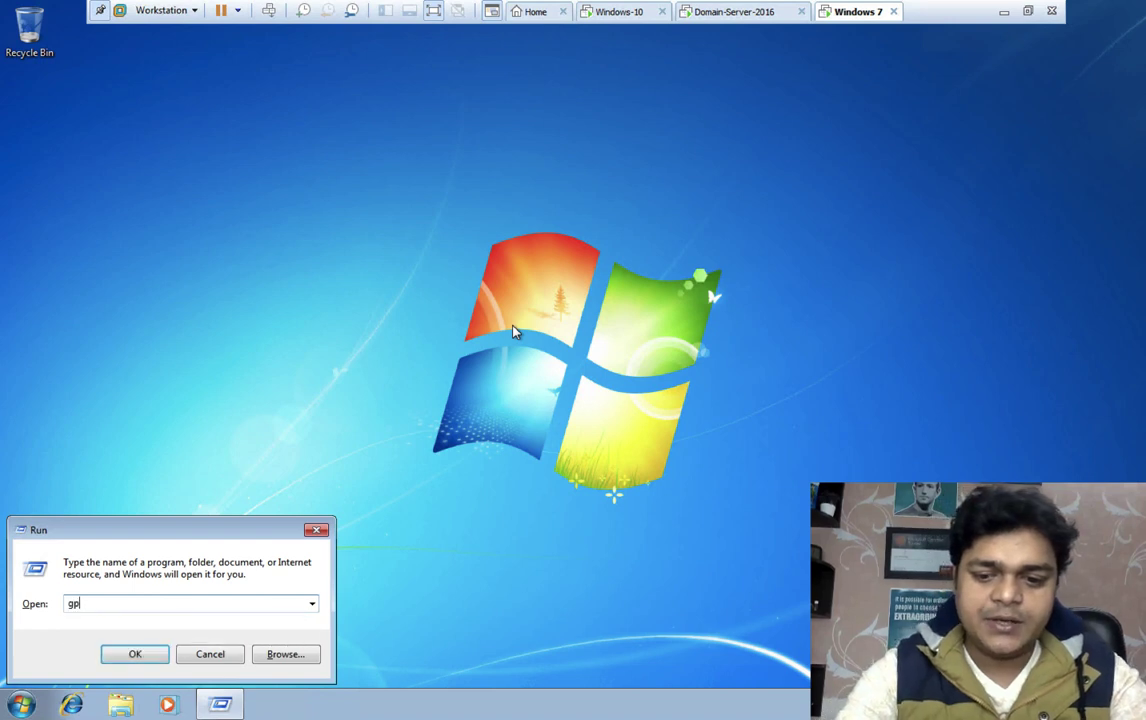
pyautogui.write('update')
pyautogui.press('Return')
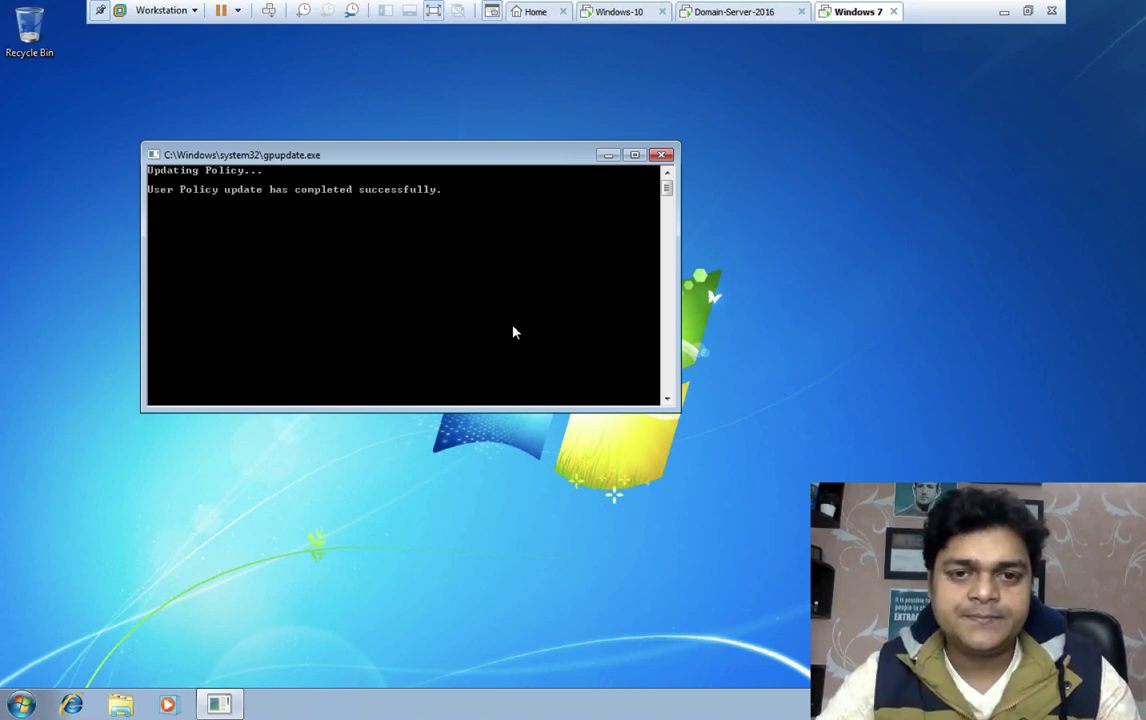
pyautogui.click(661, 154)
# Try launching Control Panel on Windows 7 via Run and dismiss the restrictions error
pyautogui.press('super+r')
pyautogui.write('con')
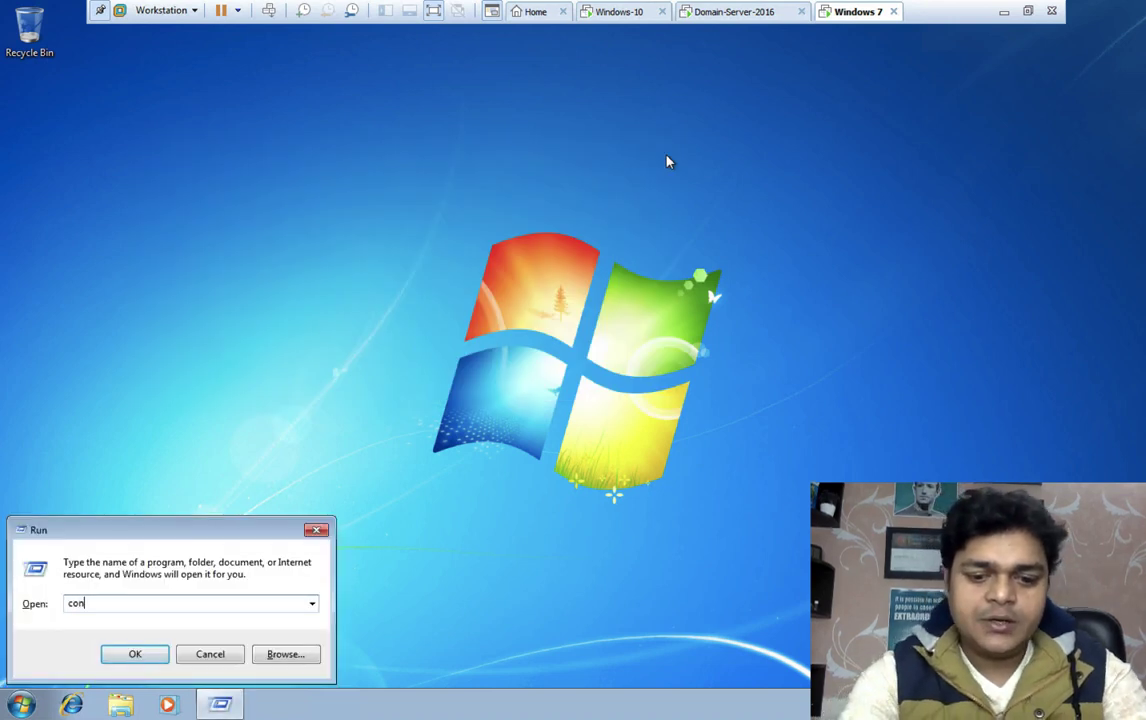
pyautogui.press('Return')
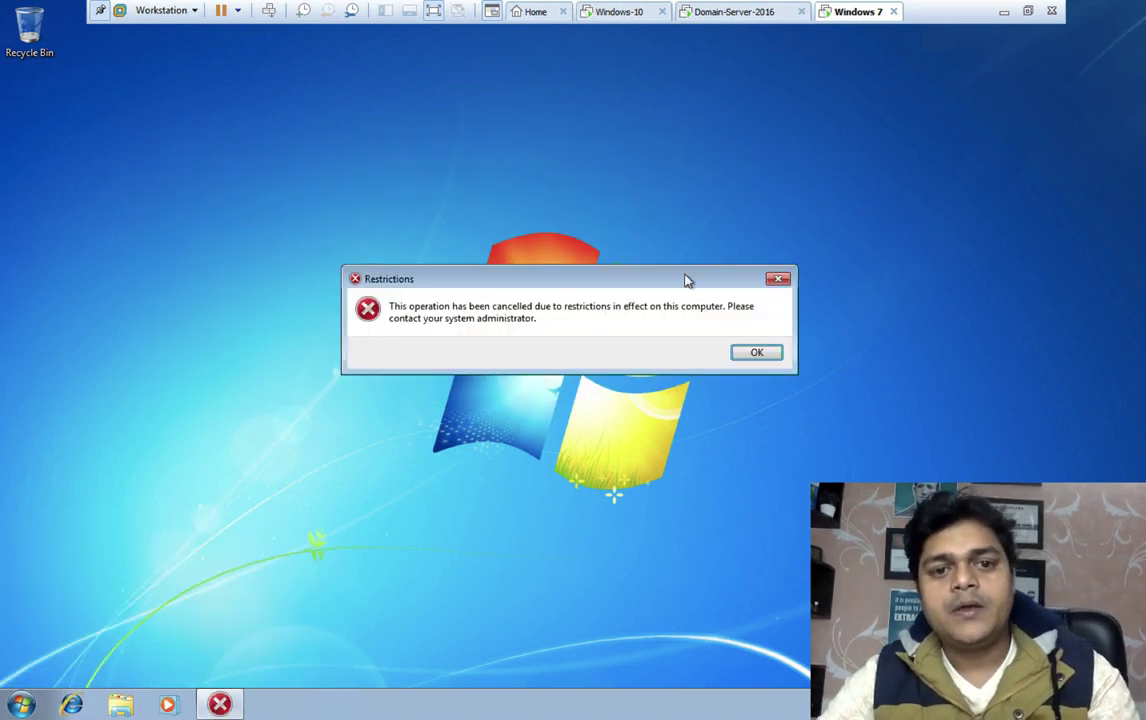
pyautogui.click(750, 354)
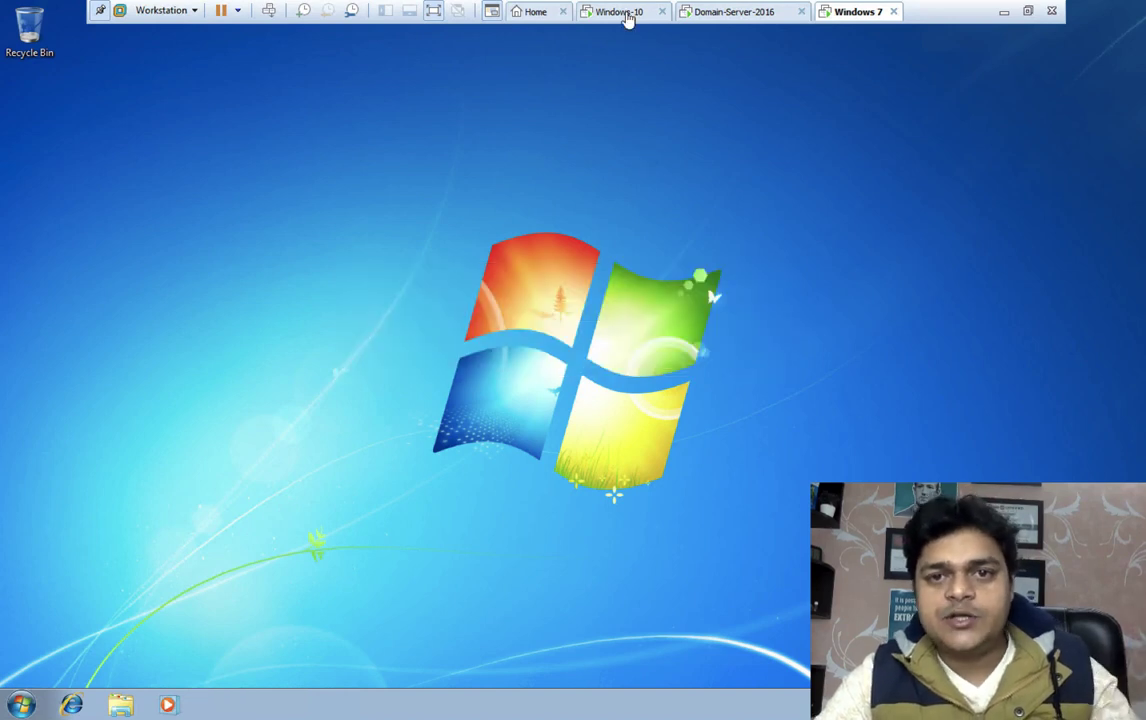
# On Windows-10, dismiss the log-off prompt and try launching Control Panel from Run
pyautogui.click(627, 20)
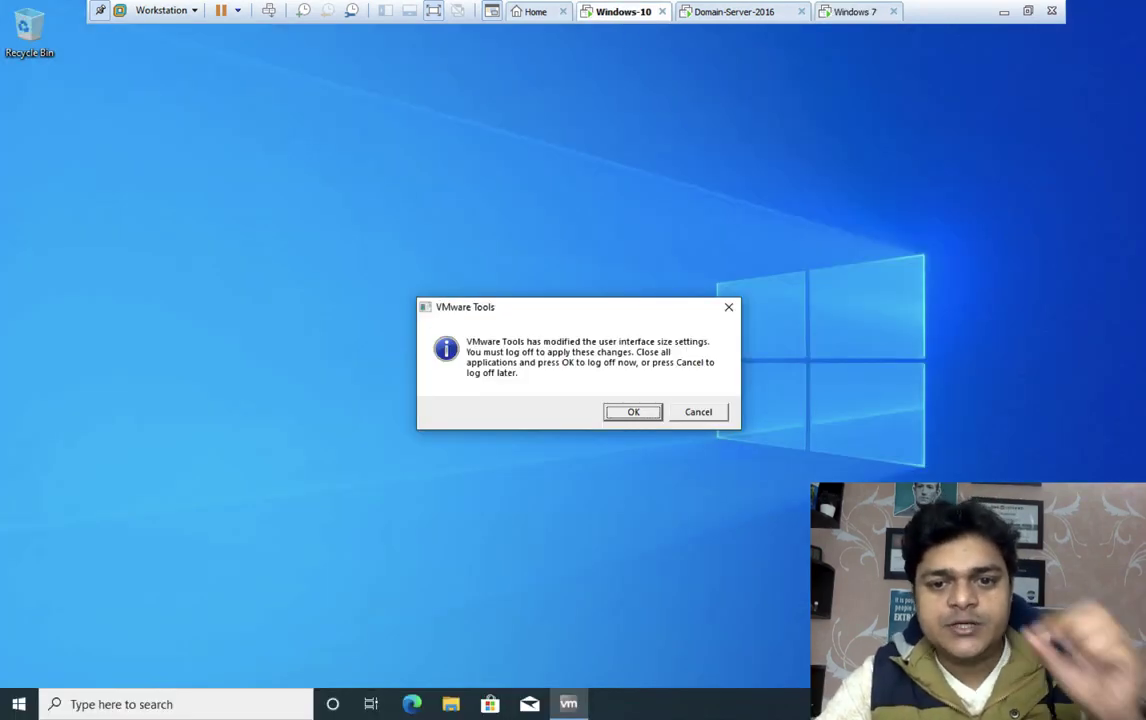
pyautogui.click(700, 414)
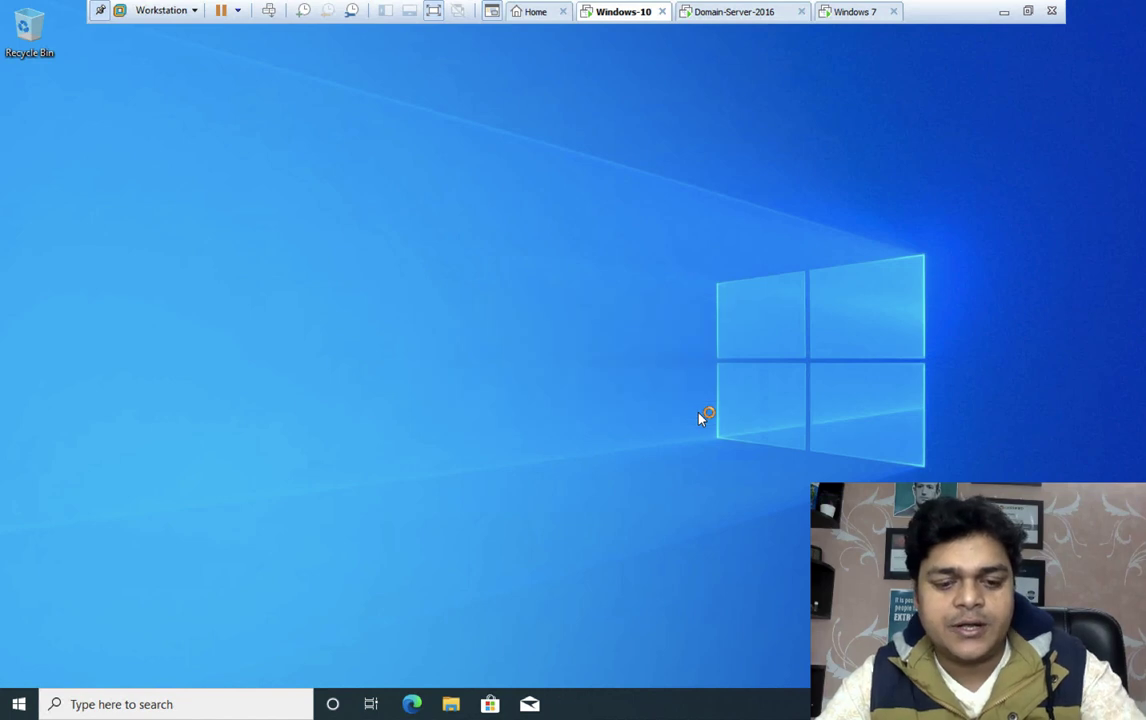
pyautogui.press('super+r')
pyautogui.write('con')
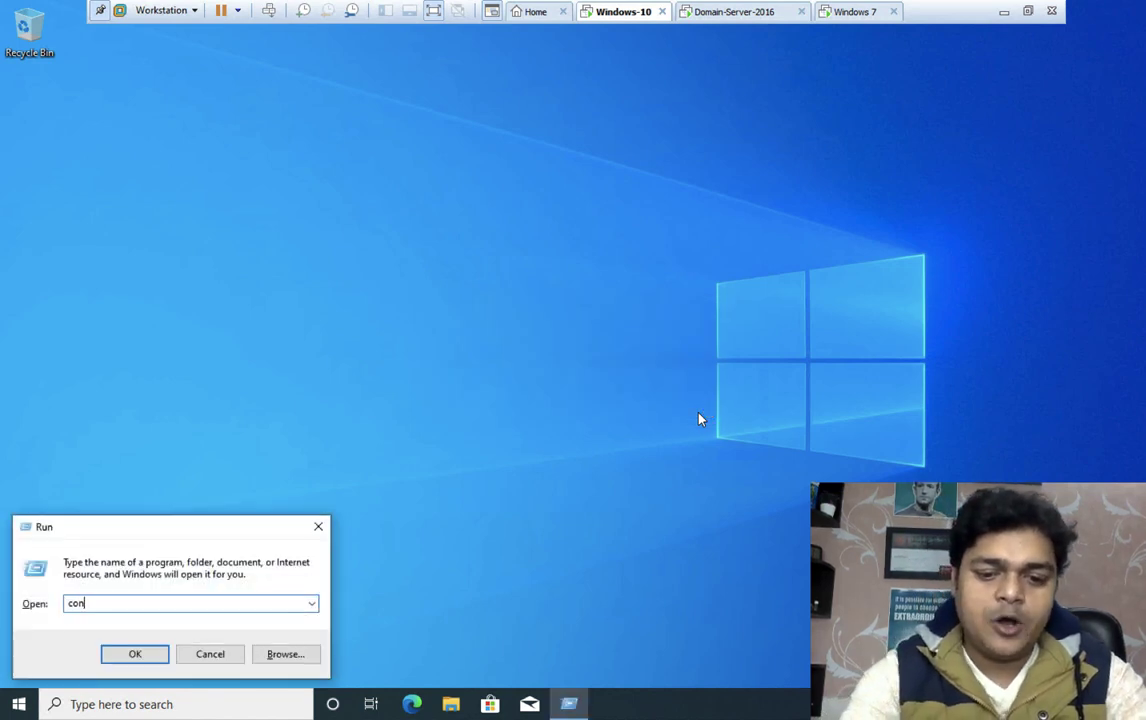
pyautogui.press('Return')
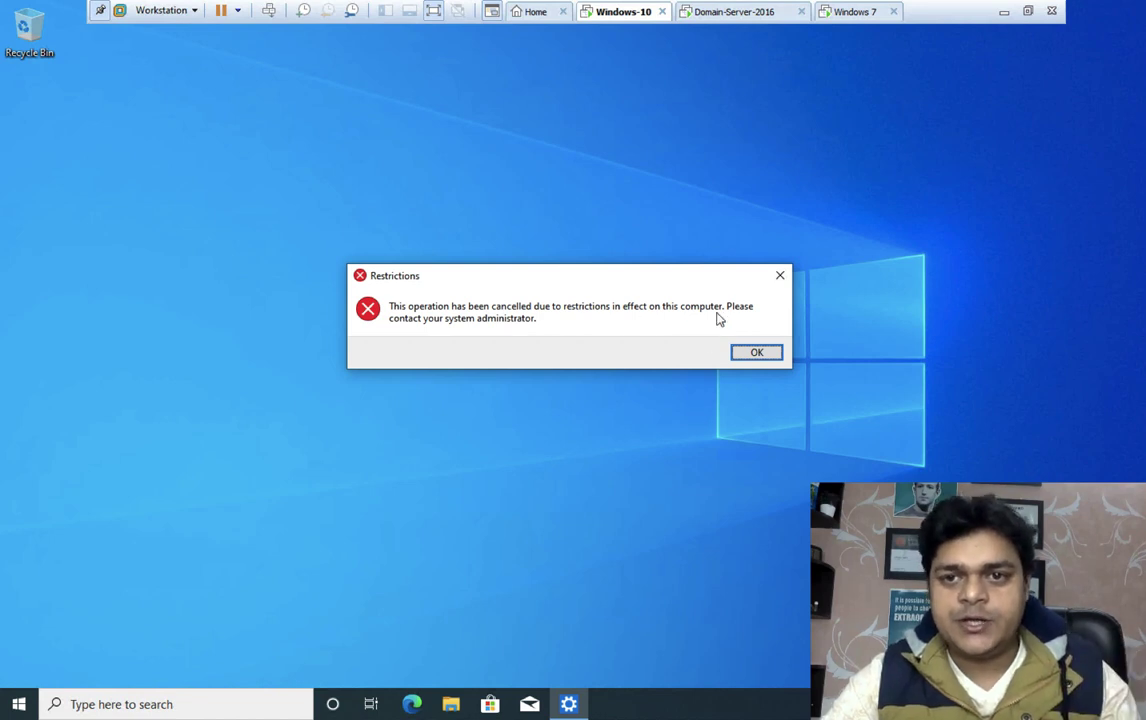
pyautogui.click(858, 13)
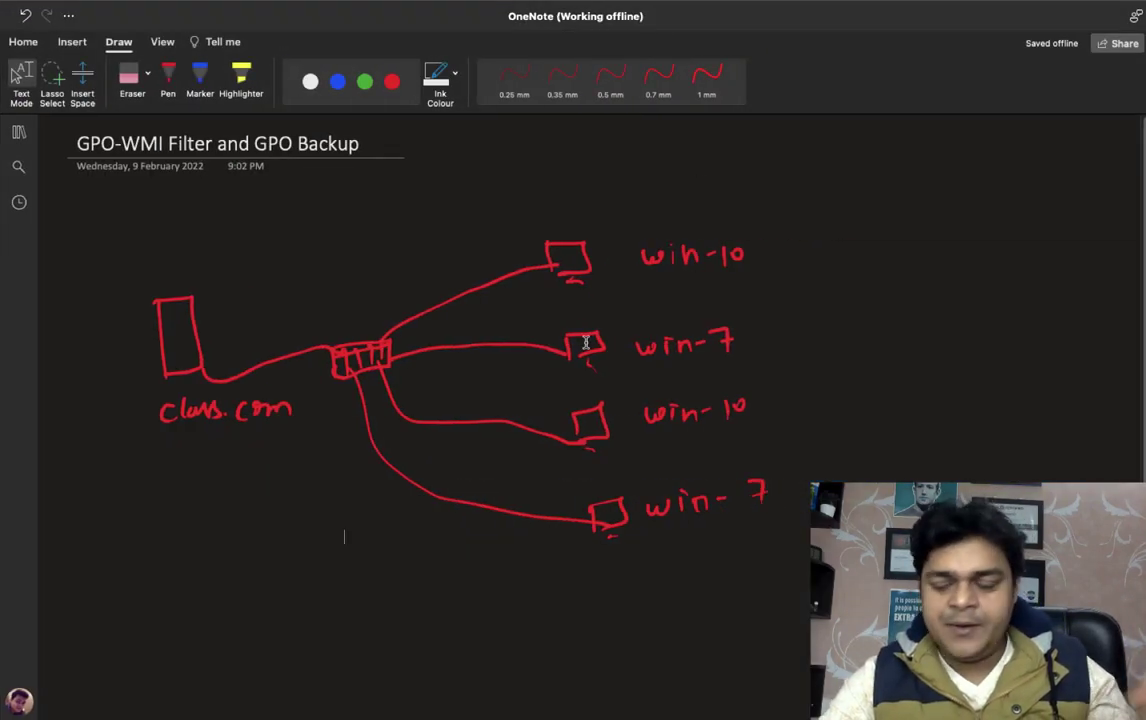
# With the red pen, write WMI above the diagram, circle both win-10 labels, and tick win-7
pyautogui.click(168, 75)
pyautogui.moveTo(308, 243); pyautogui.dragTo(376, 260)
pyautogui.moveTo(385, 236); pyautogui.dragTo(386, 250)
pyautogui.click(388, 256)
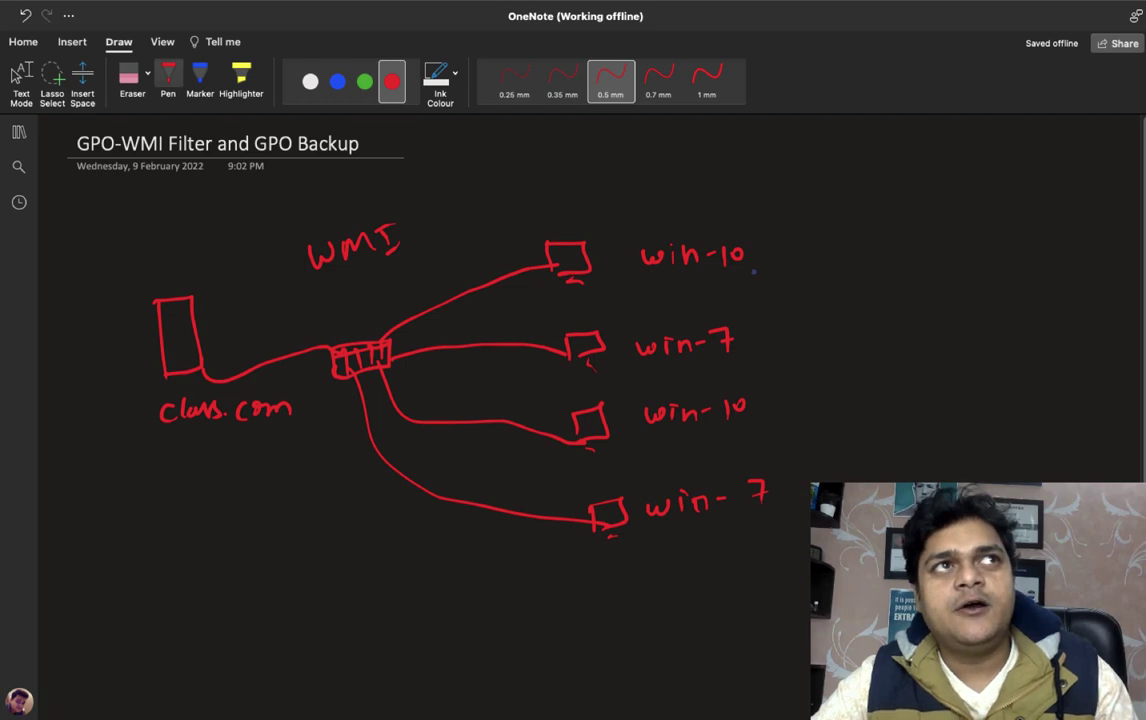
pyautogui.moveTo(658, 229)
pyautogui.mouseDown()
pyautogui.moveTo(632, 278)
pyautogui.moveTo(762, 245)
pyautogui.moveTo(645, 228)
pyautogui.mouseUp()
pyautogui.moveTo(662, 384)
pyautogui.mouseDown()
pyautogui.moveTo(682, 449)
pyautogui.moveTo(718, 381)
pyautogui.mouseUp()
pyautogui.moveTo(776, 330); pyautogui.dragTo(807, 305)
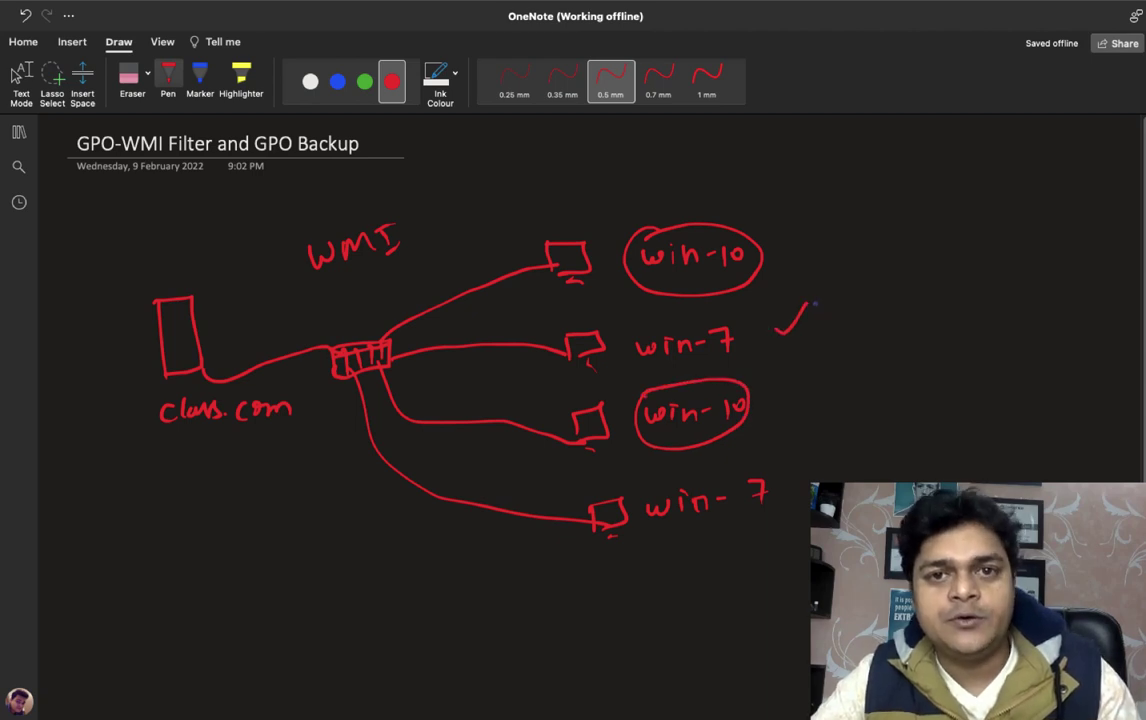
pyautogui.press('Escape')
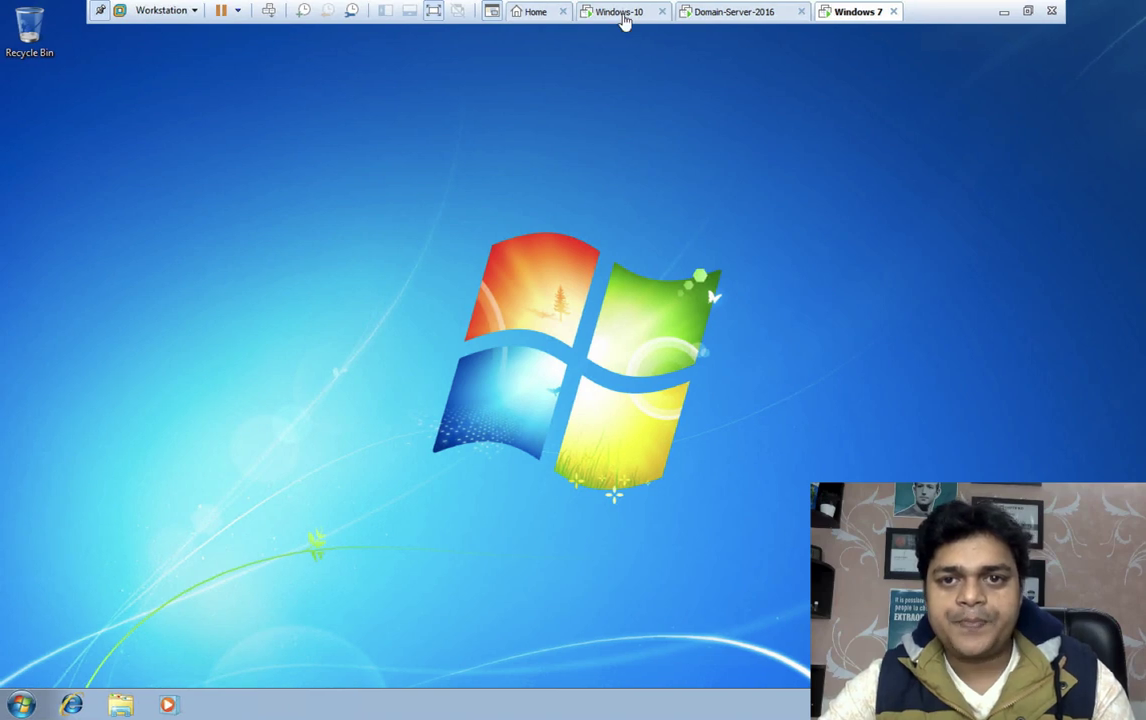
# Dismiss the Windows 10 restrictions error, then run Control Panel on Windows 7 and dismiss its error
pyautogui.click(622, 14)
pyautogui.click(757, 352)
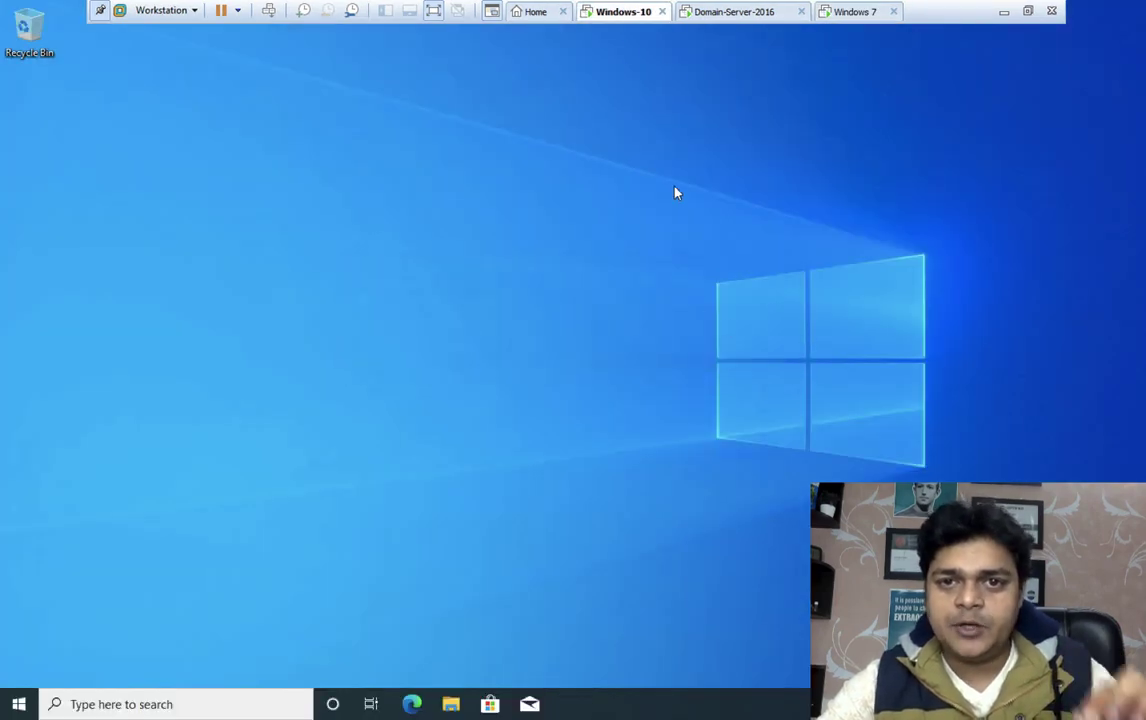
pyautogui.click(852, 11)
pyautogui.press('super+r')
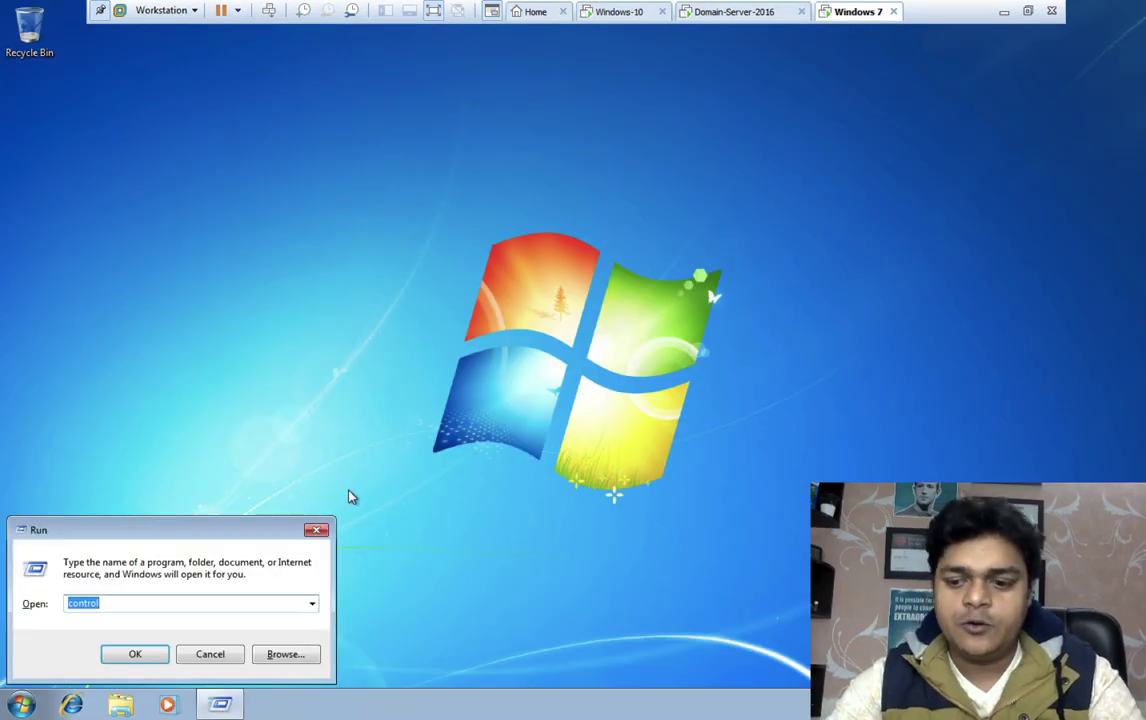
pyautogui.press('Return')
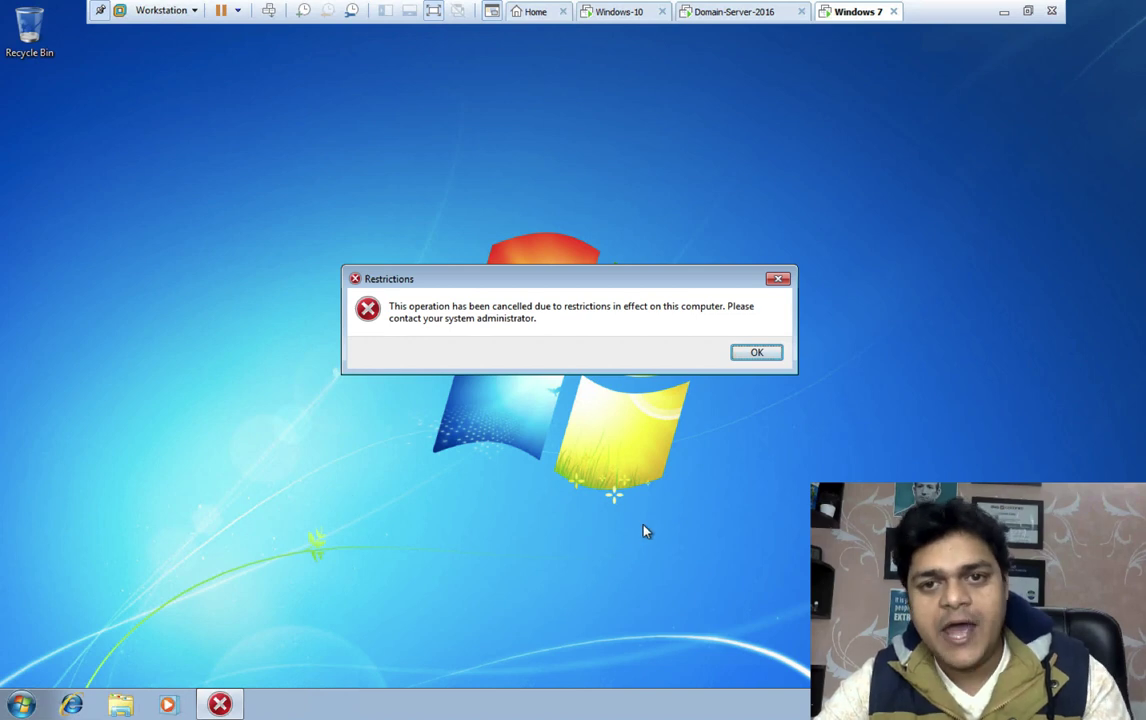
pyautogui.click(757, 353)
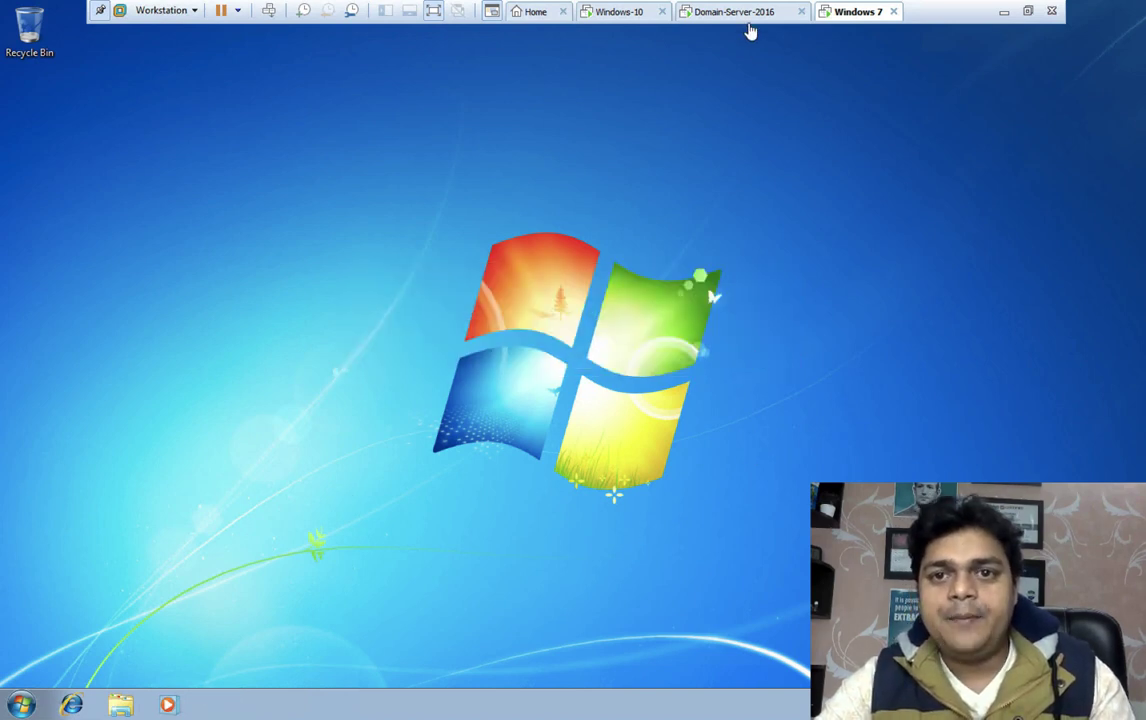
# On the domain server, create a WMI filter named Only-for-win-10 and open Add query, then switch to Chrome
pyautogui.click(745, 15)
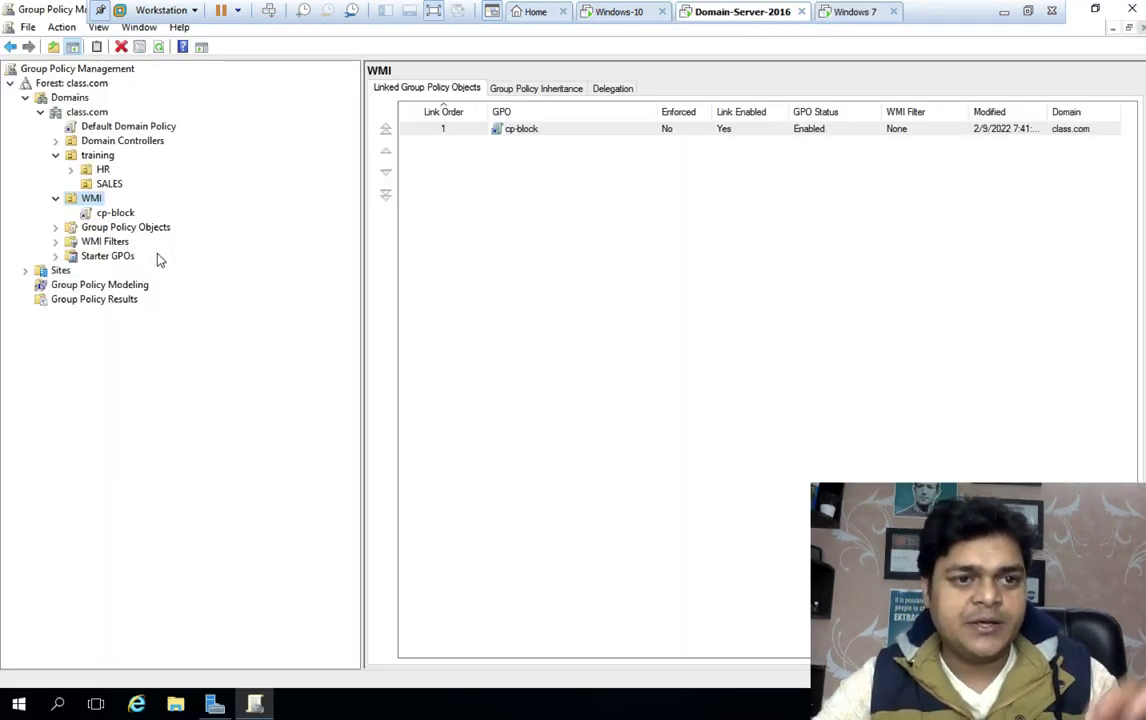
pyautogui.click(106, 242)
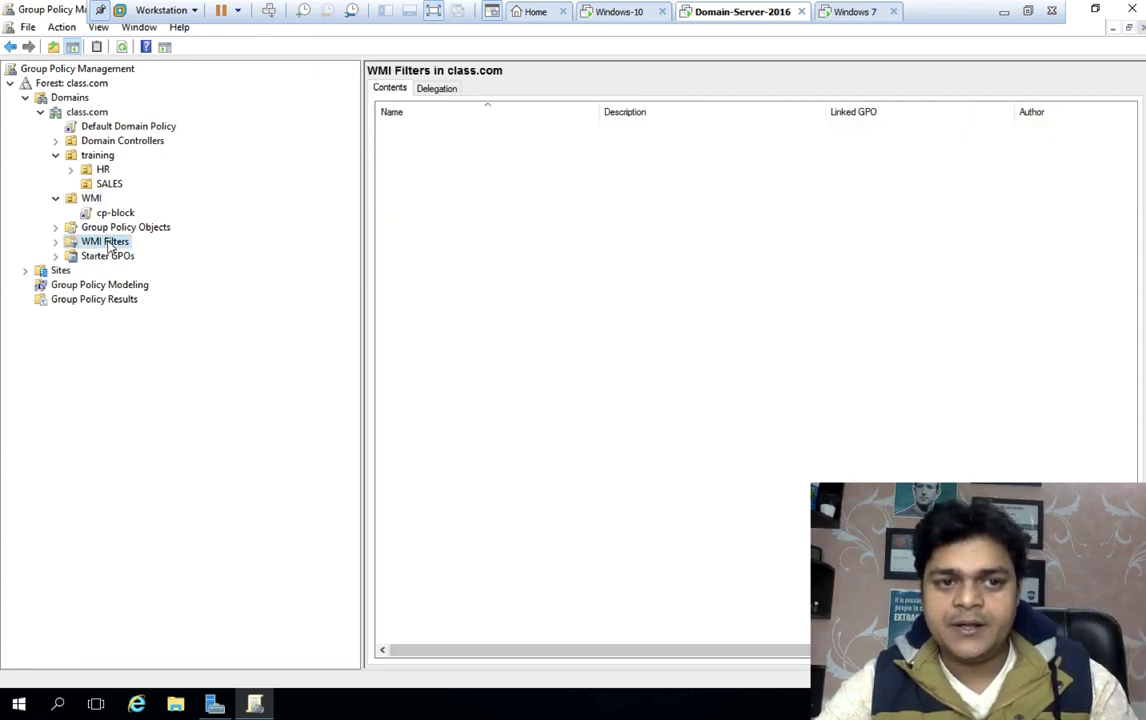
pyautogui.rightClick(109, 245)
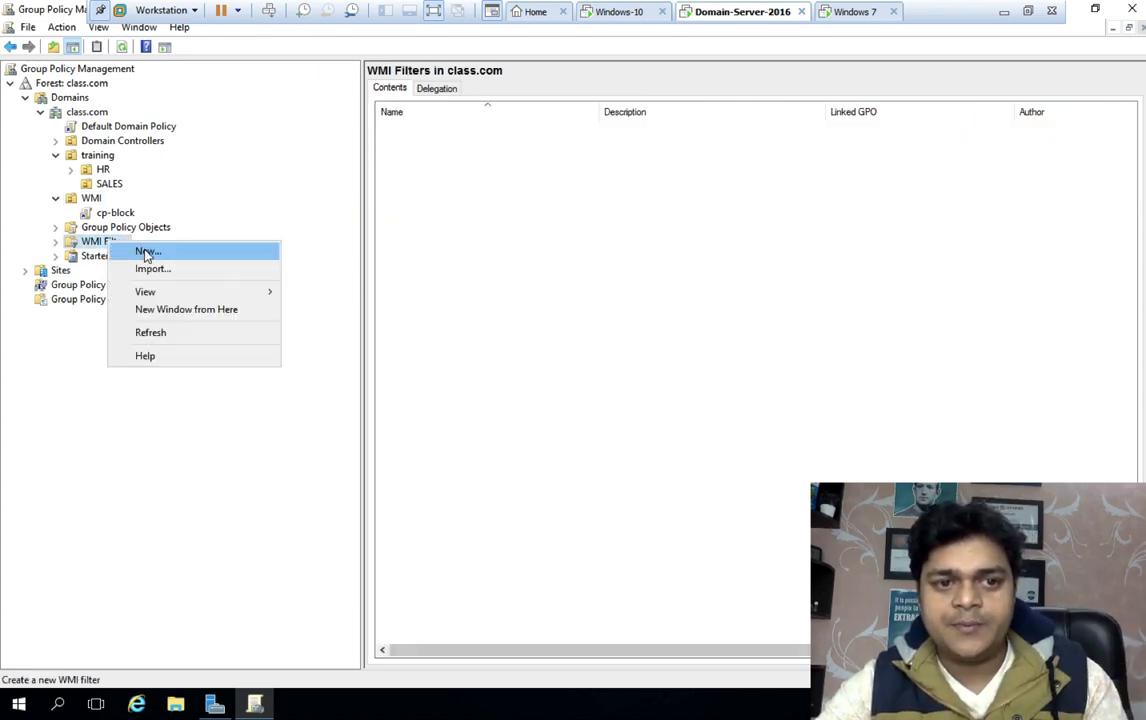
pyautogui.click(147, 253)
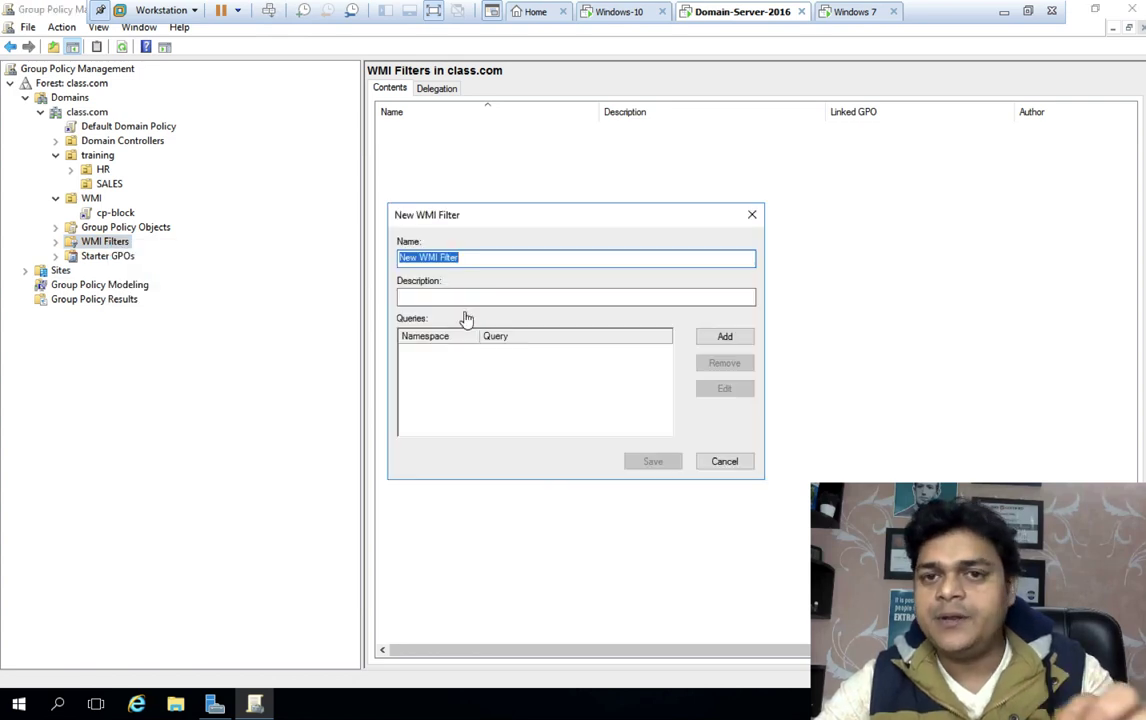
pyautogui.write('Only-for-win-10')
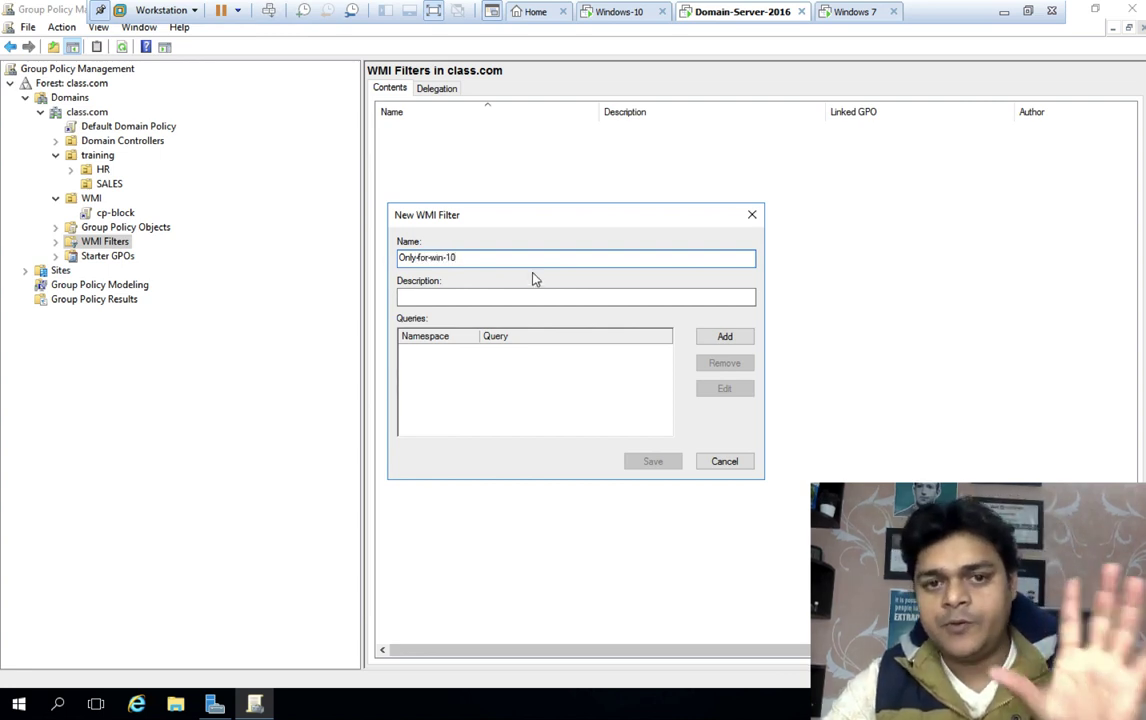
pyautogui.click(721, 336)
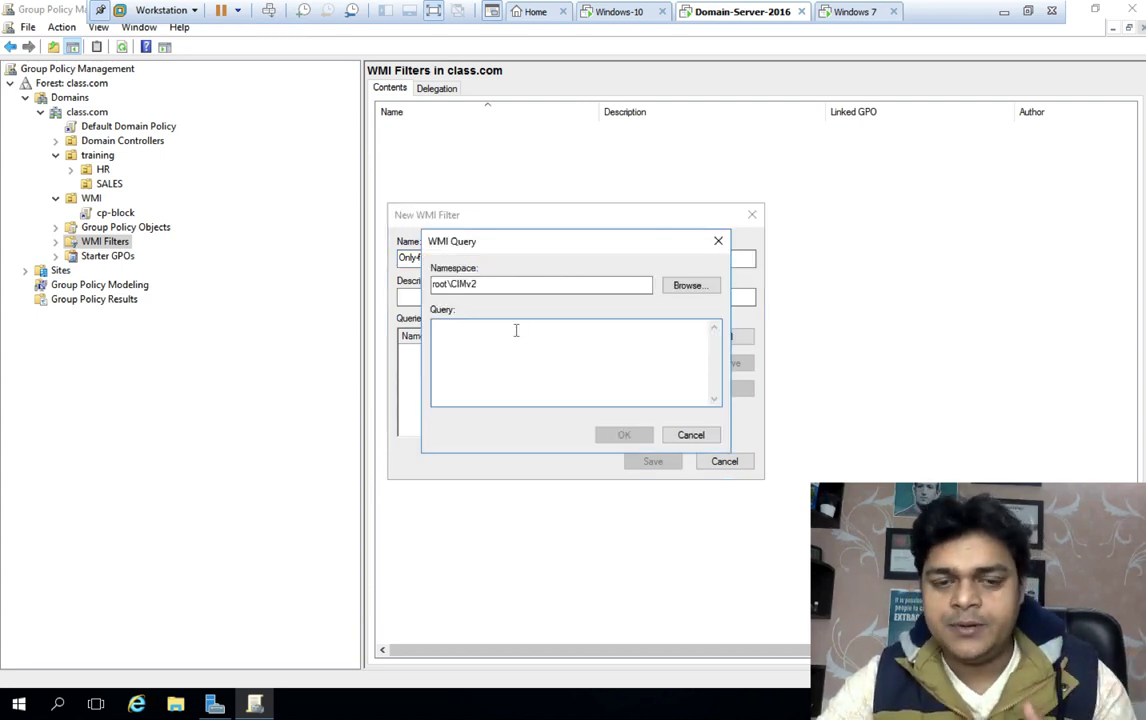
pyautogui.click(999, 13)
pyautogui.click(612, 707)
# Search Google for 'wmi filter query for windows 10' and open the Microsoft Docs result in a new tab
pyautogui.click(402, 13)
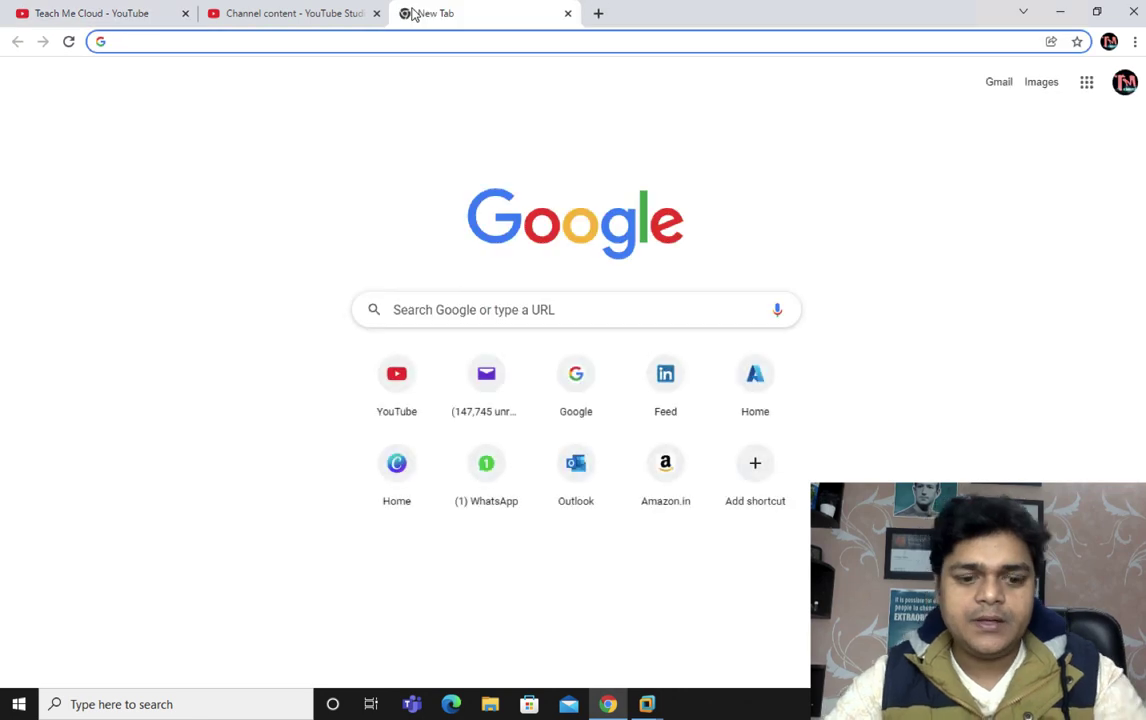
pyautogui.write('wmi')
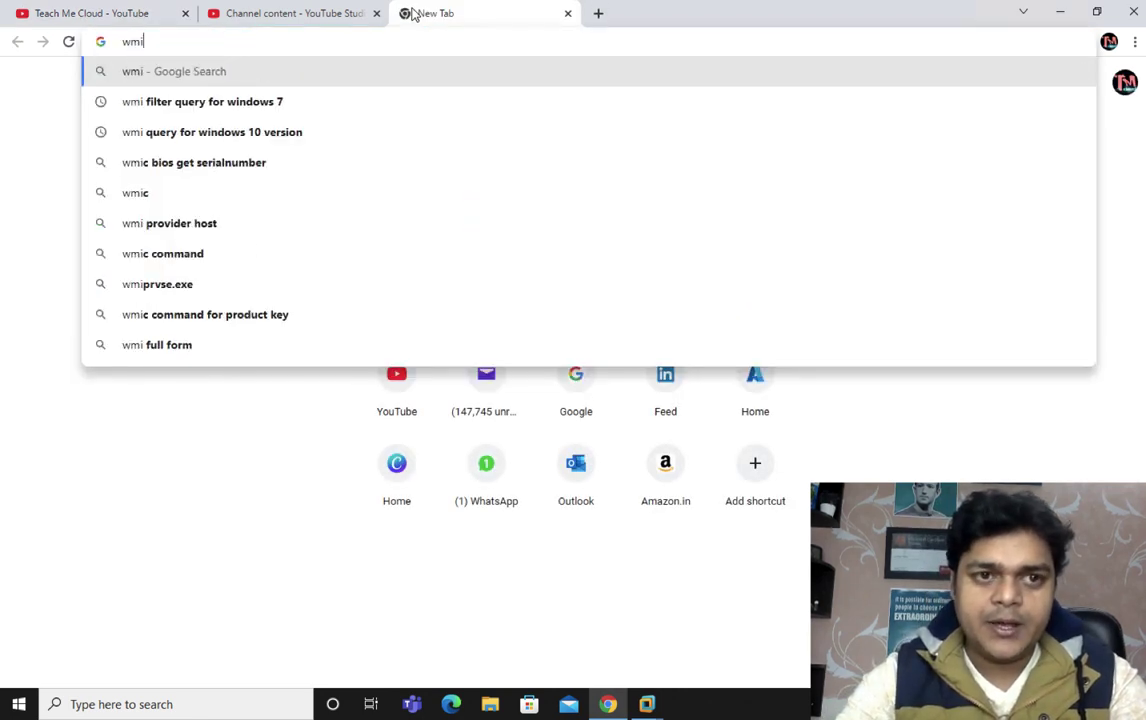
pyautogui.write(' filet')
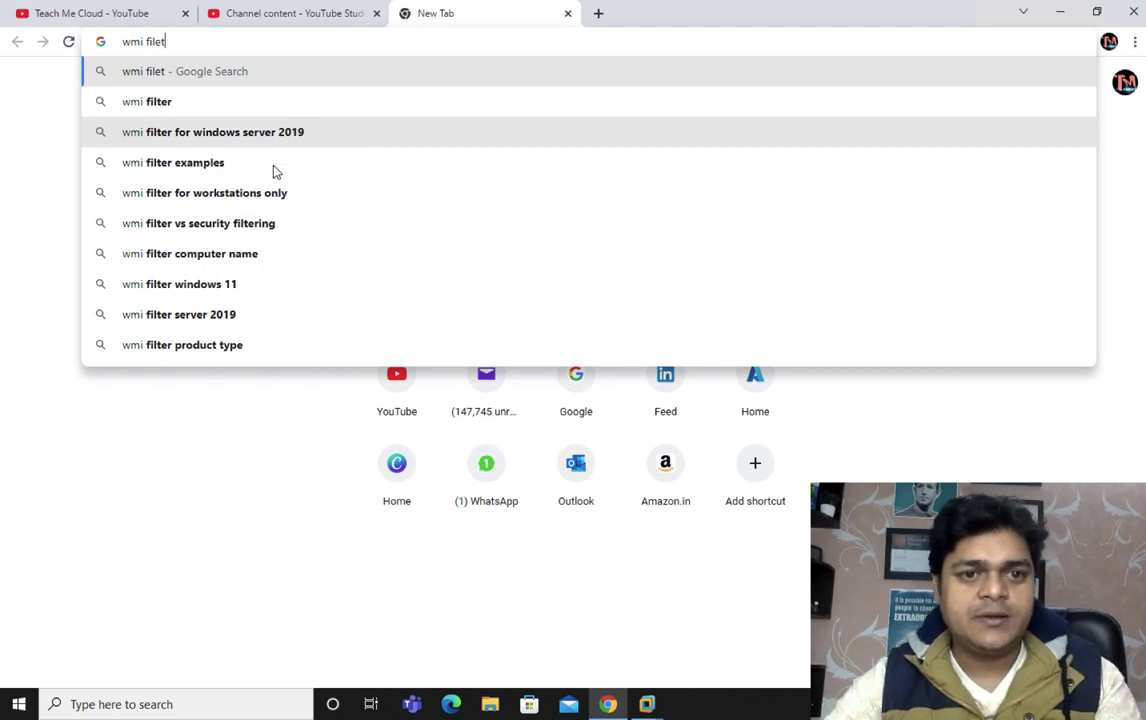
pyautogui.press('BackSpace')
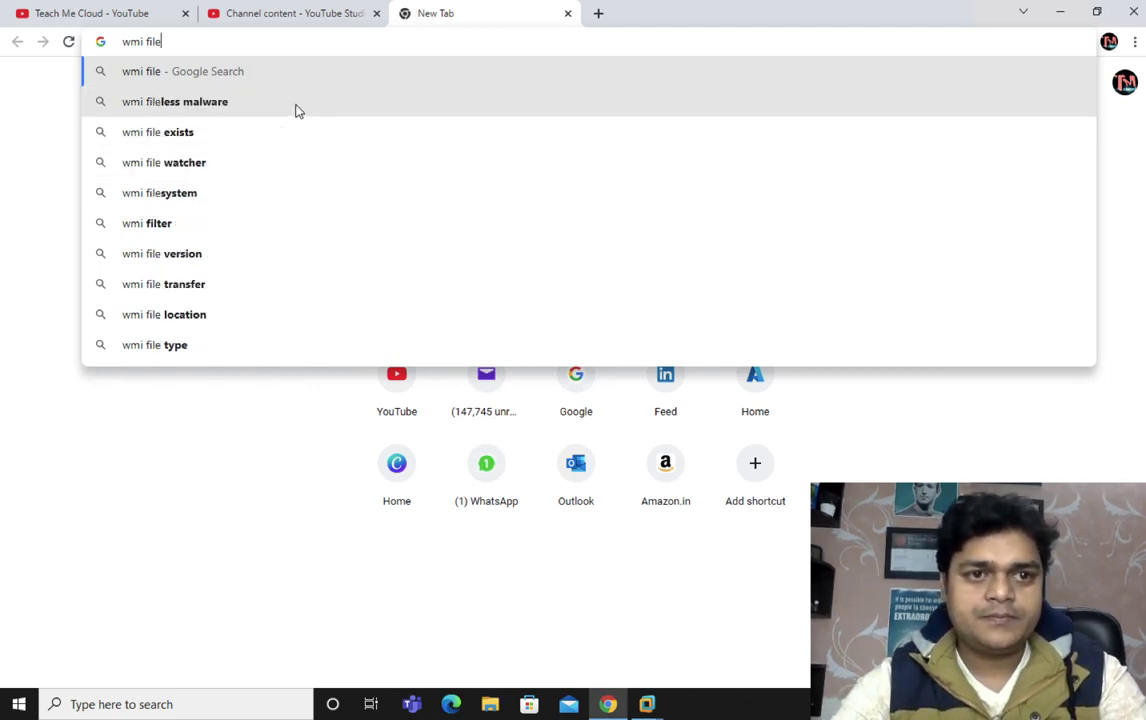
pyautogui.press('BackSpace')
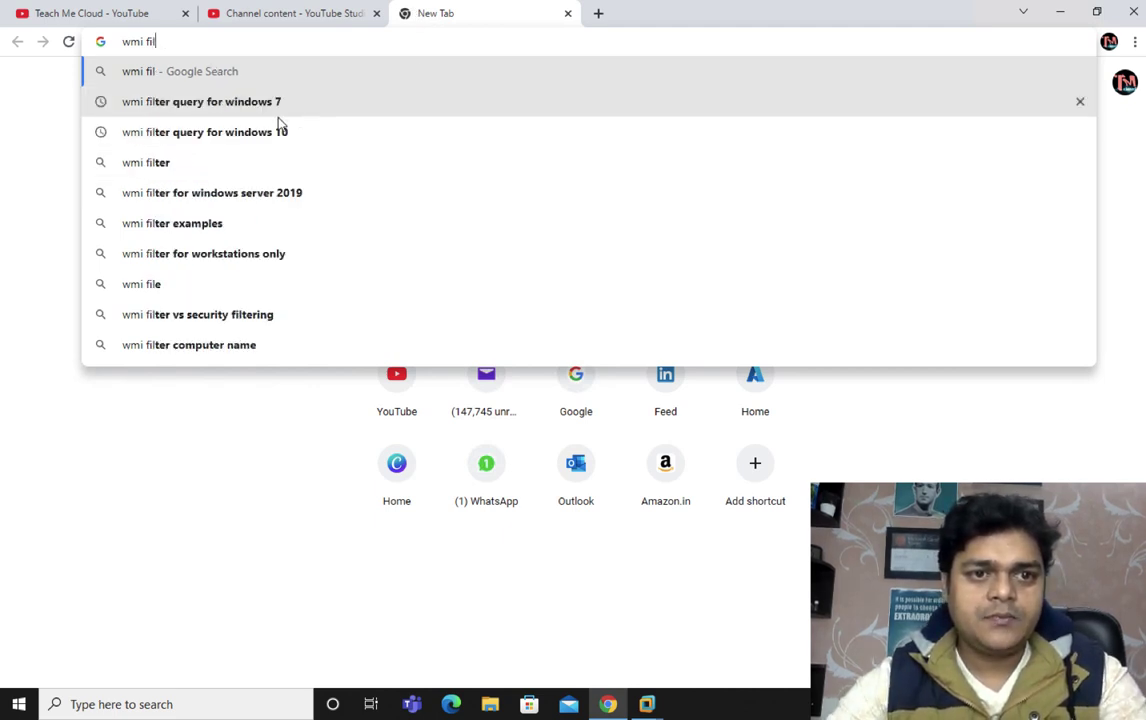
pyautogui.click(254, 134)
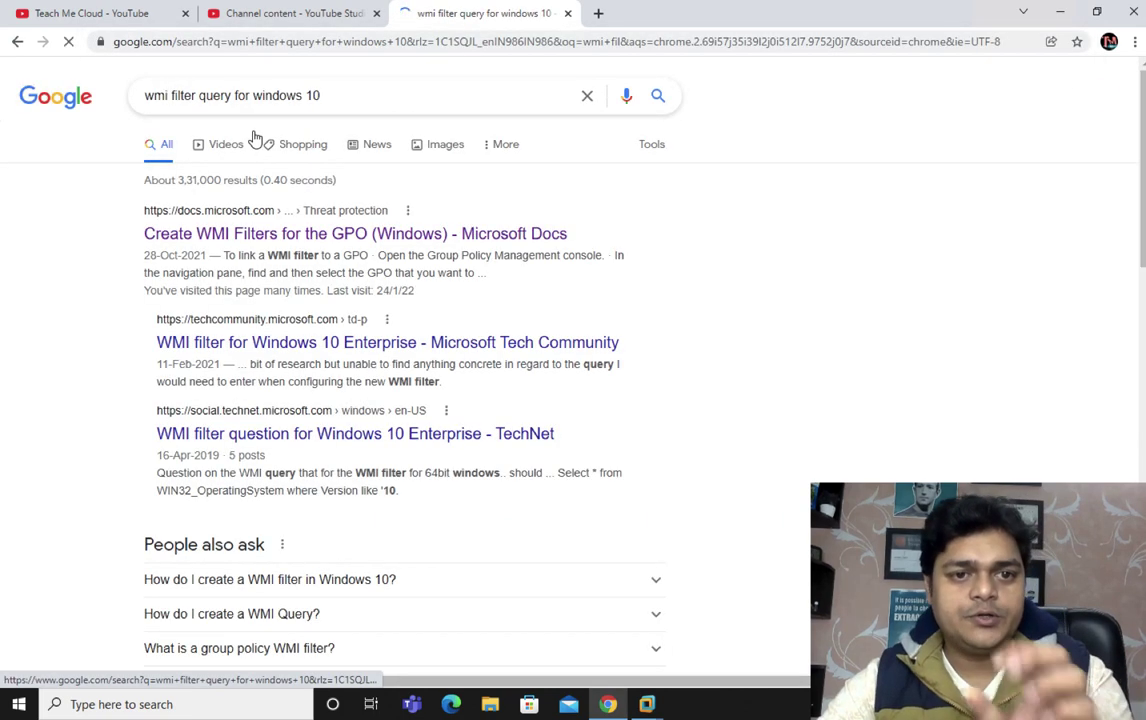
pyautogui.rightClick(285, 234)
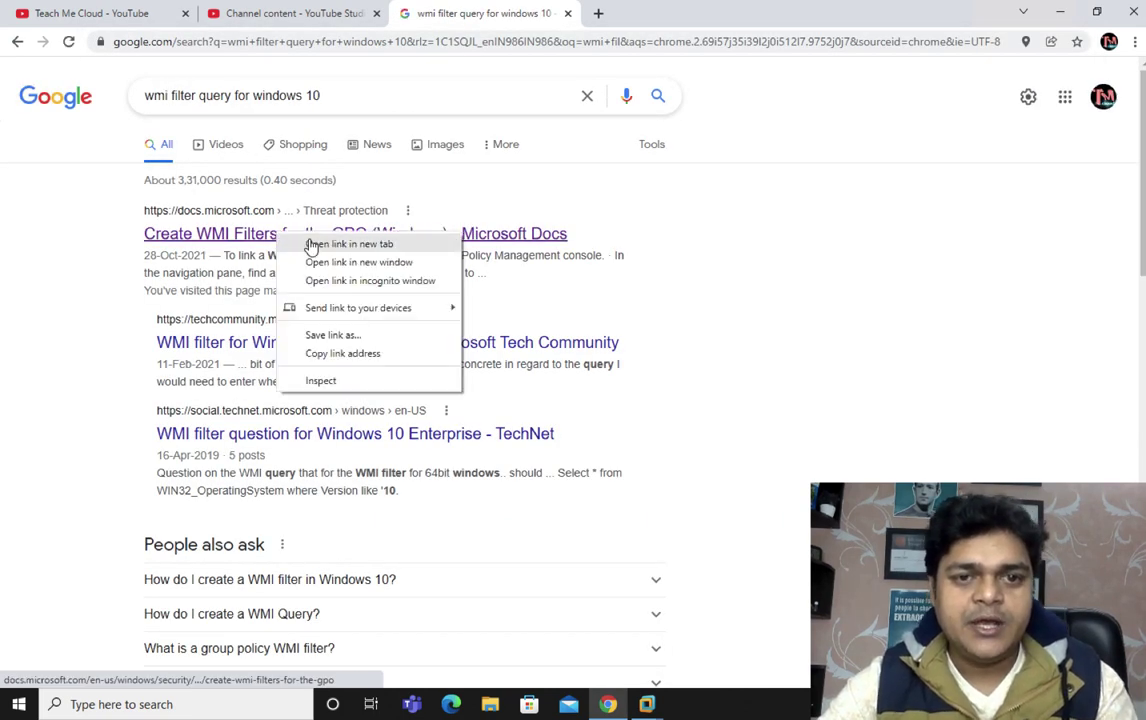
pyautogui.click(306, 244)
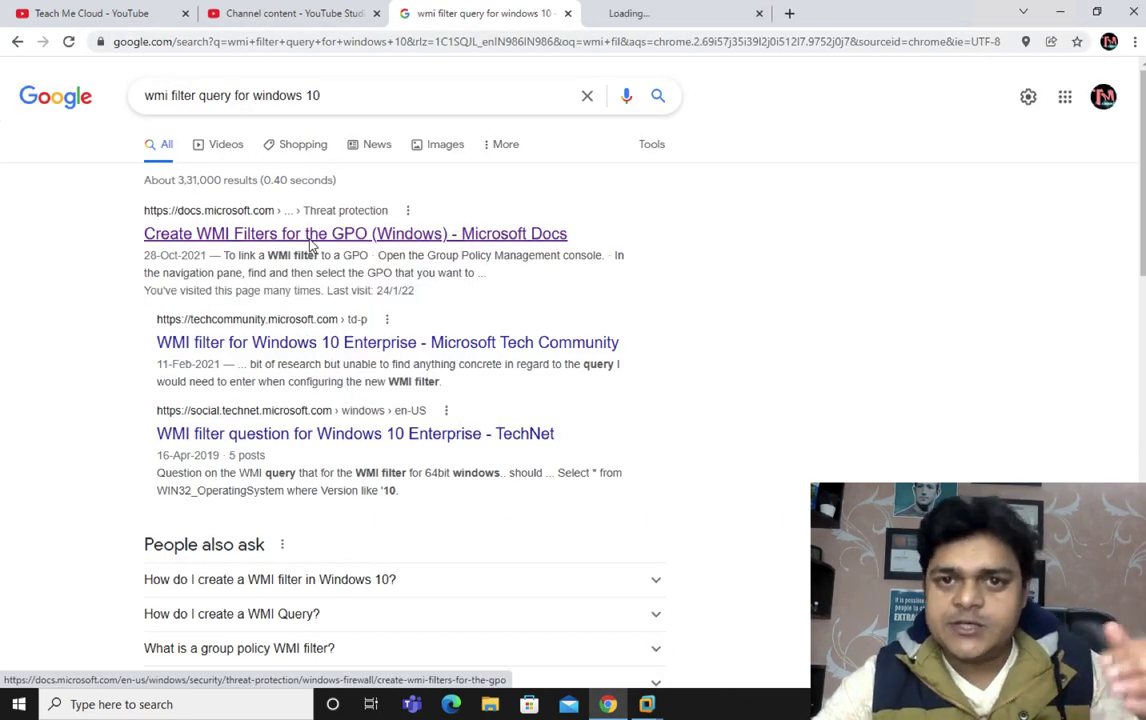
# Copy the Windows 10/11 client query (Version like "10.%") from the Create WMI Filters article
pyautogui.click(665, 13)
pyautogui.scroll(-1, 585, 422)
pyautogui.scroll(-5, 585, 422)
pyautogui.scroll(-1, 585, 422)
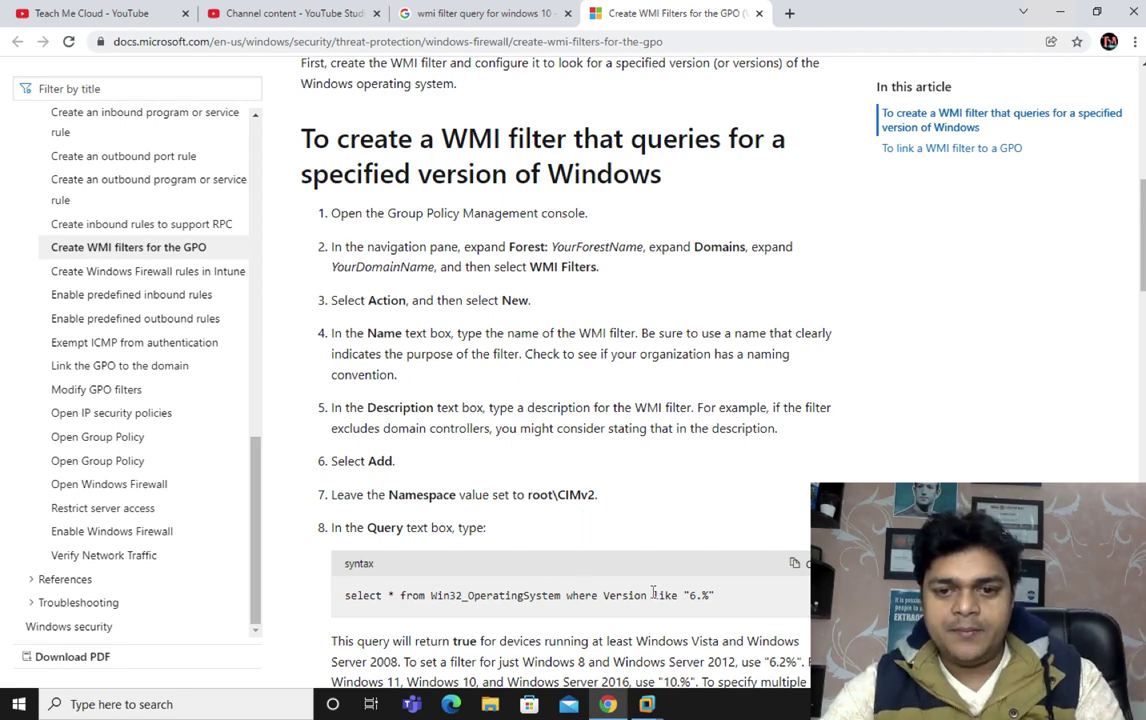
pyautogui.scroll(-1, 651, 524)
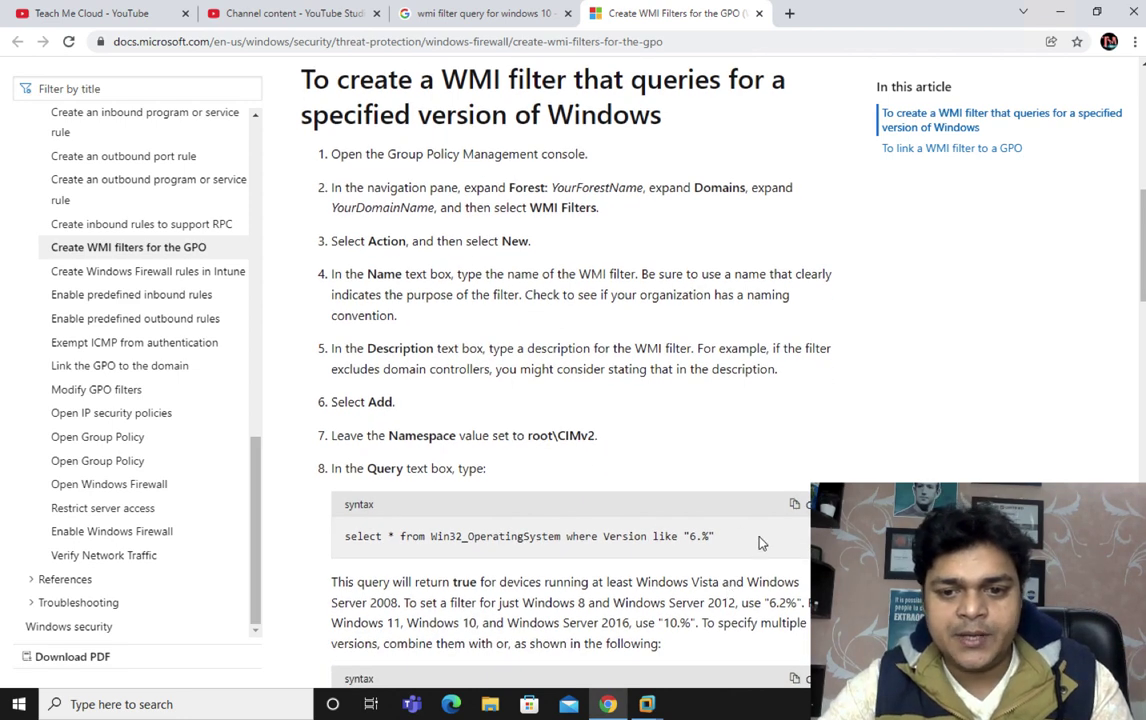
pyautogui.scroll(-2, 700, 550)
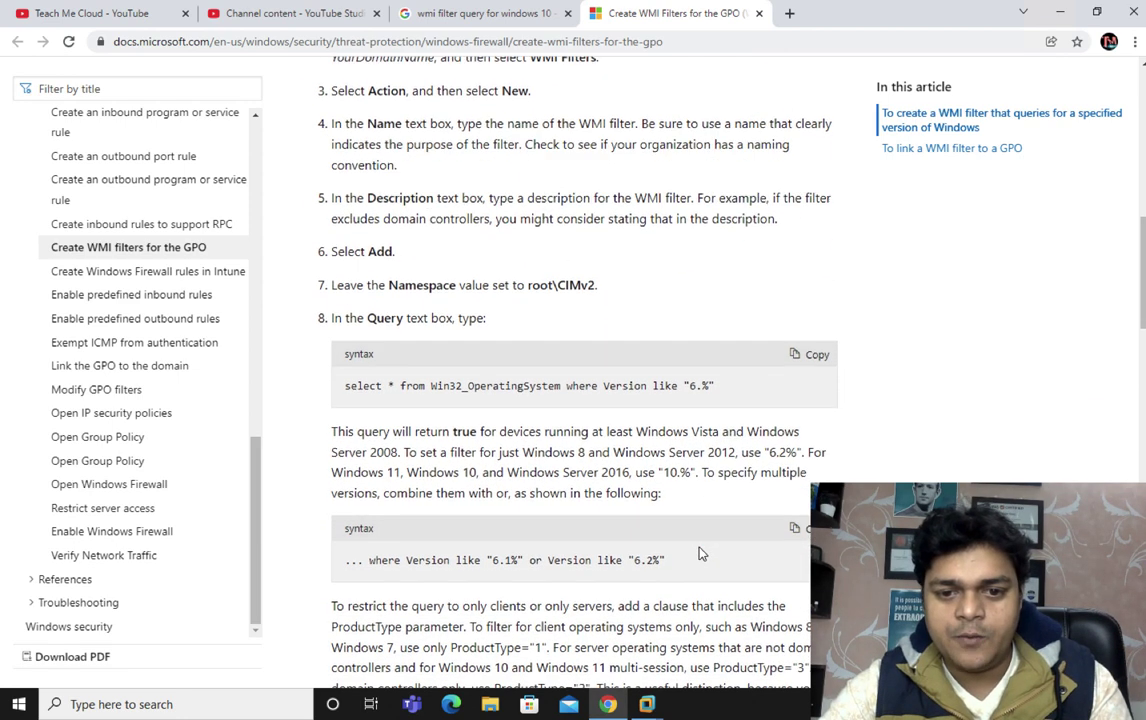
pyautogui.scroll(-5, 700, 553)
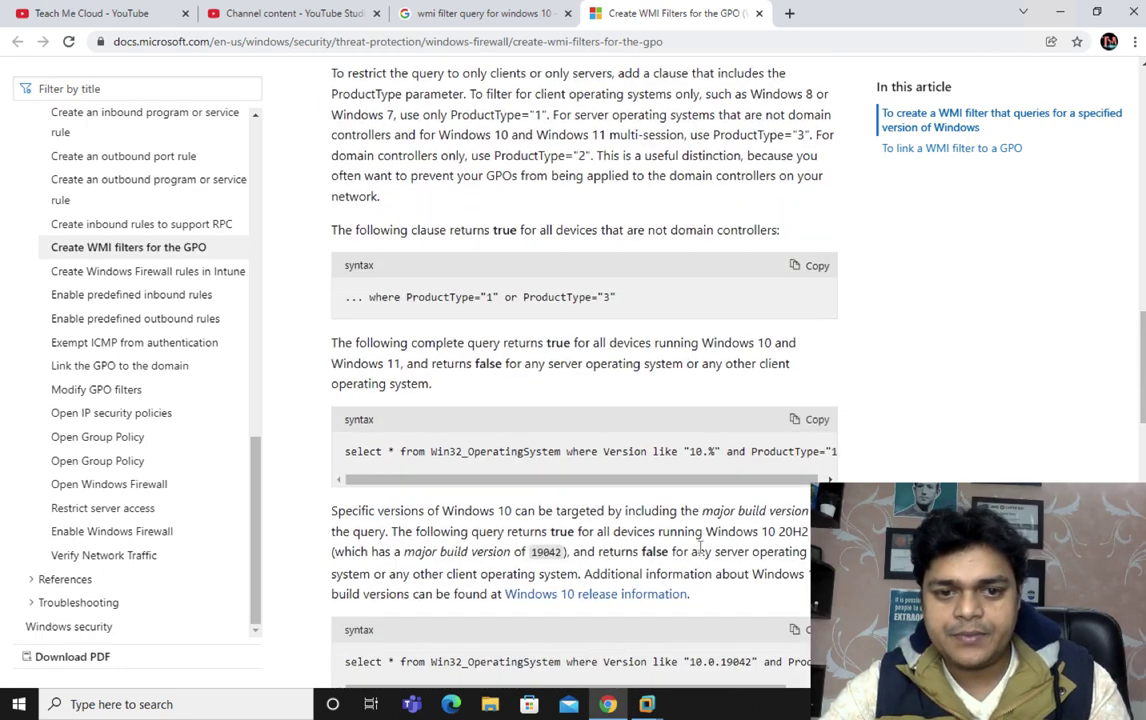
pyautogui.scroll(-1, 700, 553)
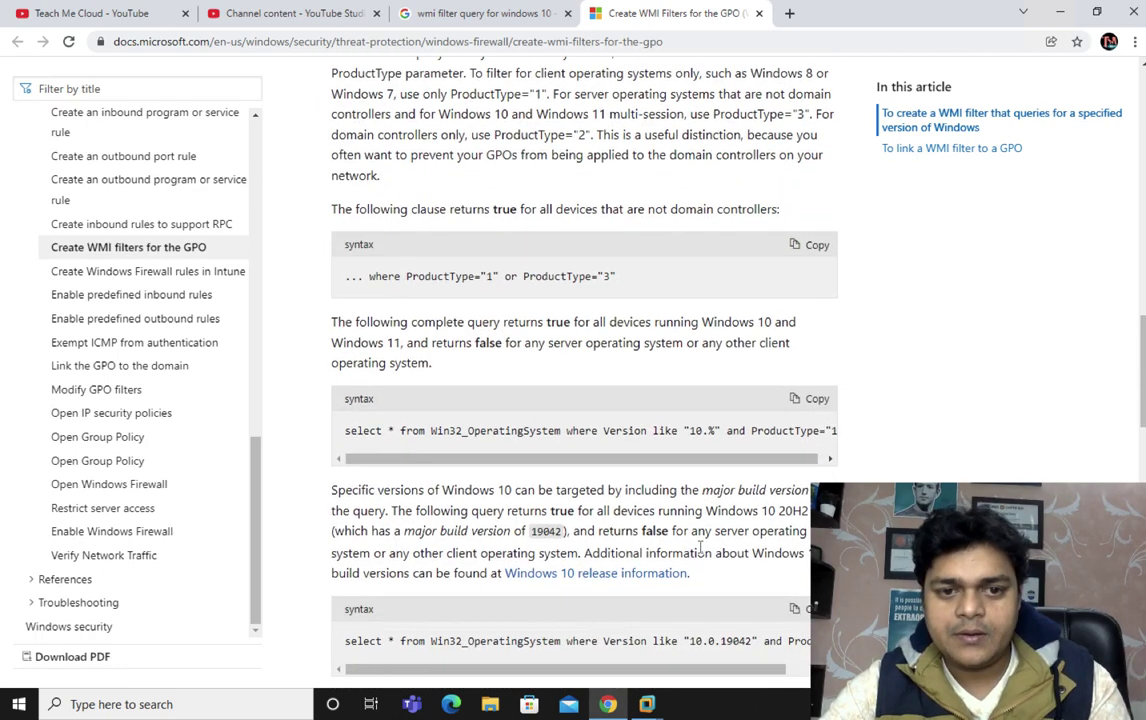
pyautogui.click(817, 400)
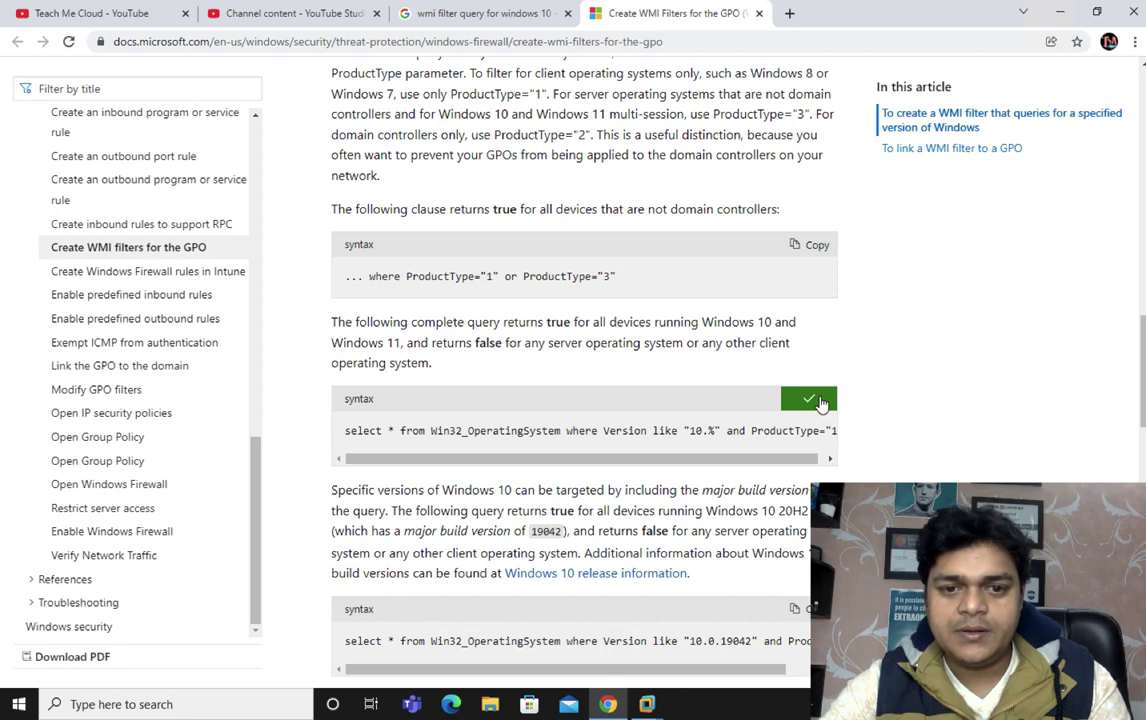
pyautogui.scroll(-2, 578, 524)
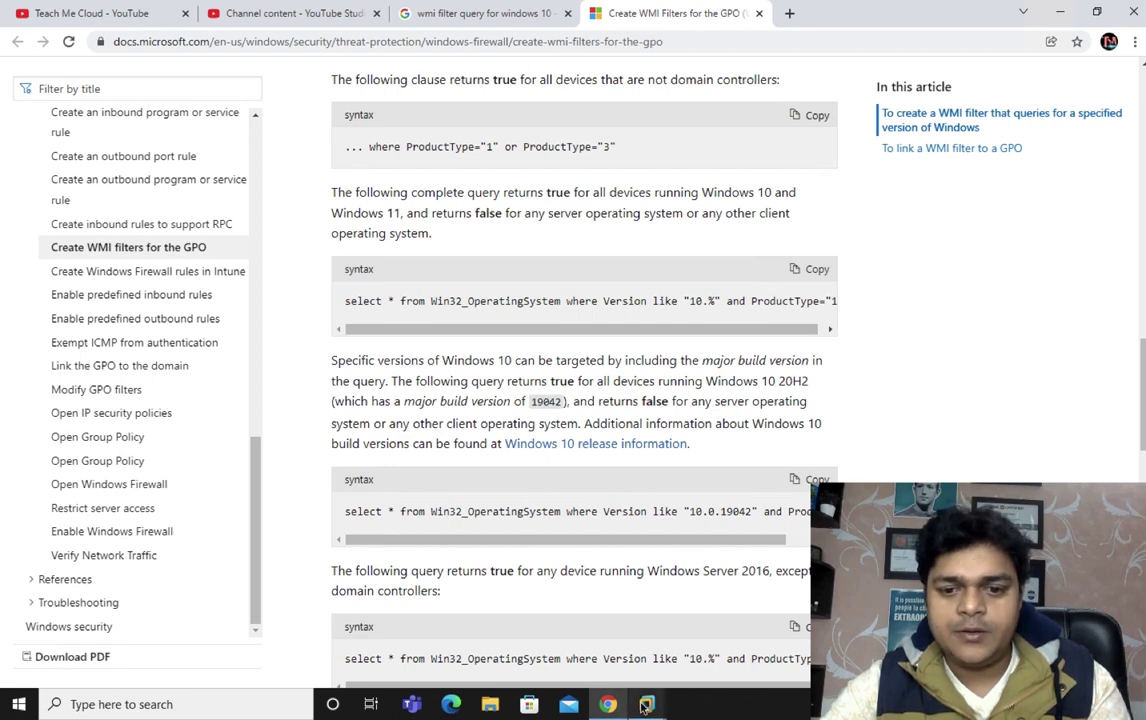
# Paste the Windows 10 query into the Only-for-win-10 WMI filter on the domain server and save it
pyautogui.moveTo(647, 706)
pyautogui.click(660, 545)
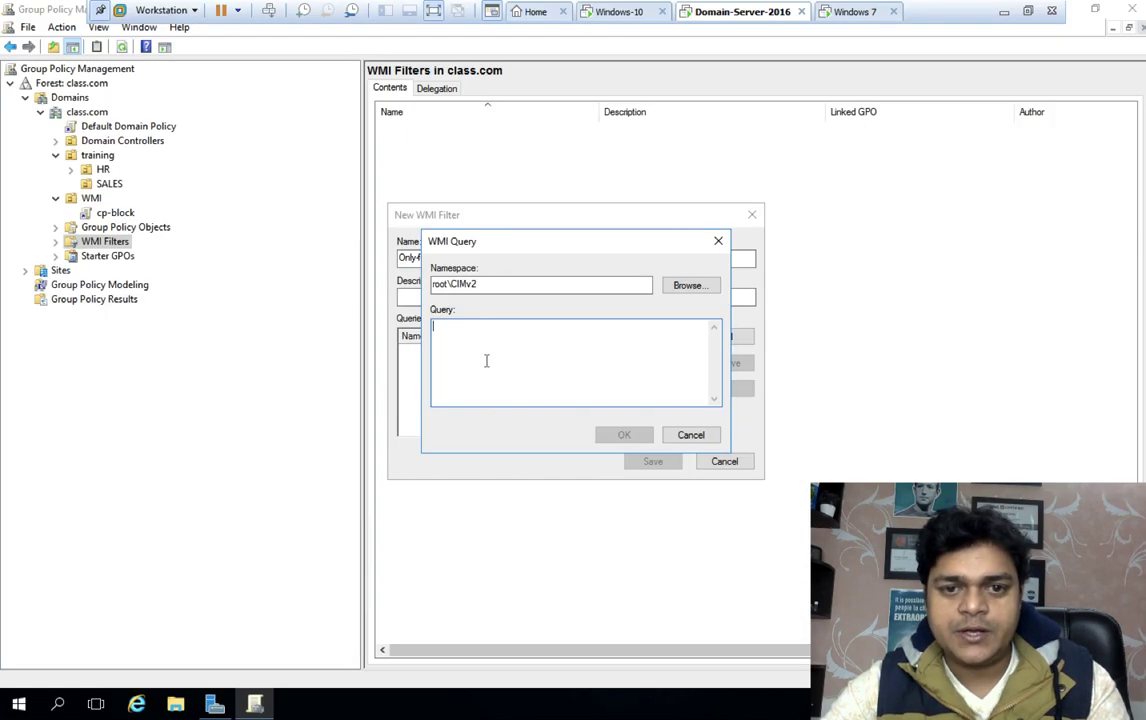
pyautogui.hotkey('ctrl', 'v')
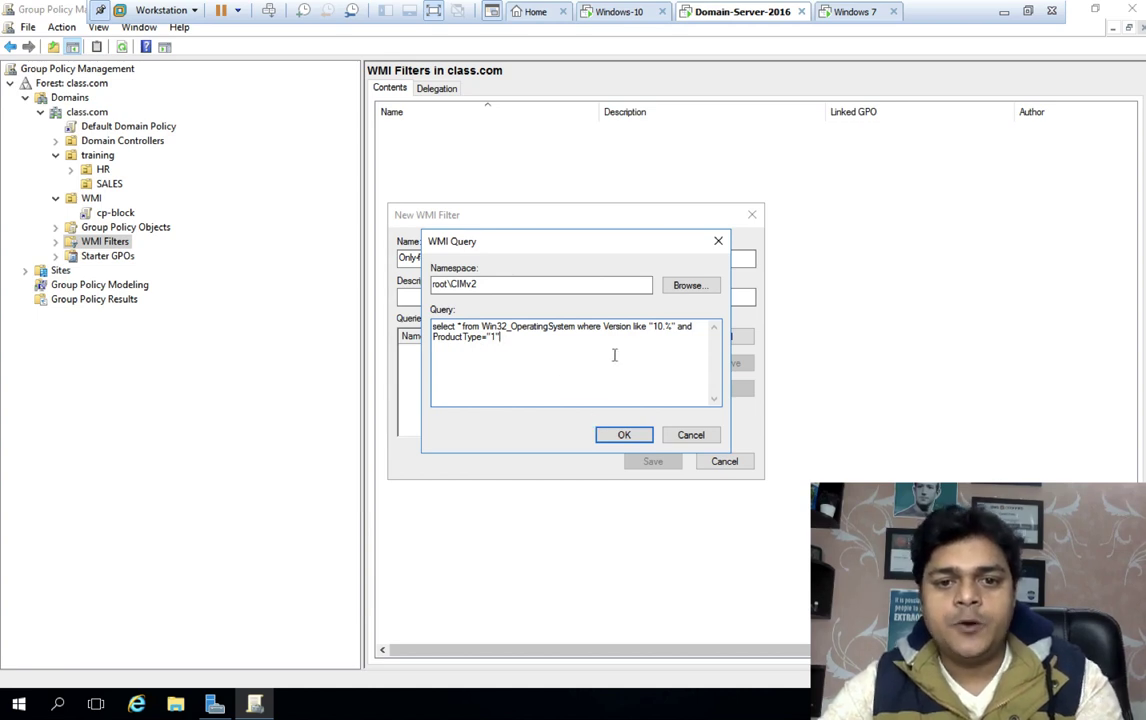
pyautogui.click(628, 436)
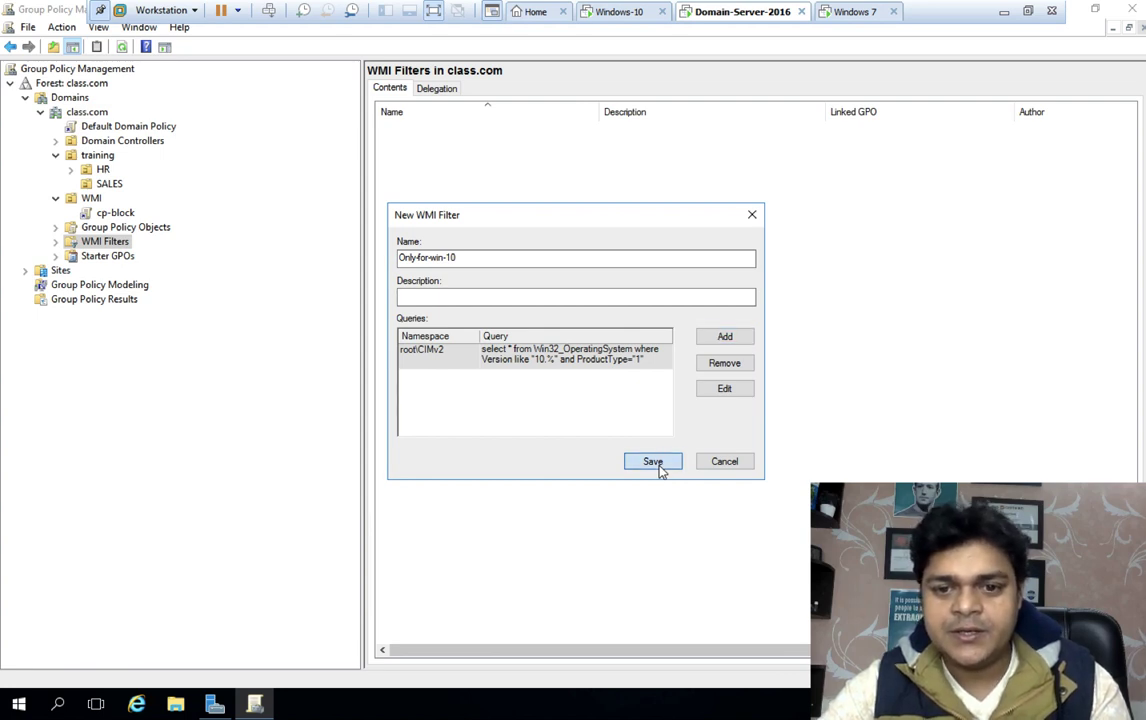
pyautogui.click(654, 462)
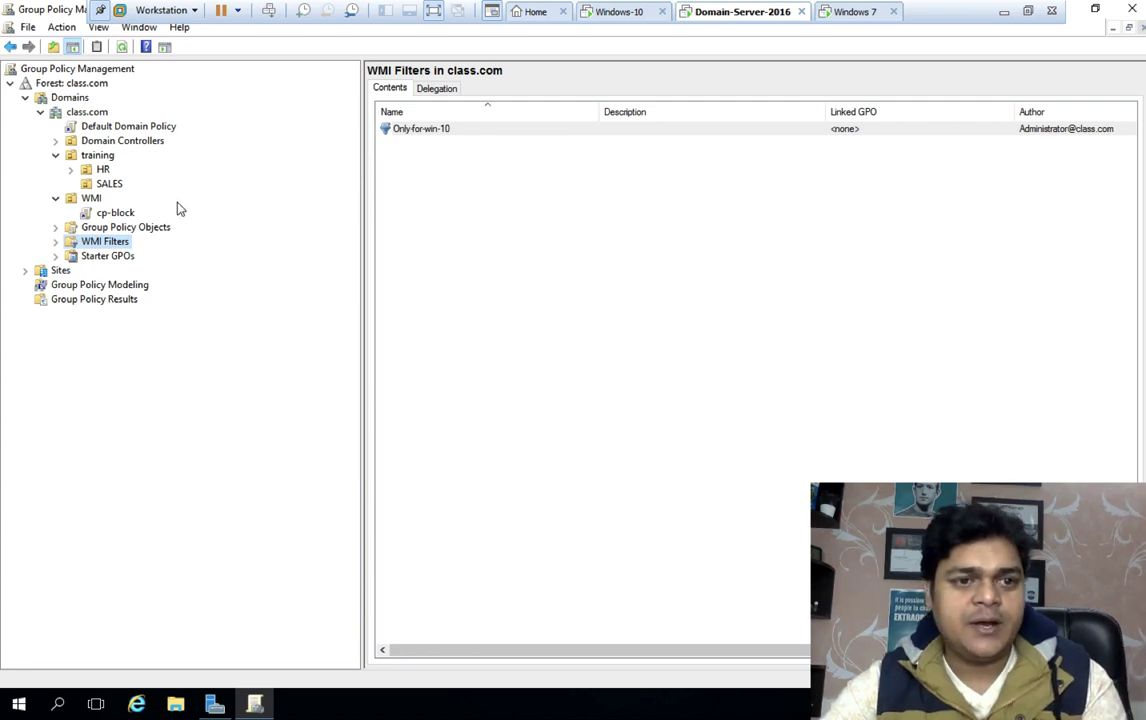
# Set the cp-block GPO's WMI Filtering to Only-for-win-10 and confirm the change
pyautogui.click(113, 215)
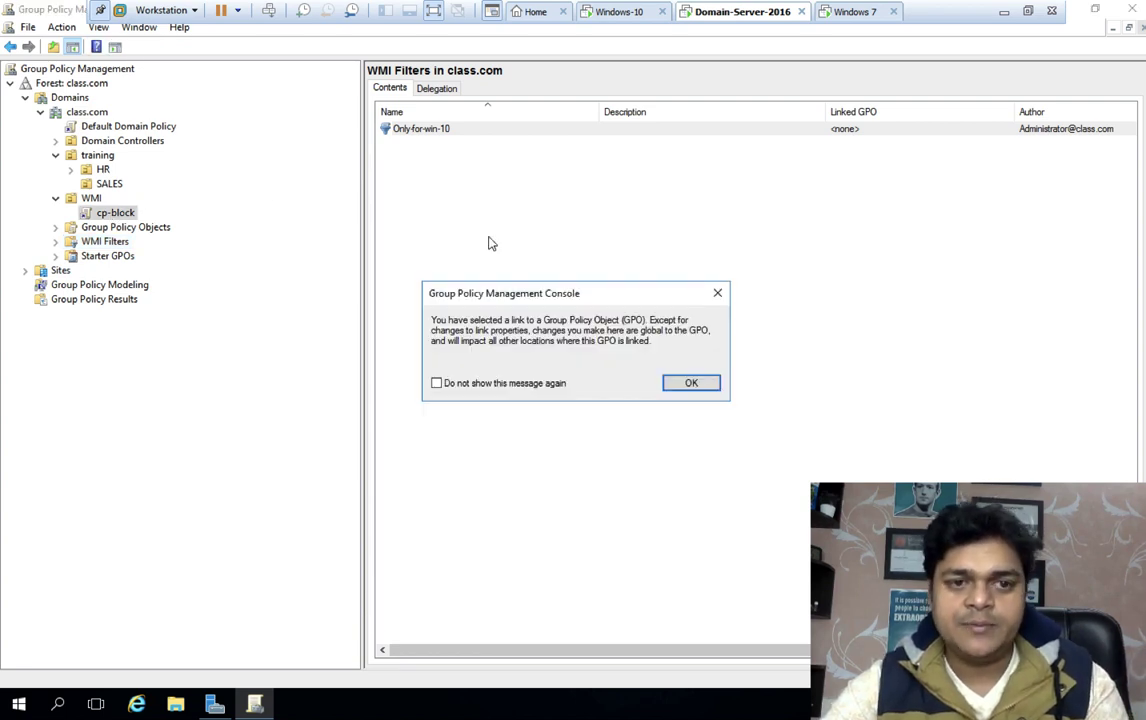
pyautogui.click(691, 385)
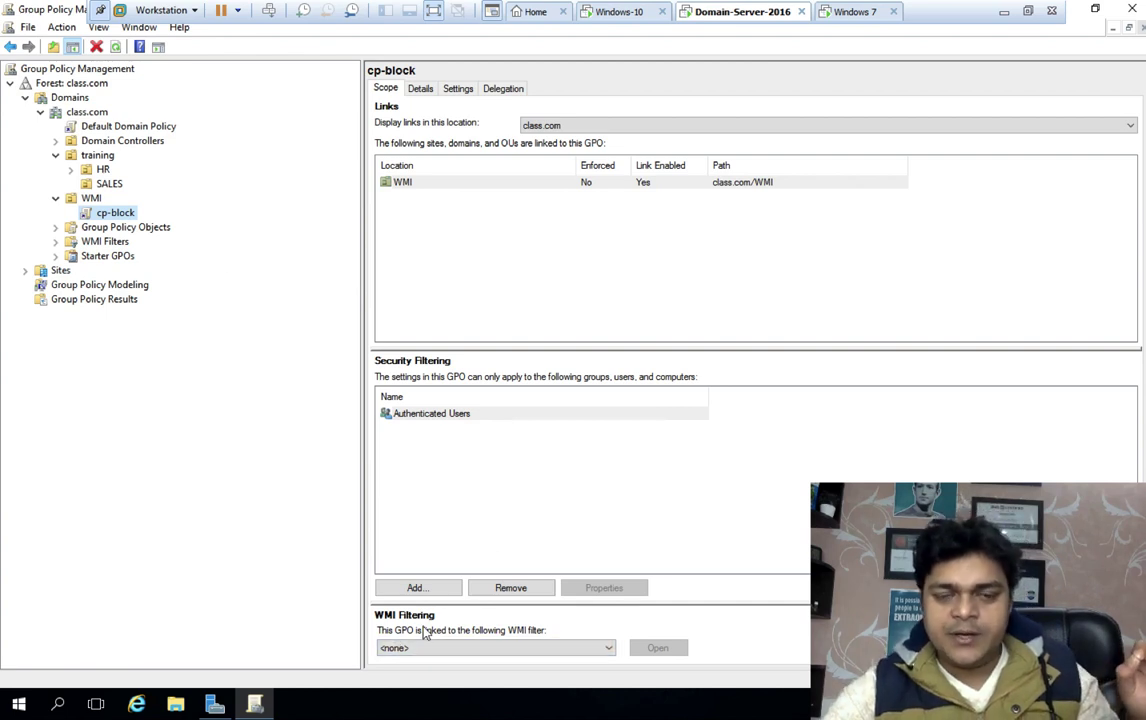
pyautogui.click(475, 650)
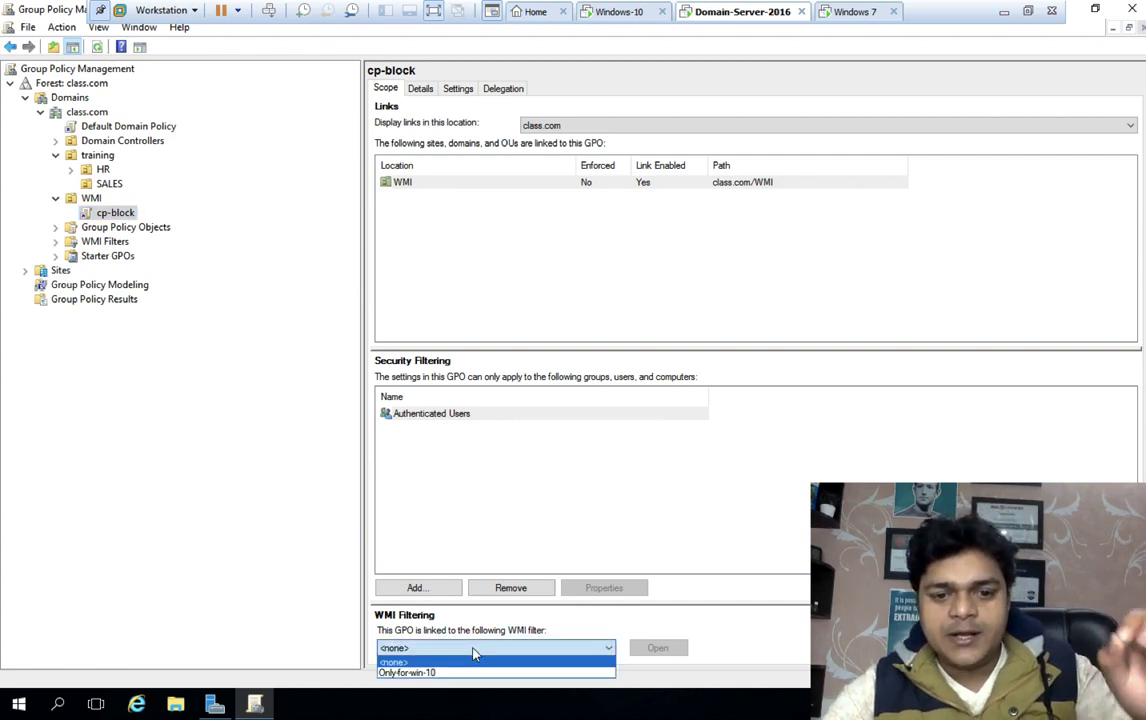
pyautogui.click(420, 673)
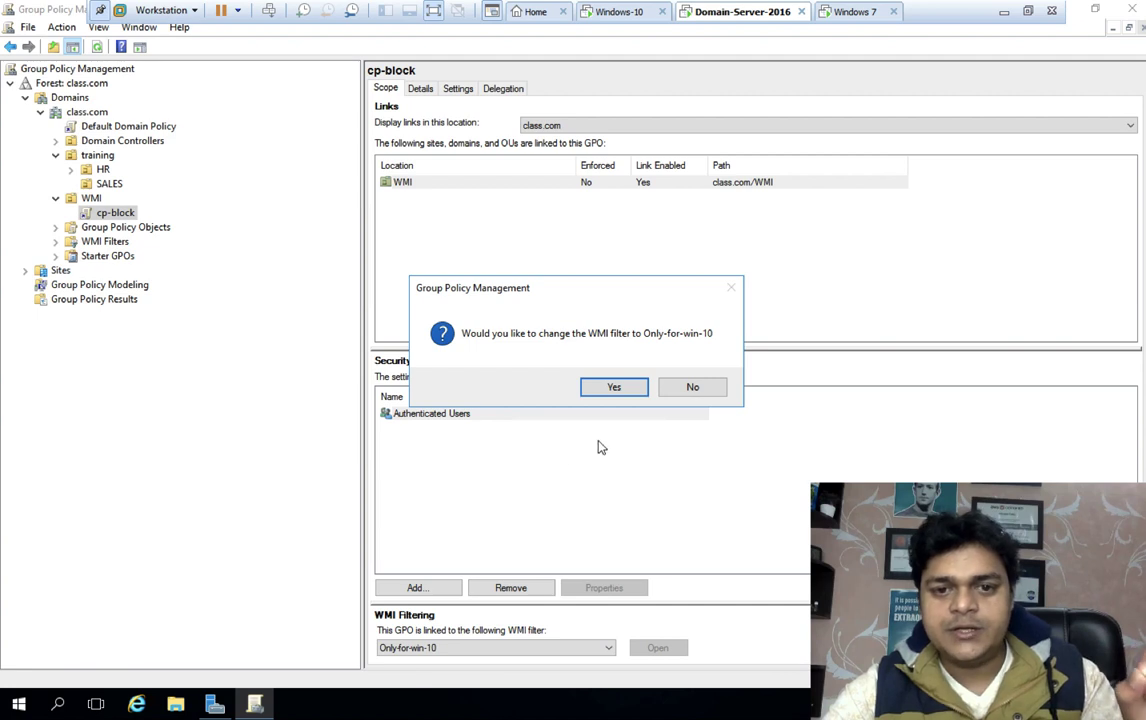
pyautogui.click(627, 389)
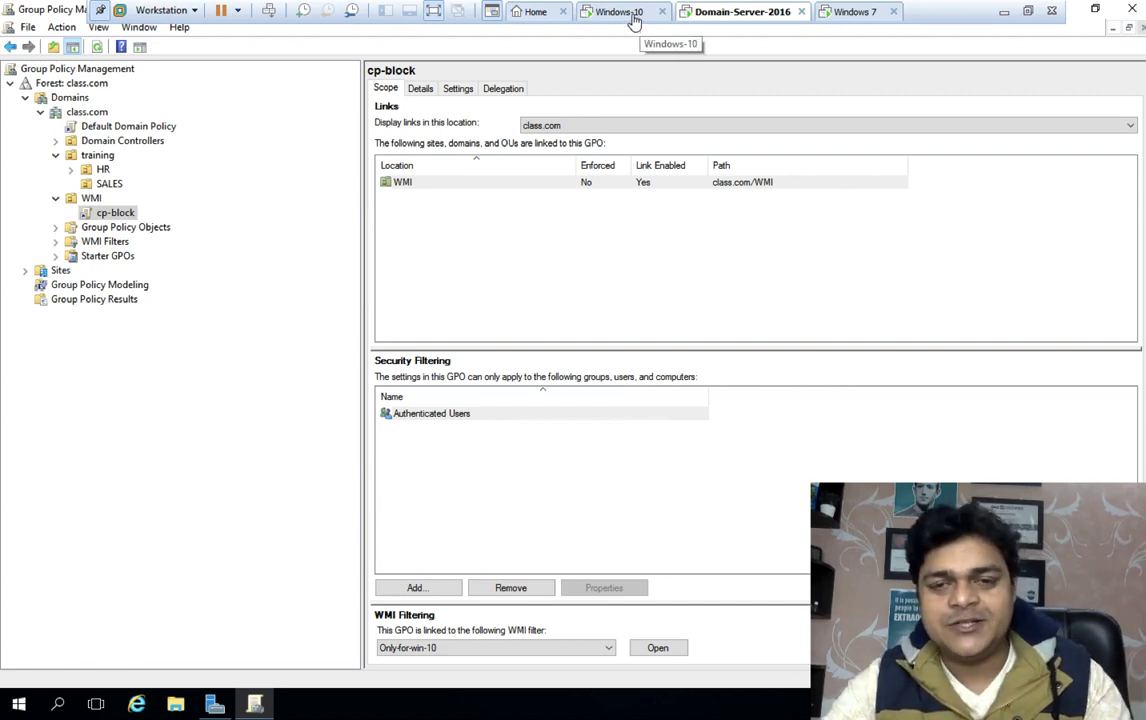
# Run gpupdate from the Run box on both the Windows 10 and Windows 7 machines
pyautogui.click(620, 12)
pyautogui.press('super+r')
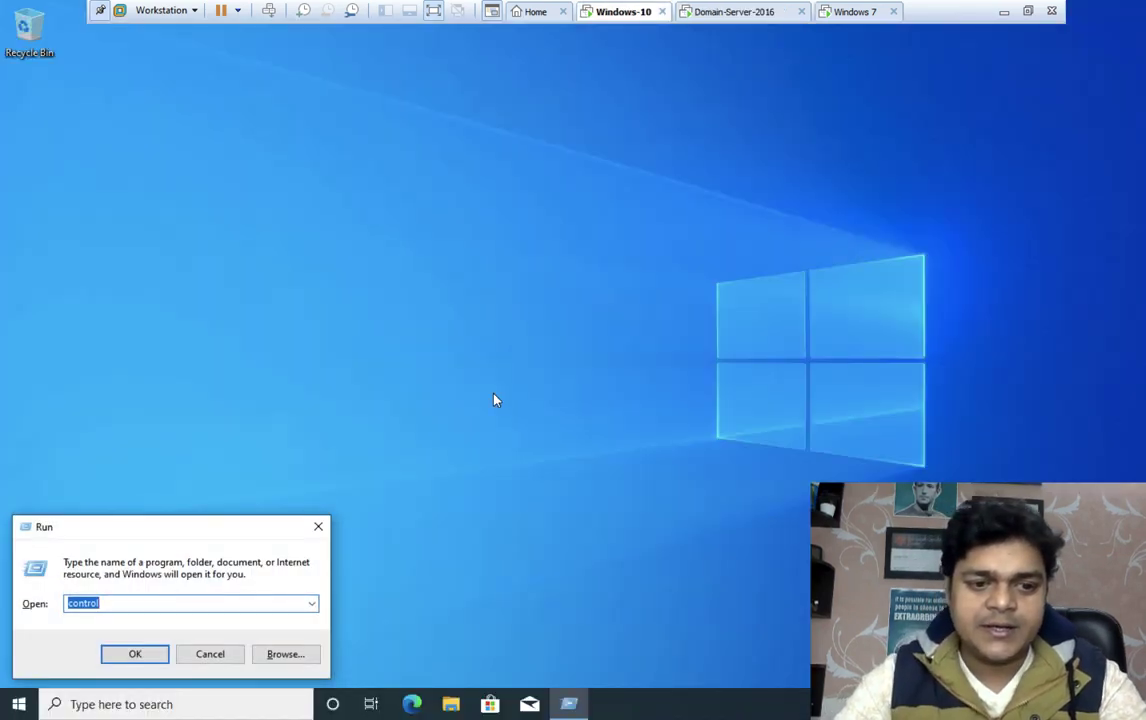
pyautogui.write('gpu')
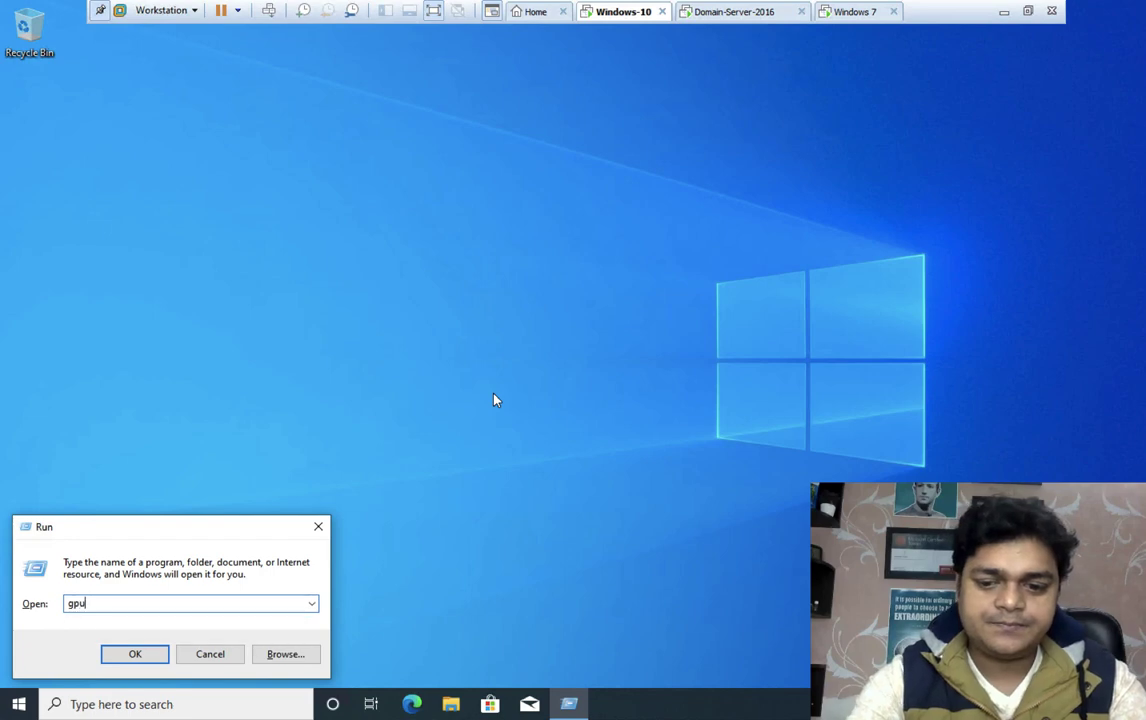
pyautogui.write('date')
pyautogui.press('Return')
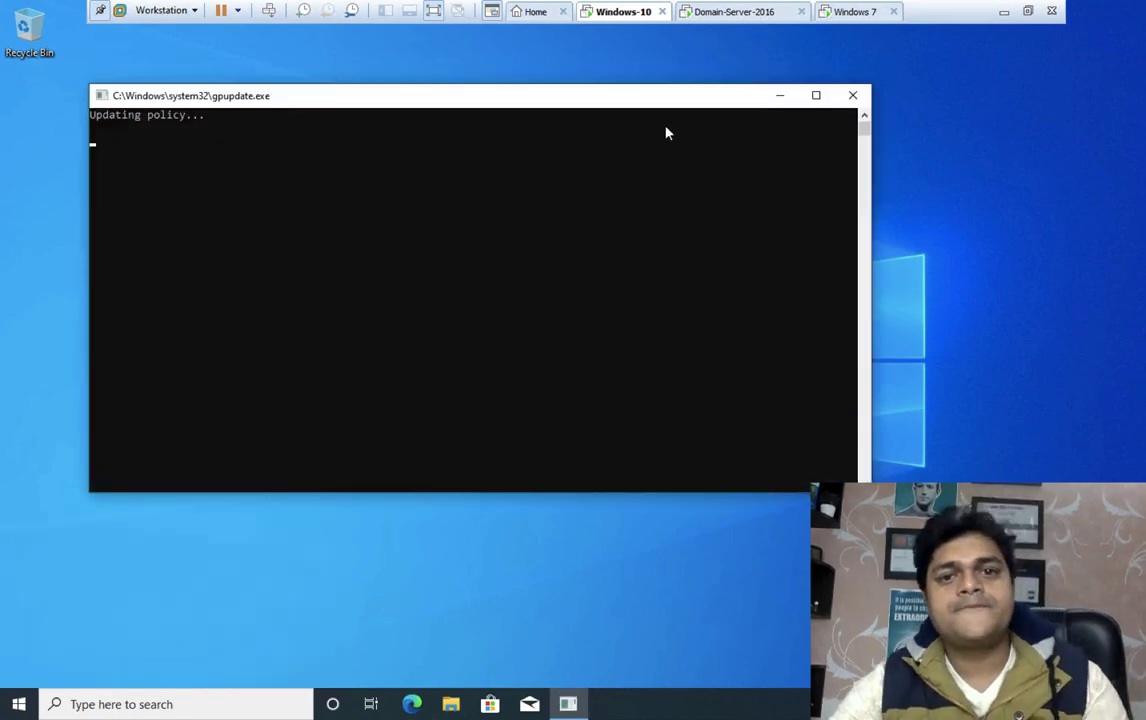
pyautogui.click(838, 12)
pyautogui.press('super+r')
pyautogui.write('gpupdate')
pyautogui.press('Return')
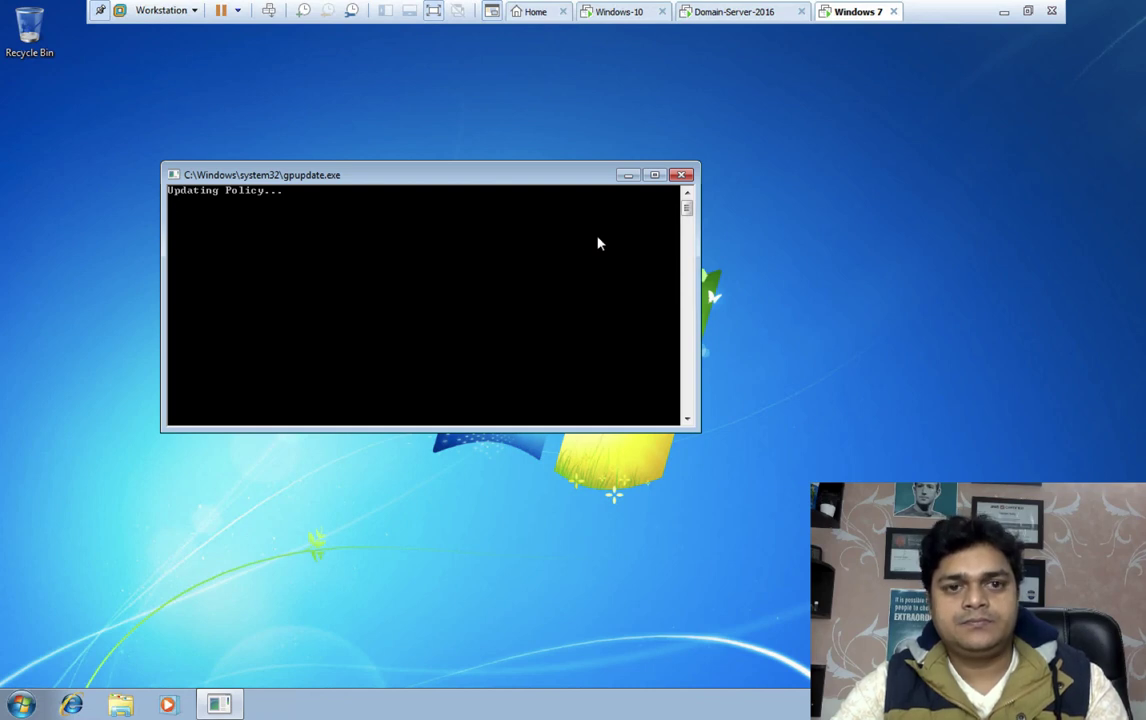
# Try launching Control Panel on Windows 10 and get the restrictions error
pyautogui.click(620, 11)
pyautogui.press('super+r')
pyautogui.press('Return')
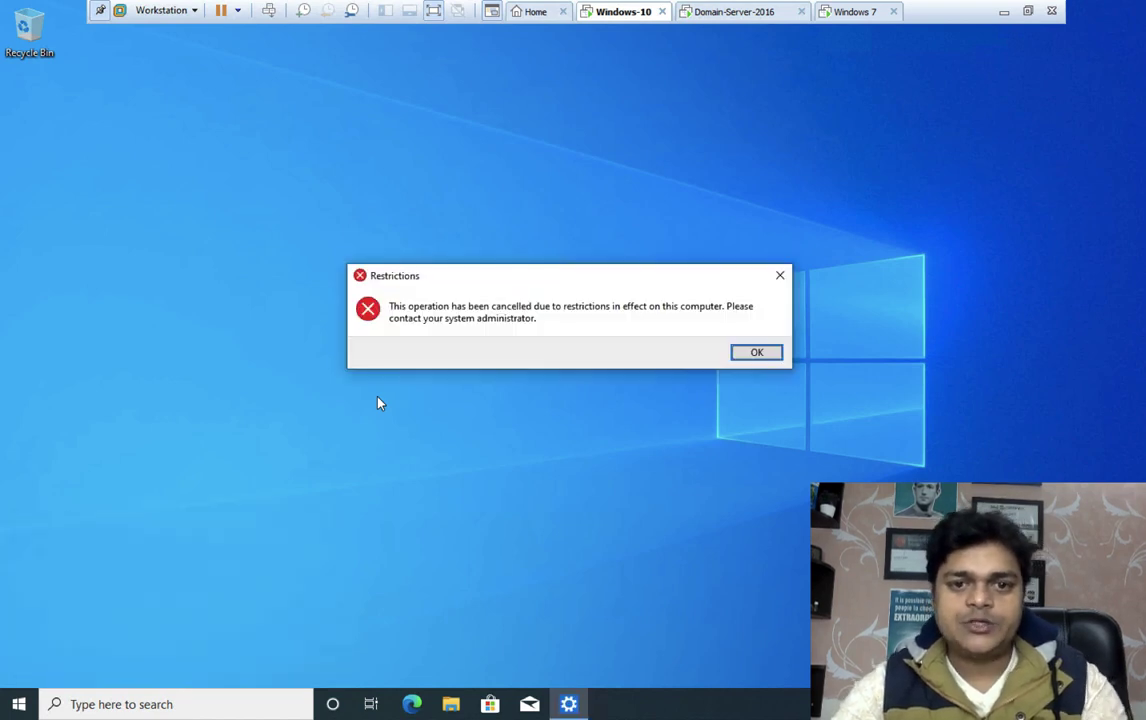
# Open Control Panel on Windows 7 with the control command, view by Large icons, then return to Domain-Server-2016
pyautogui.click(856, 13)
pyautogui.press('super+r')
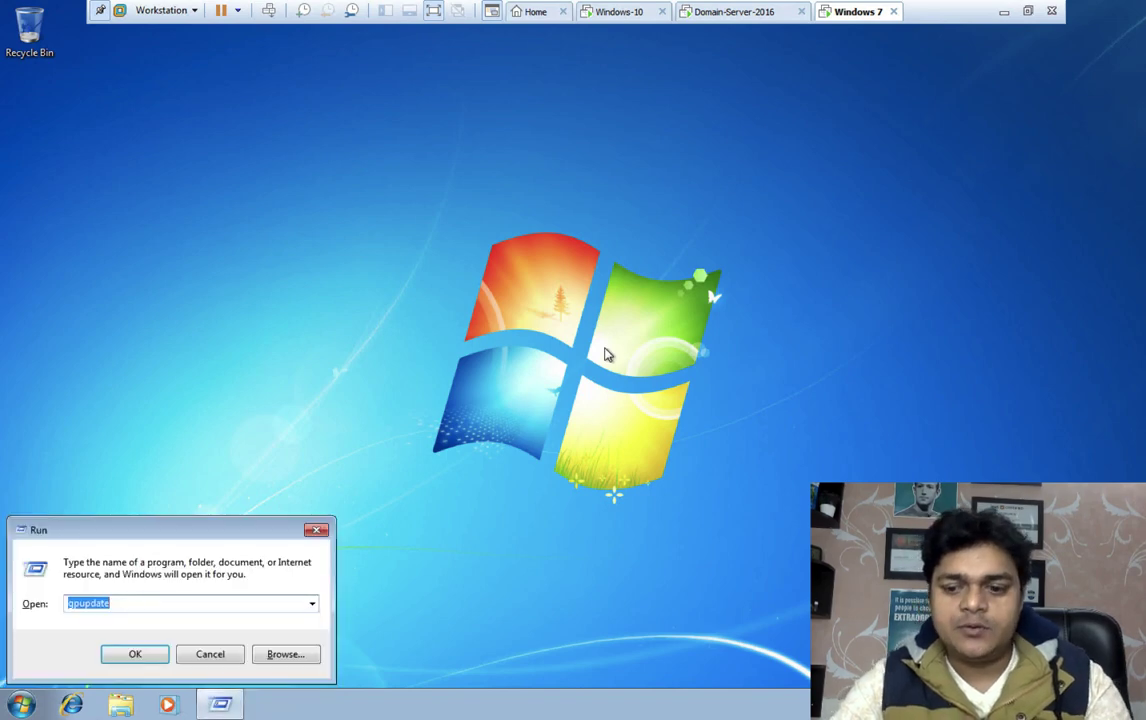
pyautogui.write('control')
pyautogui.press('Return')
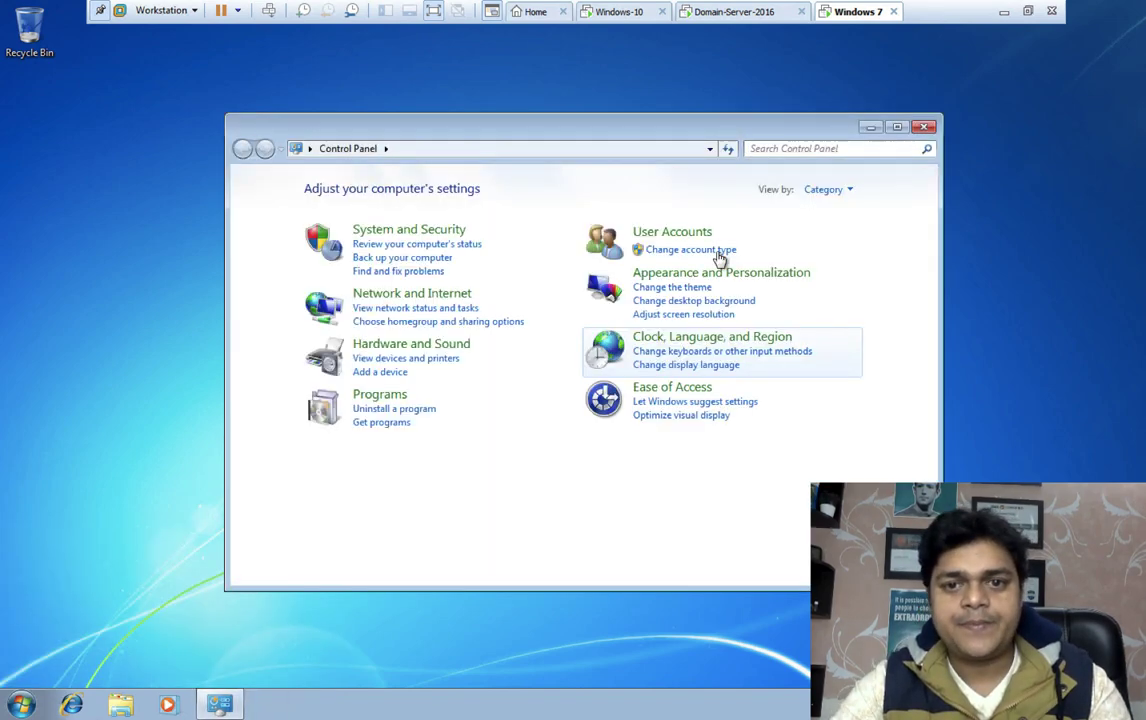
pyautogui.click(824, 189)
pyautogui.click(831, 236)
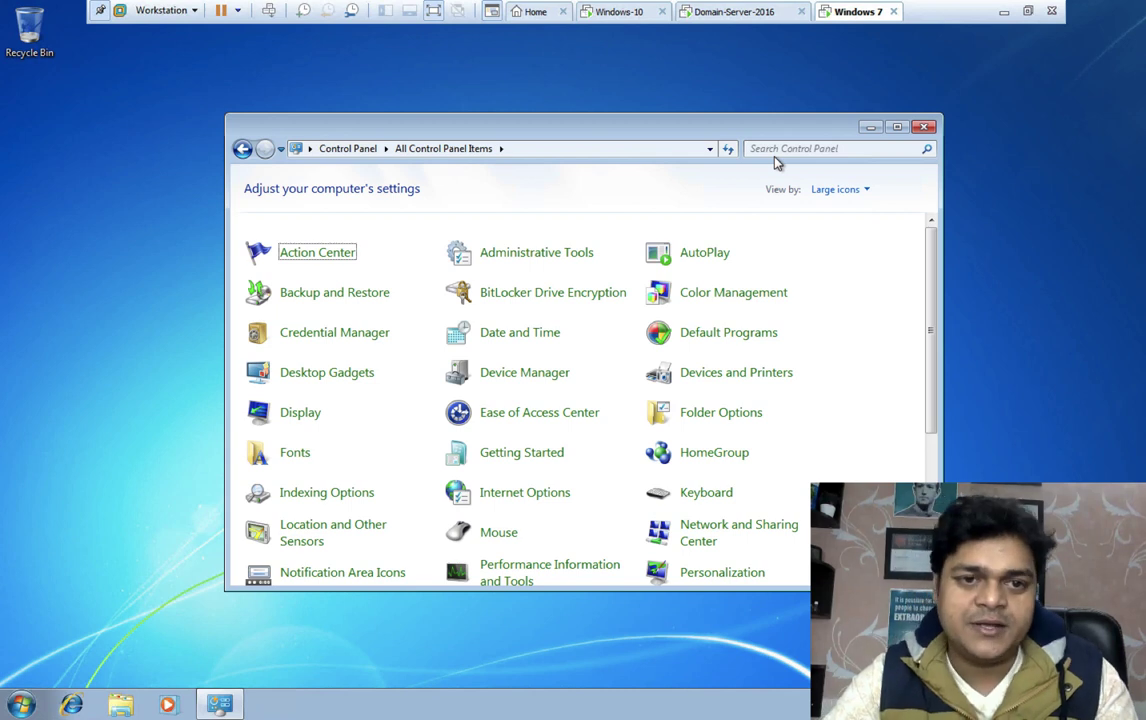
pyautogui.click(22, 706)
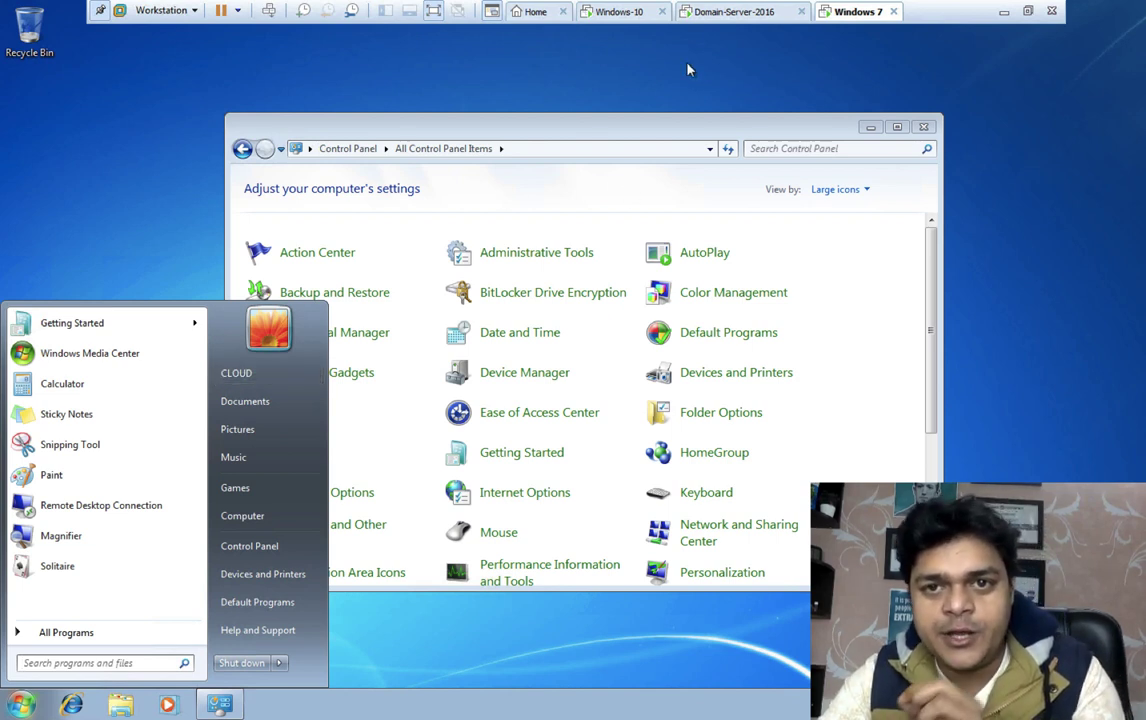
pyautogui.click(737, 12)
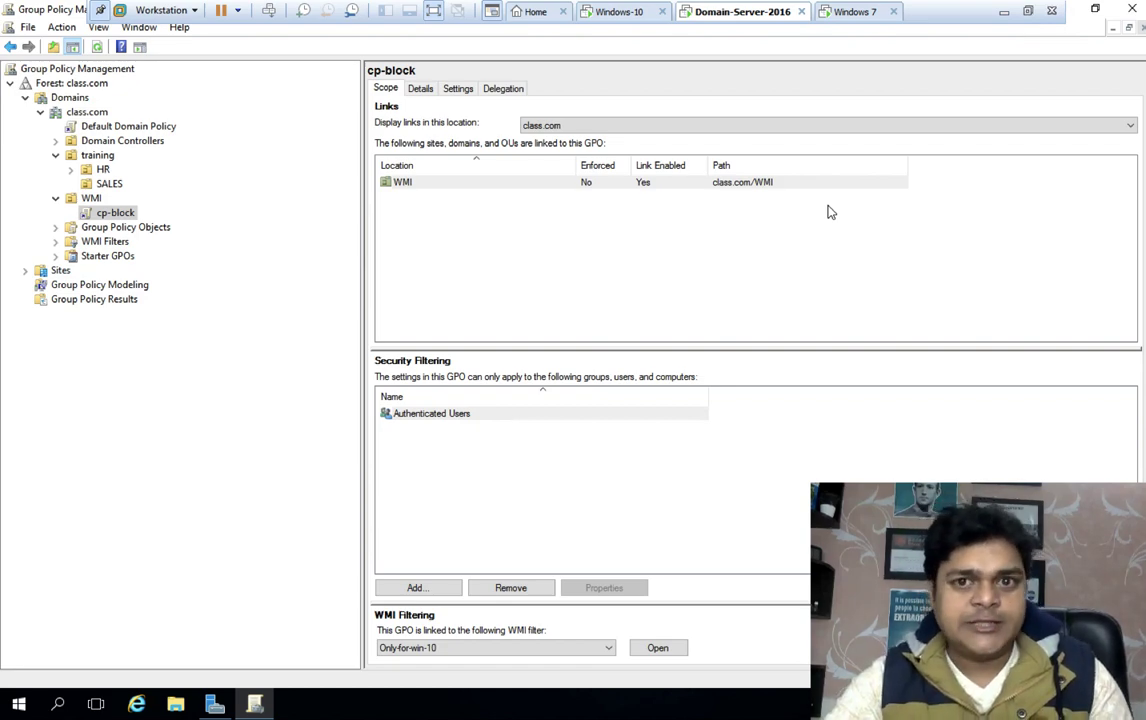
# Leave the full-screen remote session and minimize Microsoft Remote Desktop
pyautogui.hotkey('ctrl', 'Left')
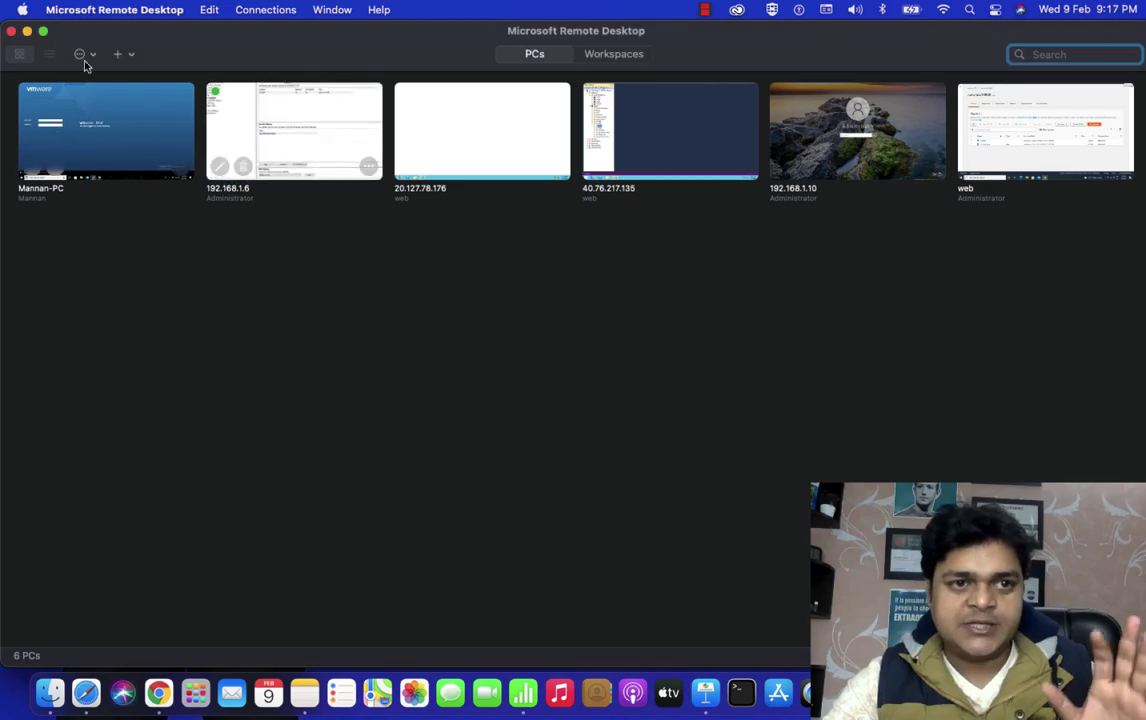
pyautogui.click(27, 32)
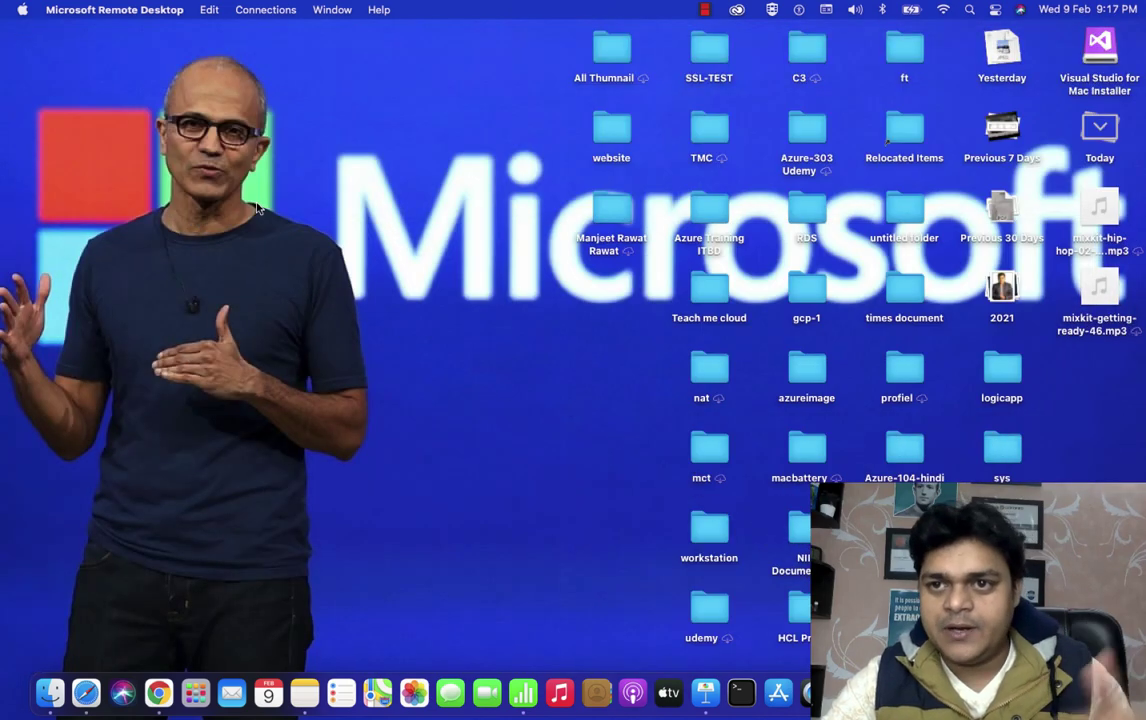